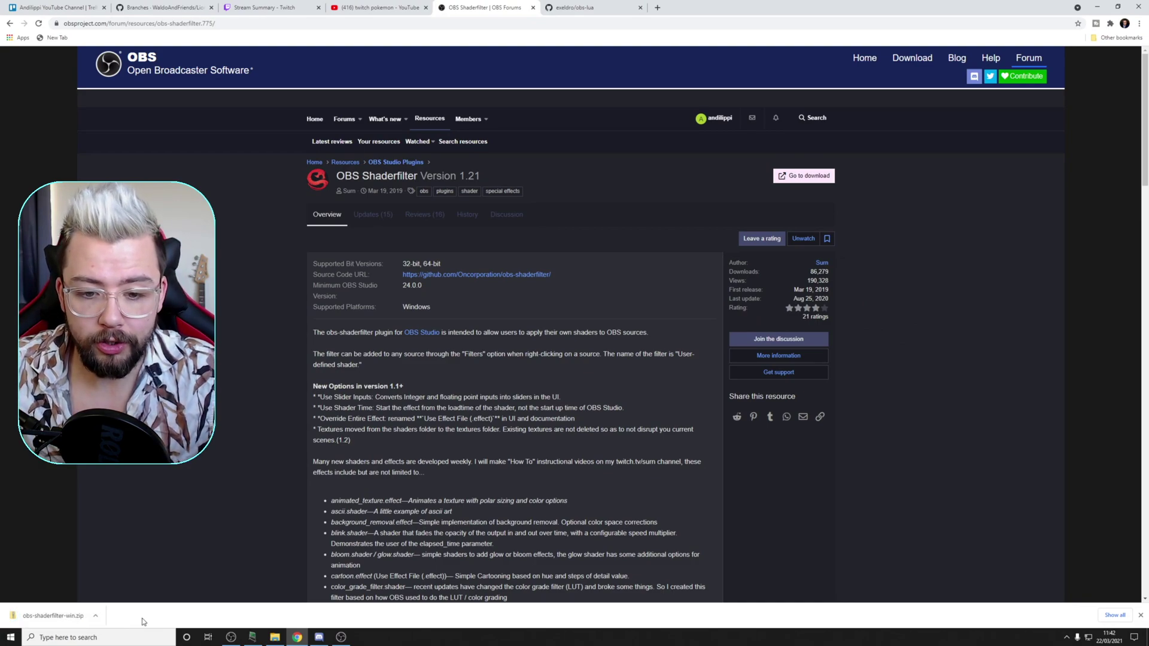
# Open obs-shaderfilter-win.zip from Downloads and select its data and obs-plugins folders
pyautogui.click(273, 638)
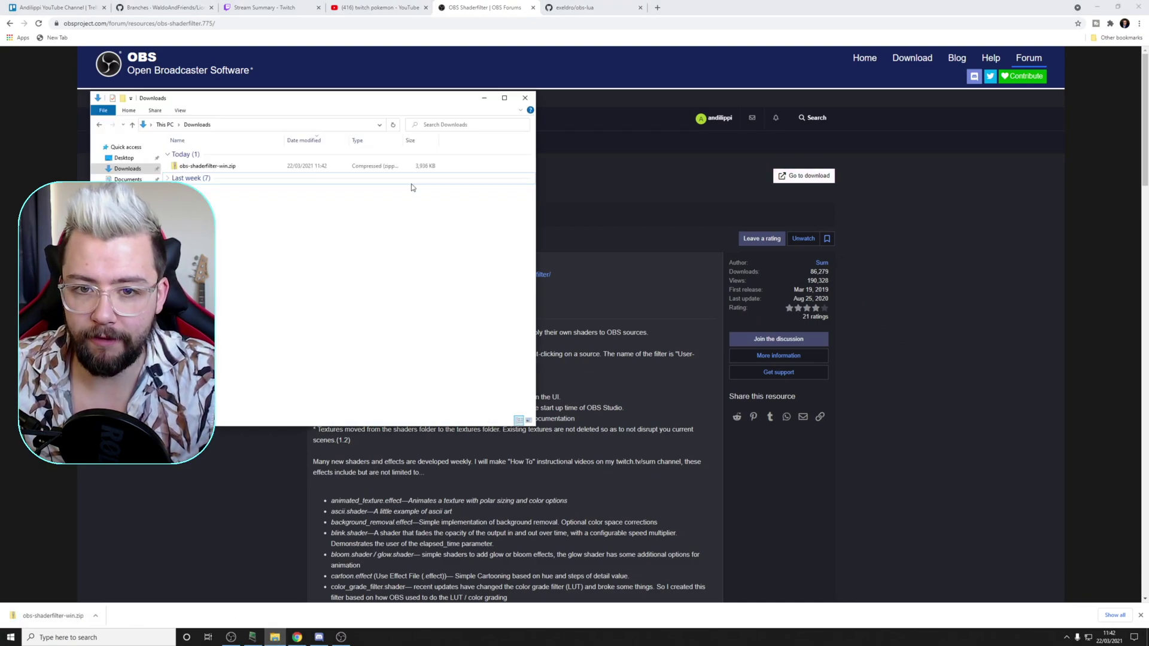
pyautogui.doubleClick(207, 166)
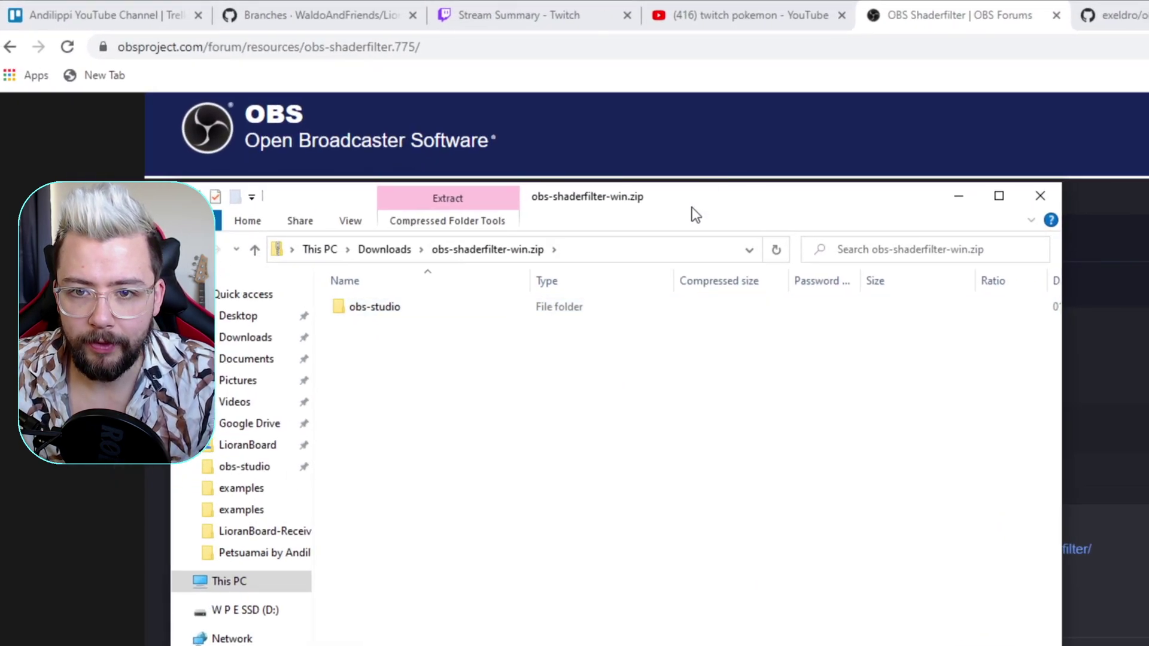
pyautogui.moveTo(346, 104); pyautogui.dragTo(611, 120)
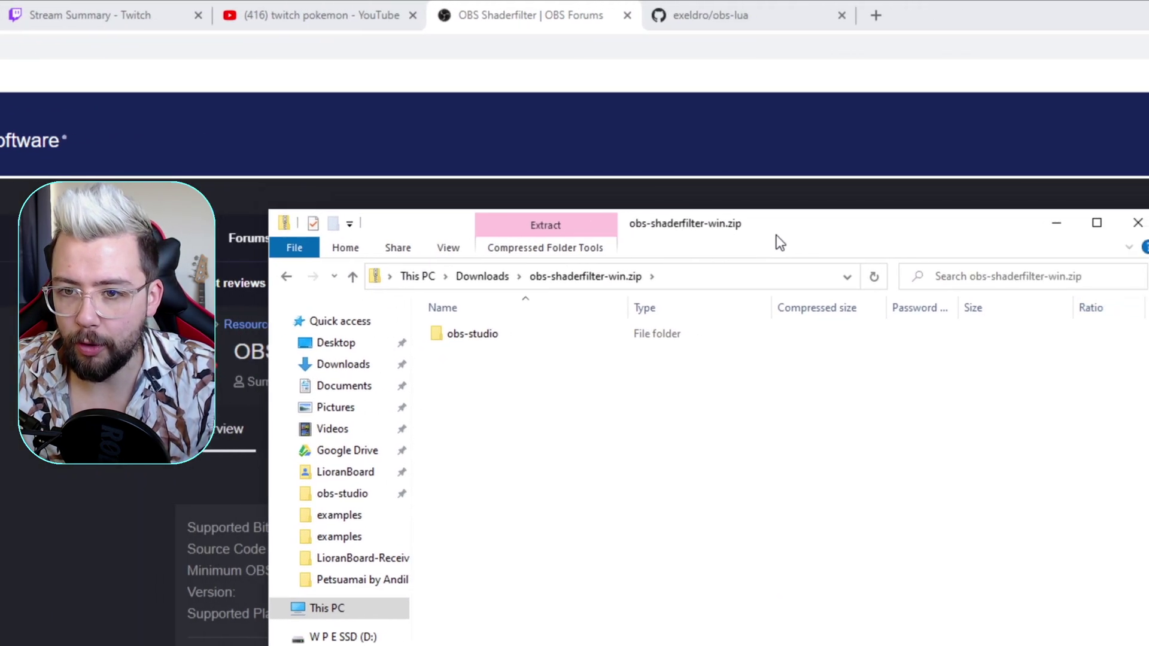
pyautogui.doubleClick(488, 334)
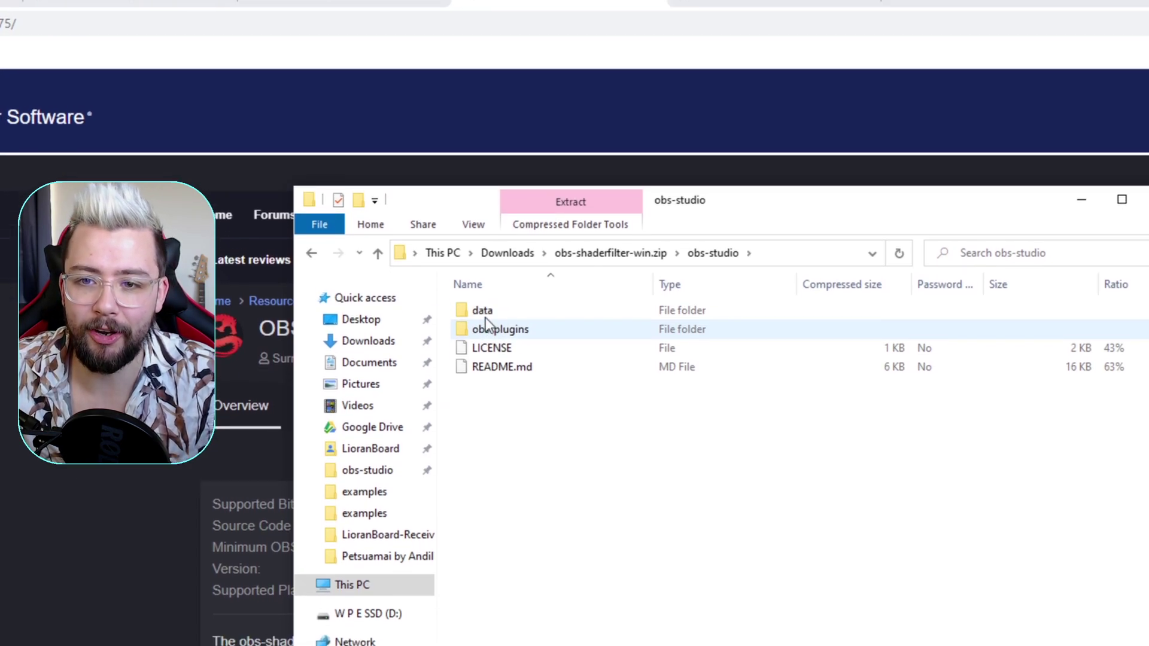
pyautogui.click(485, 317)
pyautogui.keyDown('shift'); pyautogui.click(489, 328); pyautogui.keyUp('shift')
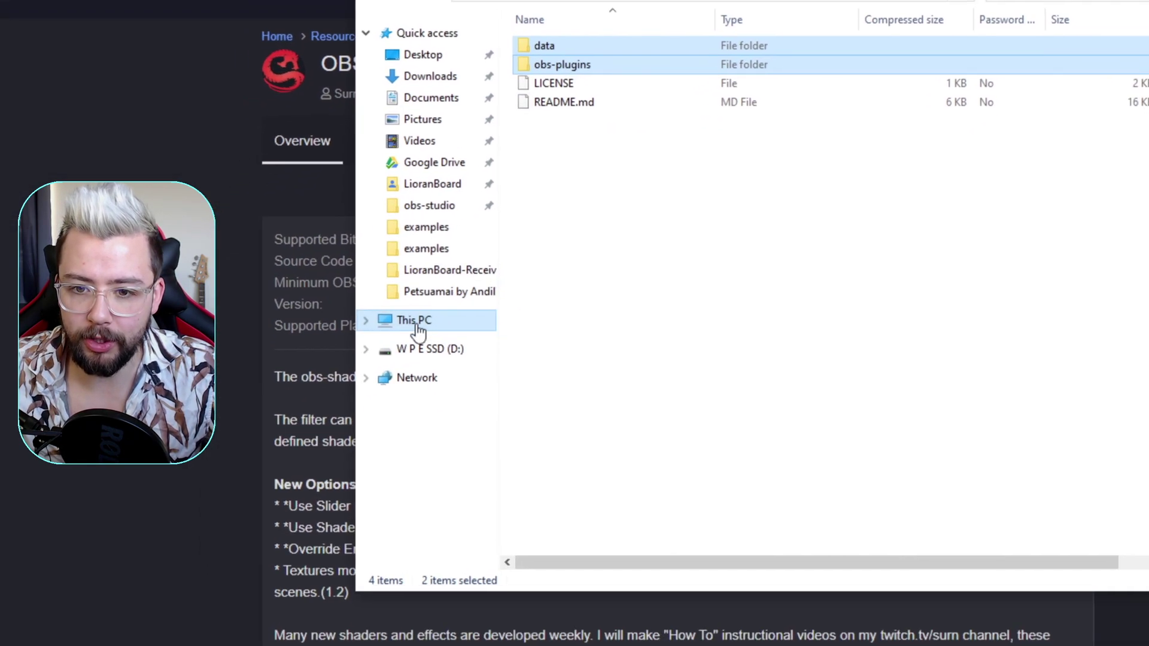
# Paste the folders into C:\Program Files\obs-studio, replacing the existing files
pyautogui.click(352, 584)
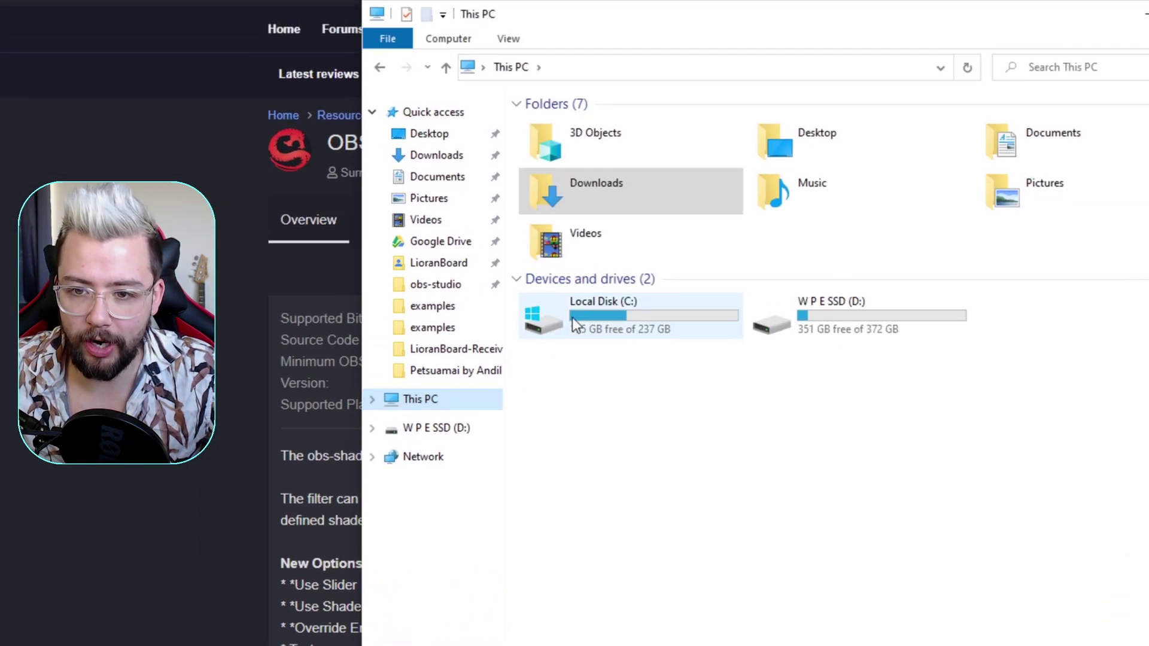
pyautogui.doubleClick(571, 318)
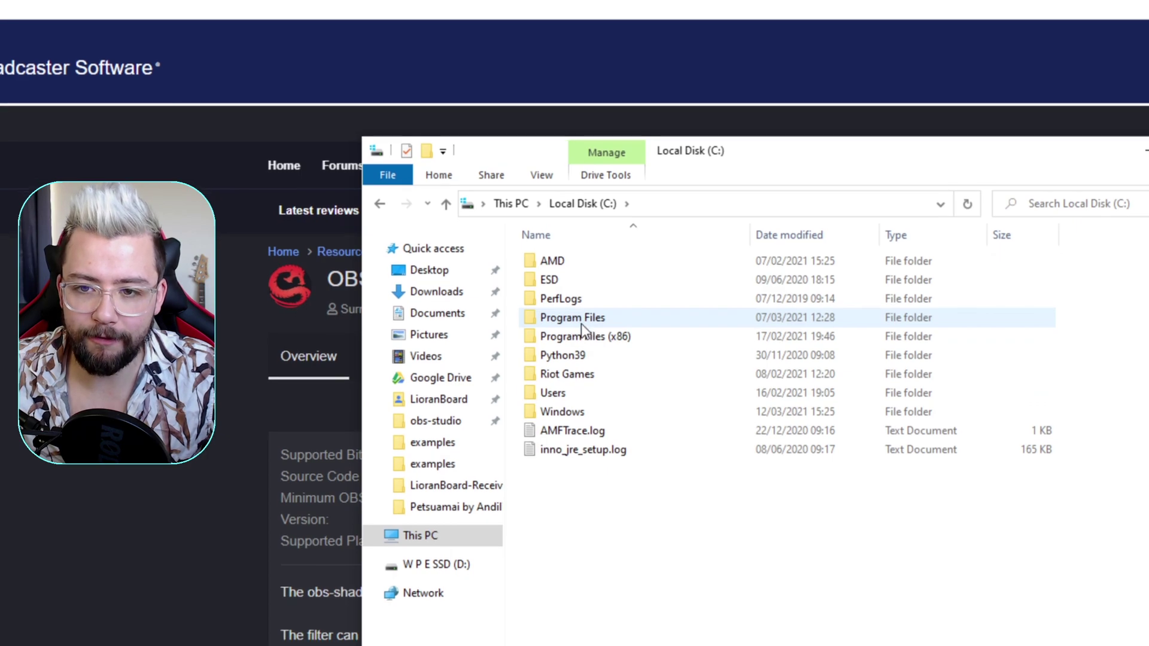
pyautogui.doubleClick(576, 318)
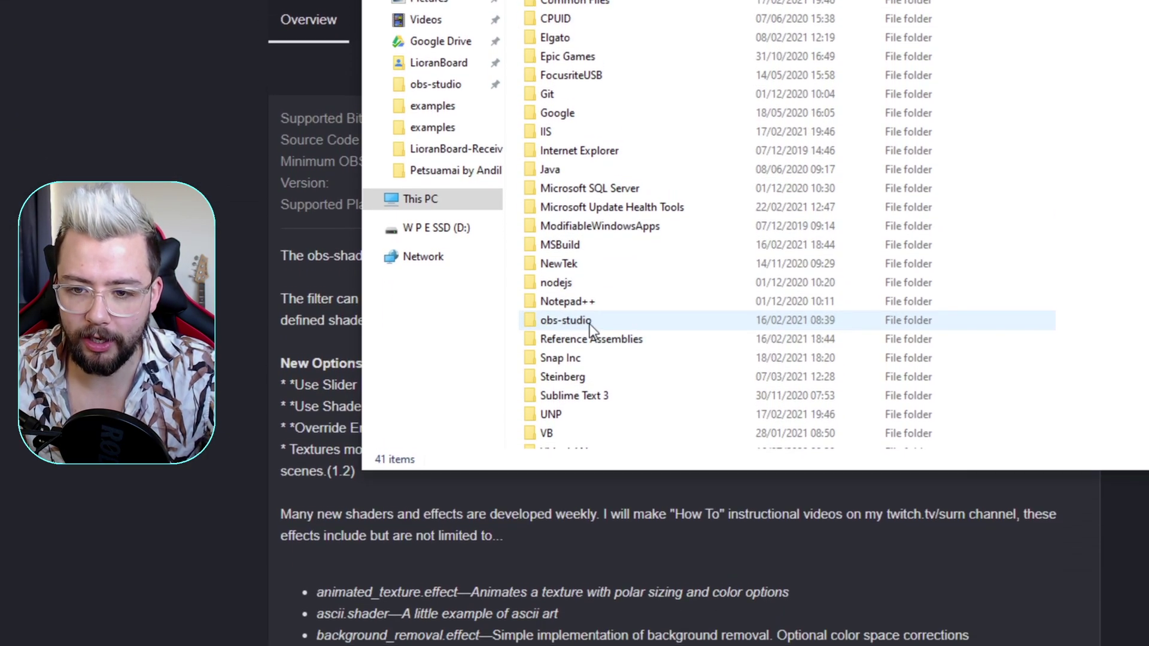
pyautogui.doubleClick(589, 323)
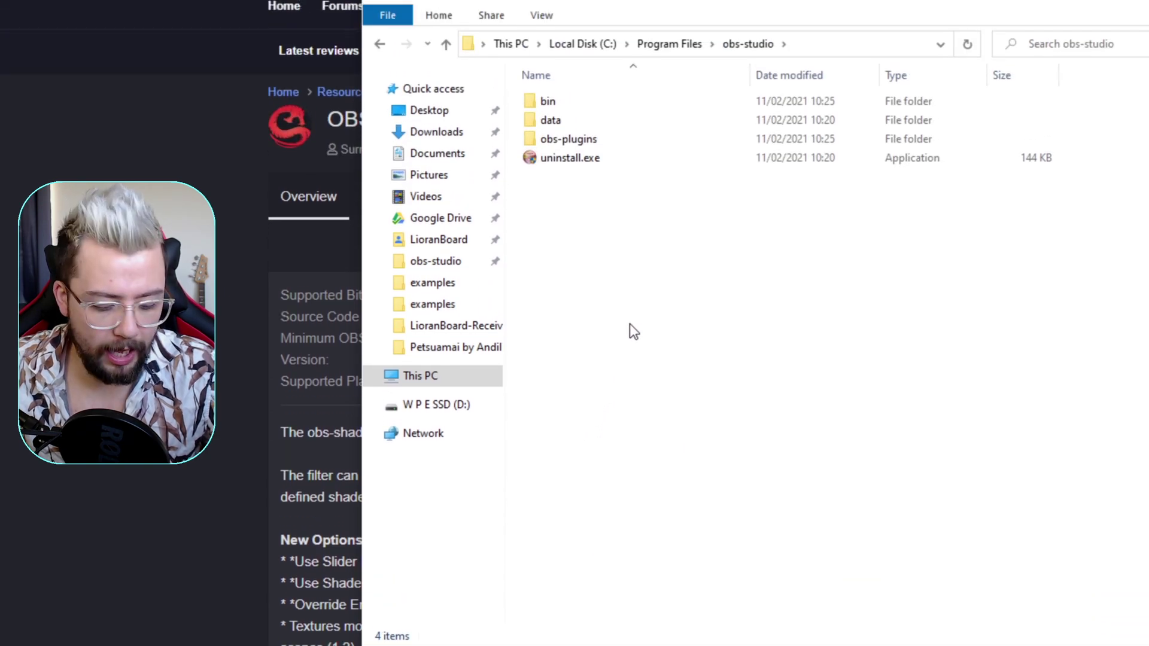
pyautogui.hotkey('ctrl', 'v')
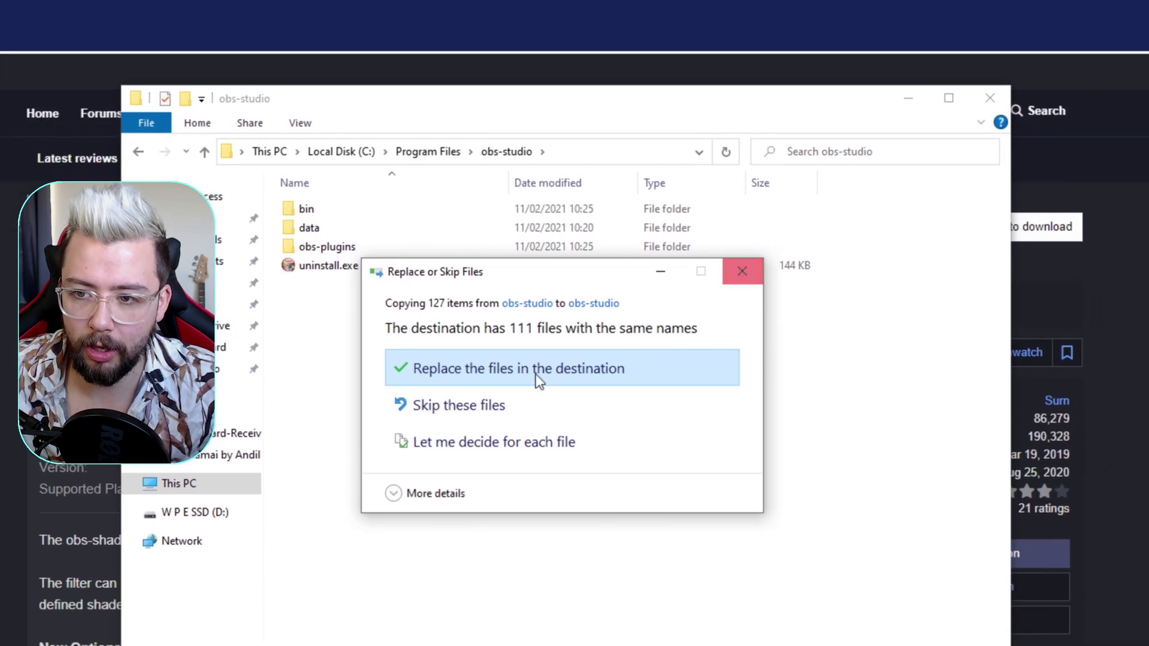
pyautogui.click(723, 325)
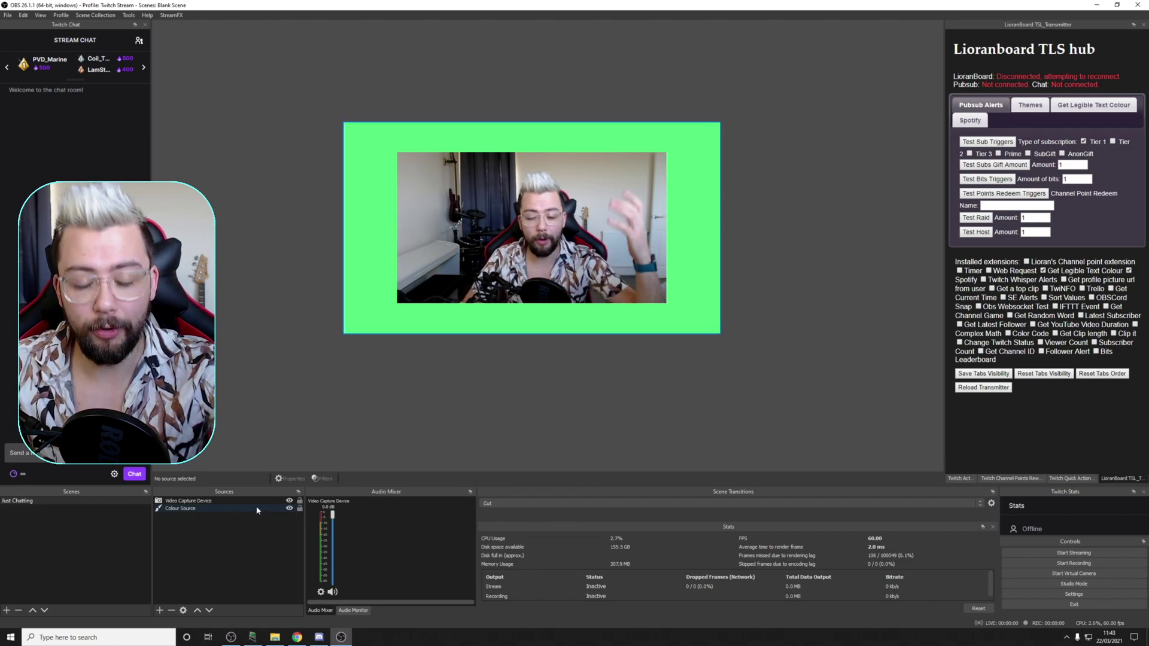
pyautogui.click(209, 503)
pyautogui.click(201, 501)
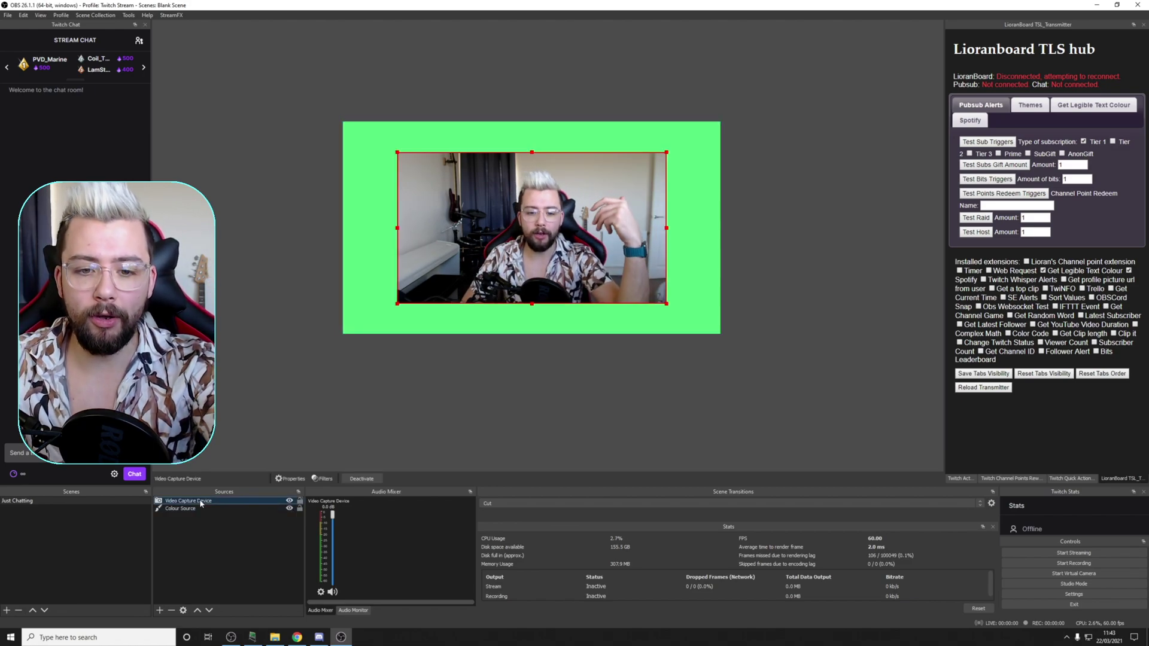
pyautogui.click(289, 501)
pyautogui.click(290, 501)
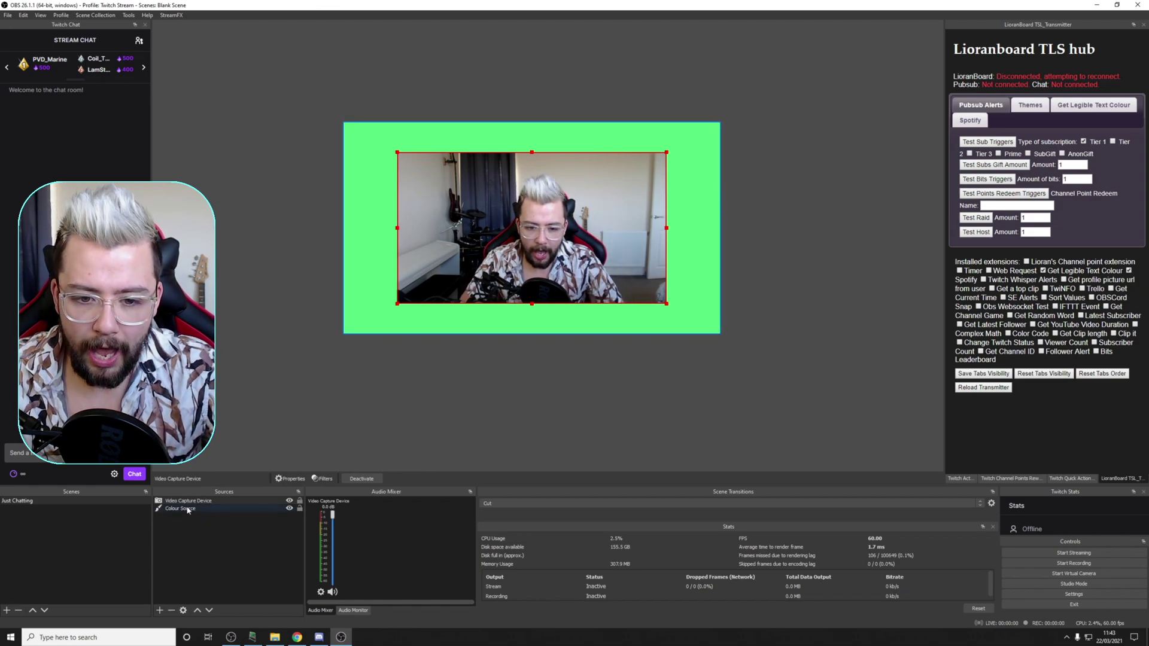
# Add a User-defined shader filter named 'drop shadow' to the Video Capture Device
pyautogui.click(207, 484)
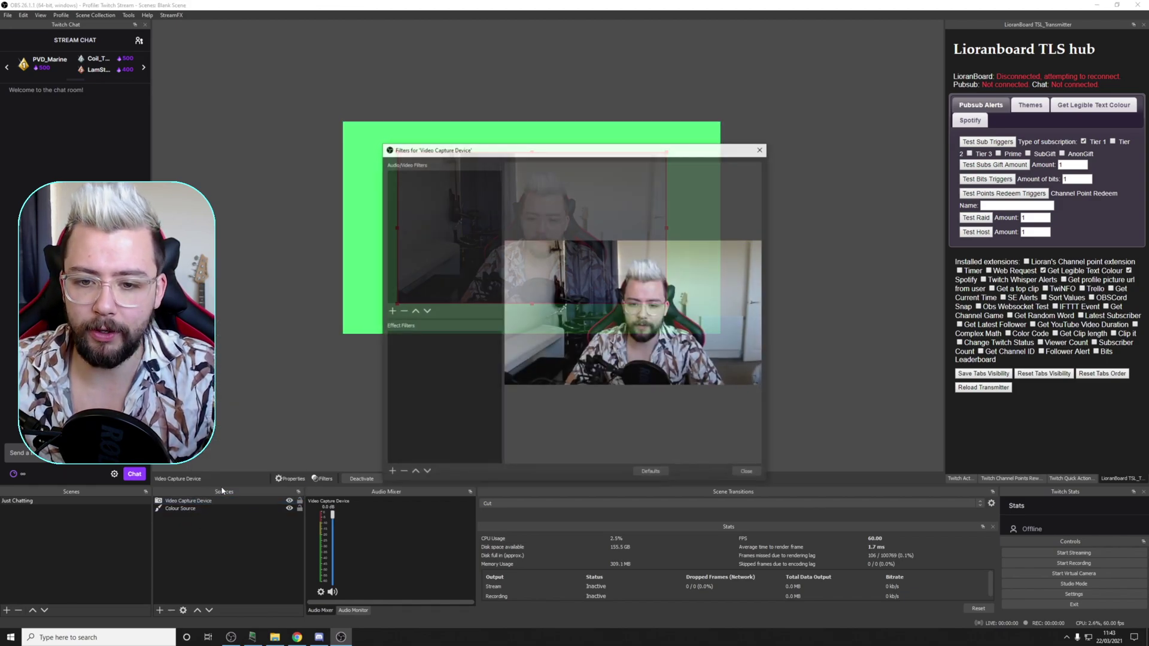
pyautogui.click(391, 472)
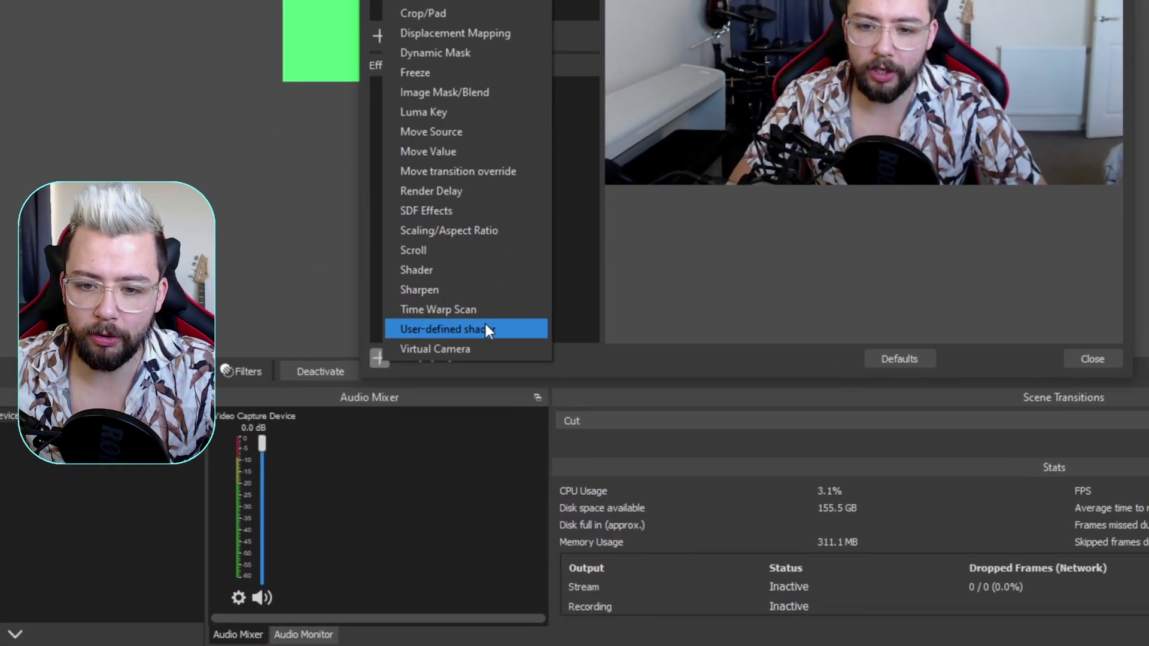
pyautogui.click(448, 457)
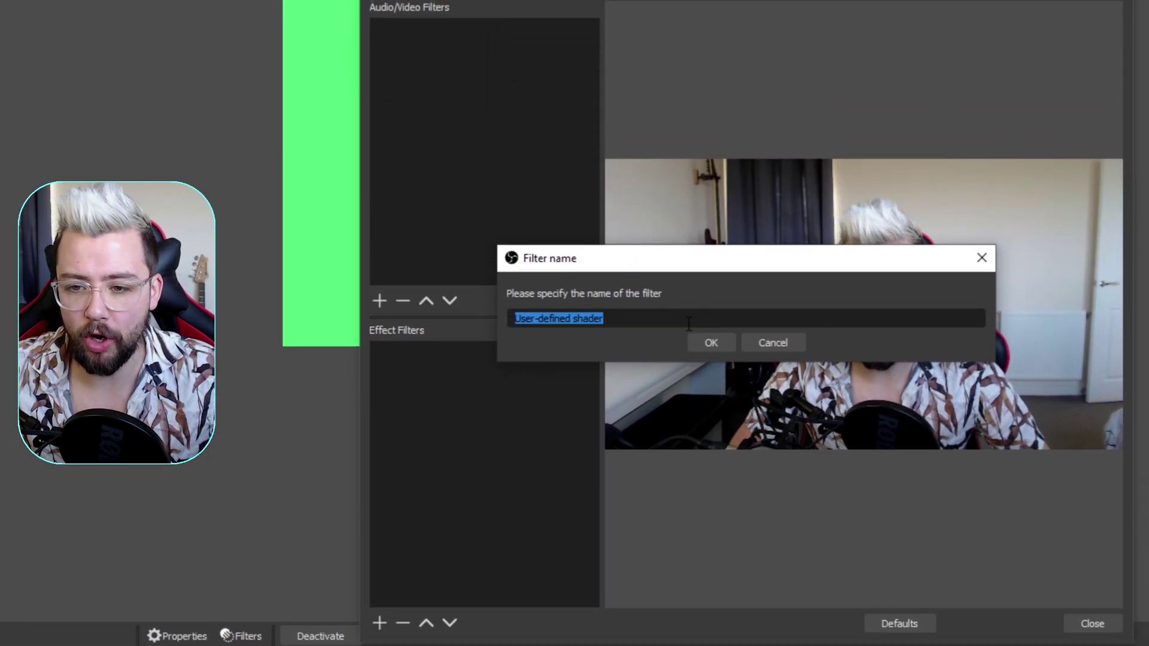
pyautogui.press('BackSpace')
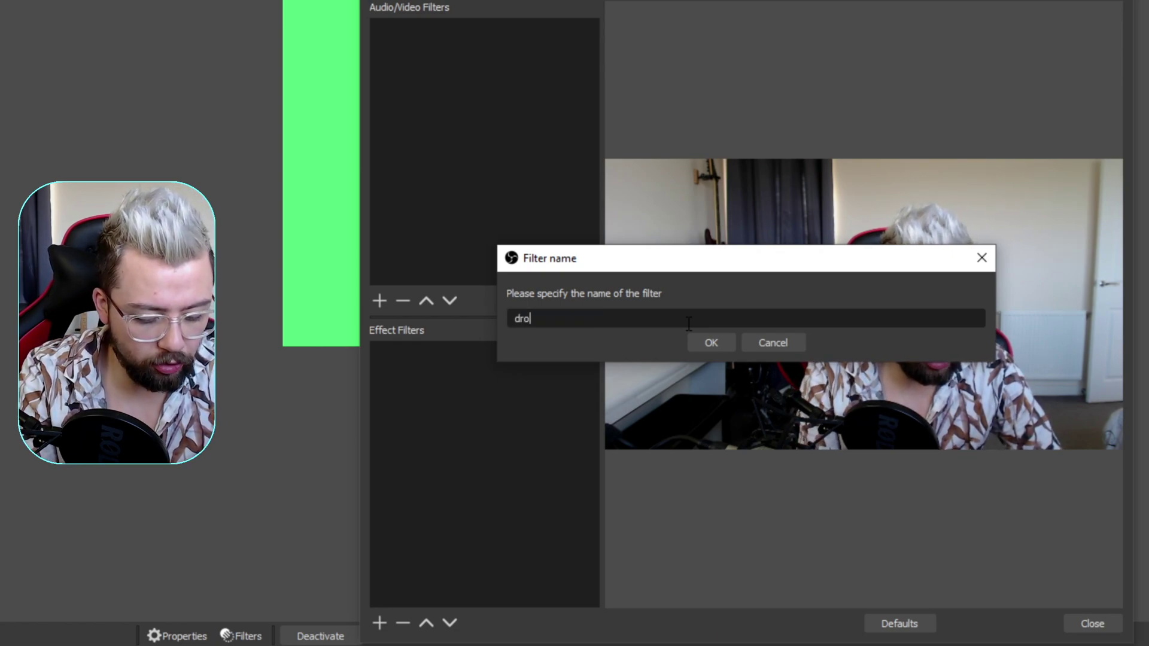
pyautogui.write('drop shadow')
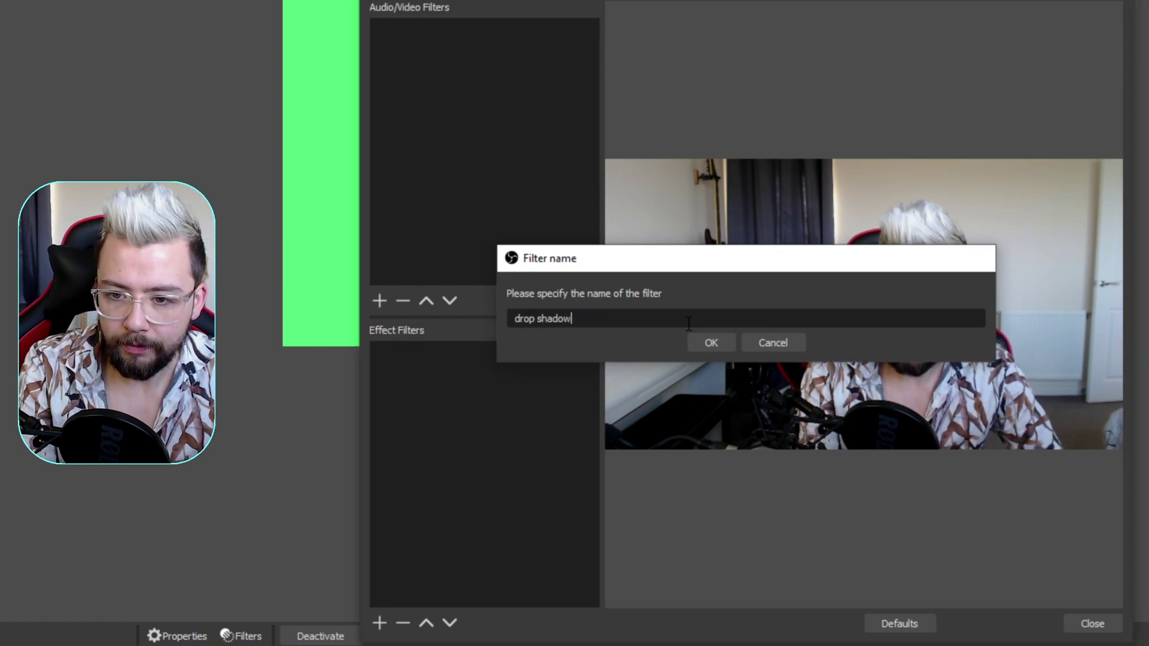
pyautogui.press('Return')
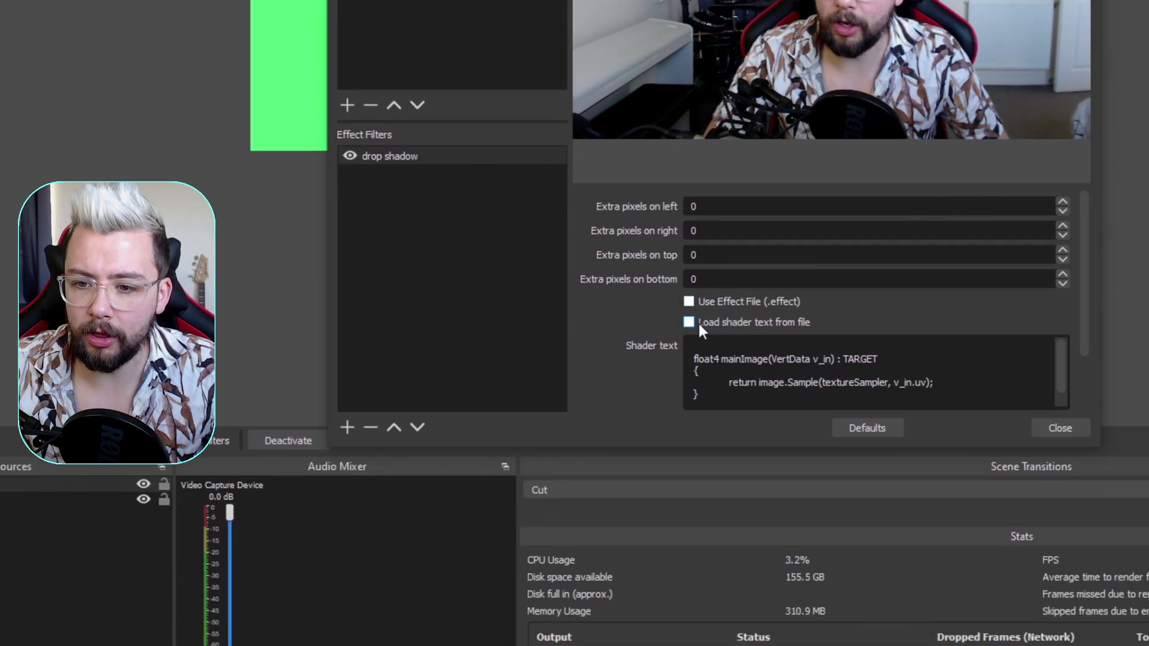
# Load the filter's shader code from the drop_shadow.shader file
pyautogui.click(694, 352)
pyautogui.click(1029, 368)
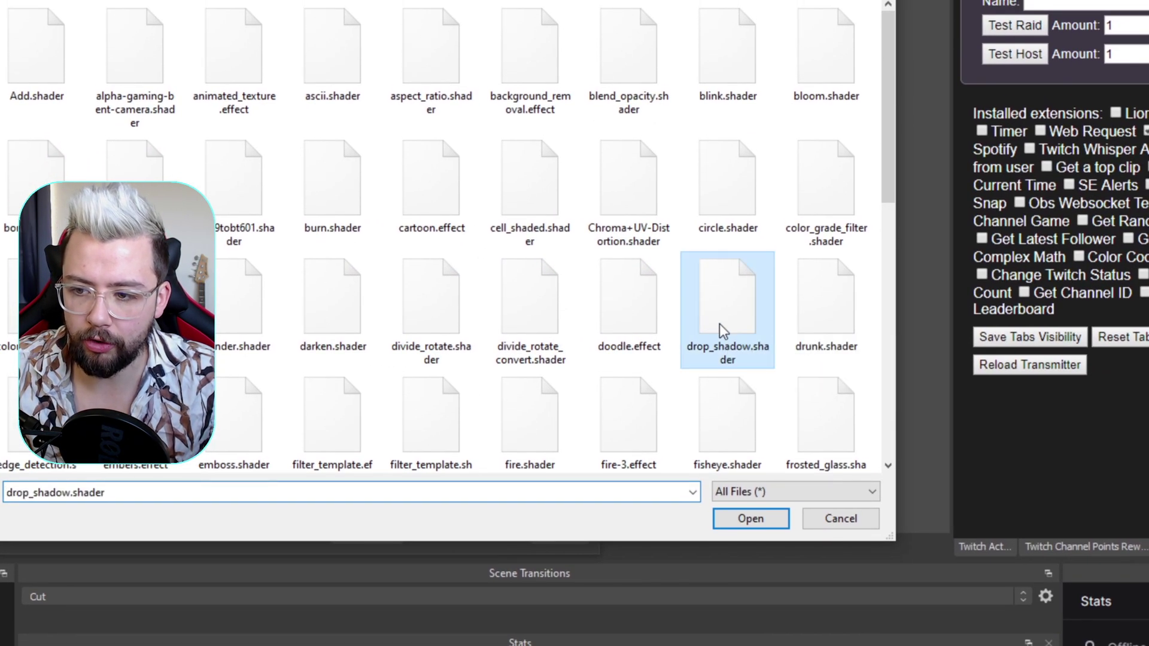
pyautogui.doubleClick(719, 325)
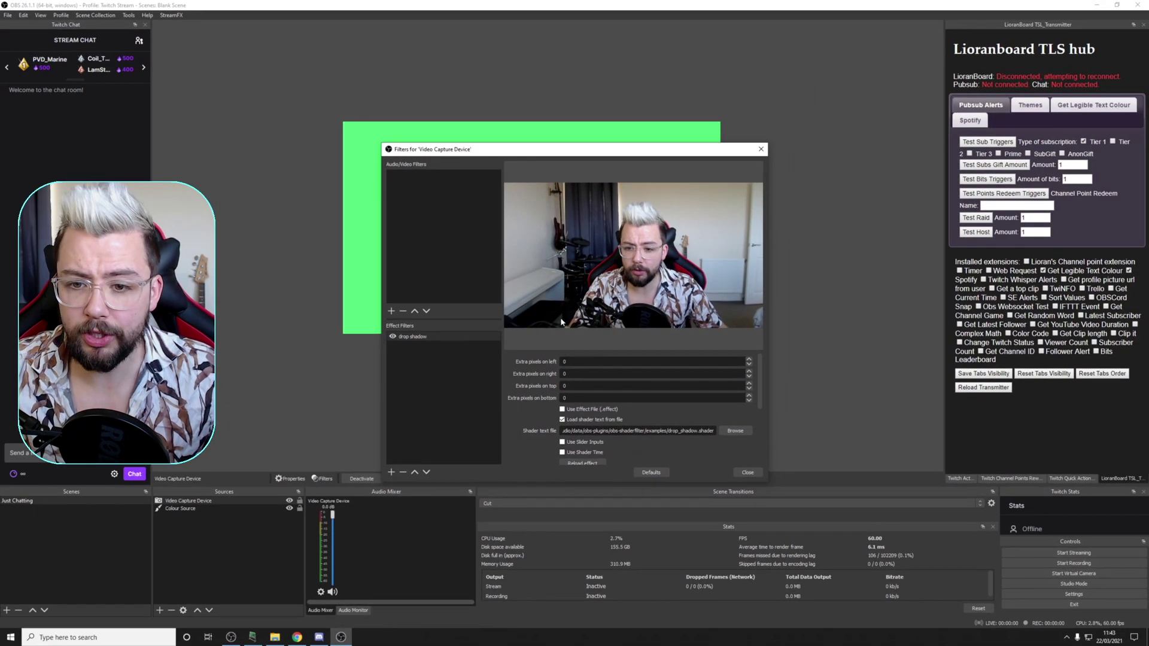
# Set all four Extra pixels fields of the drop shadow filter to 100
pyautogui.scroll(-4, 530, 383)
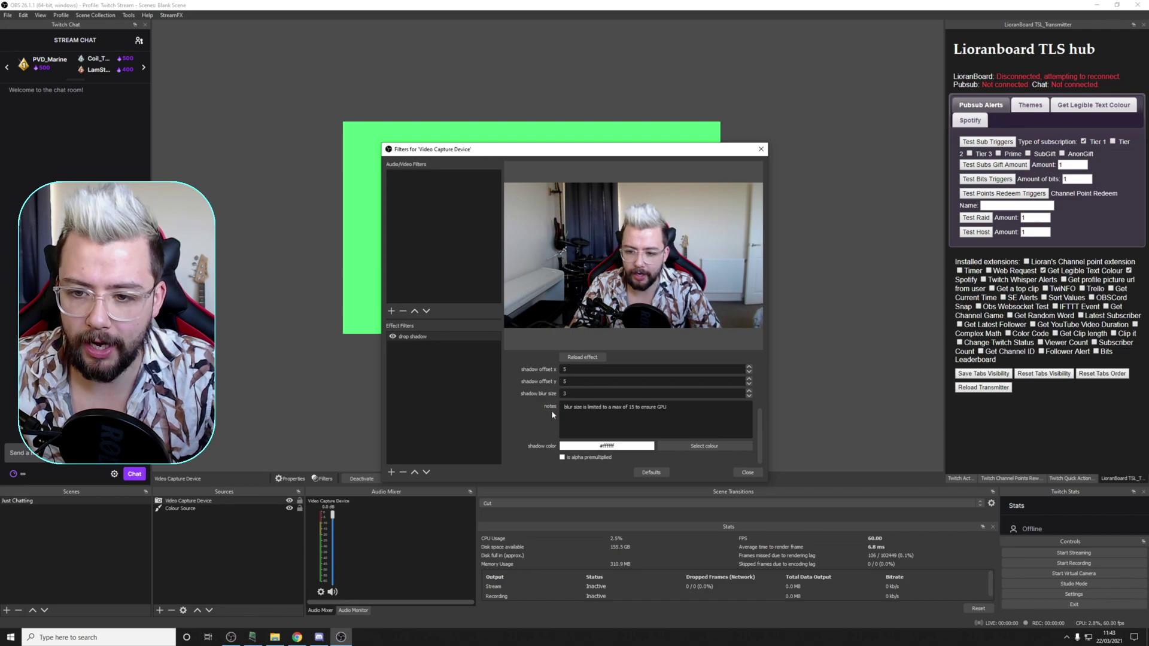
pyautogui.scroll(-2, 521, 383)
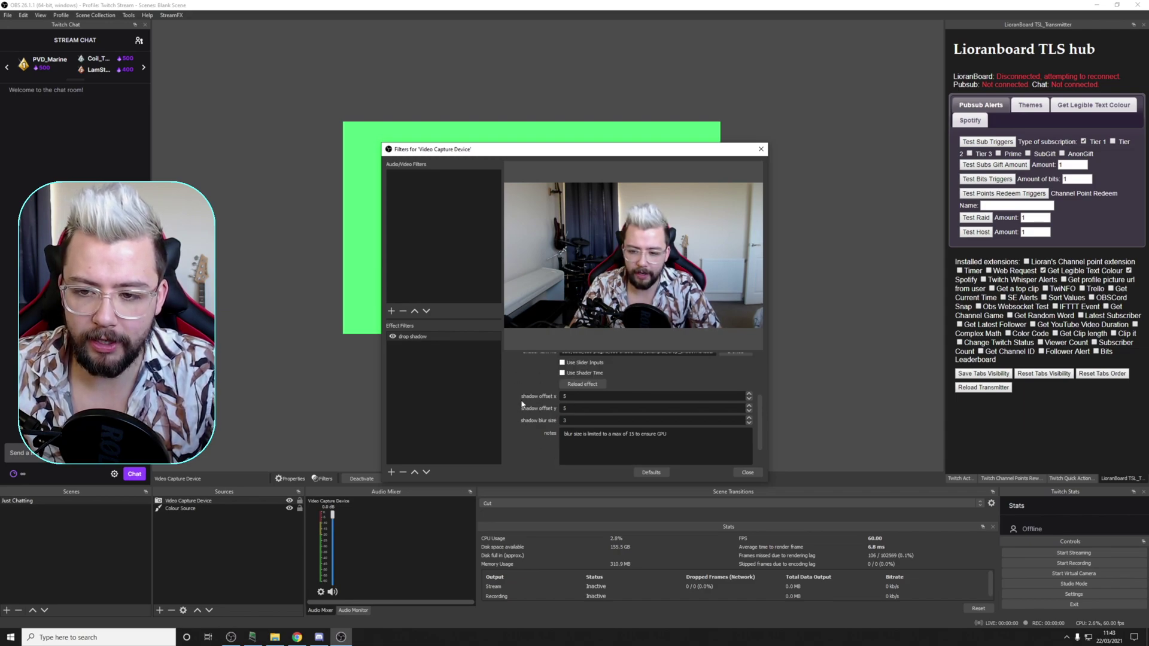
pyautogui.scroll(6, 520, 404)
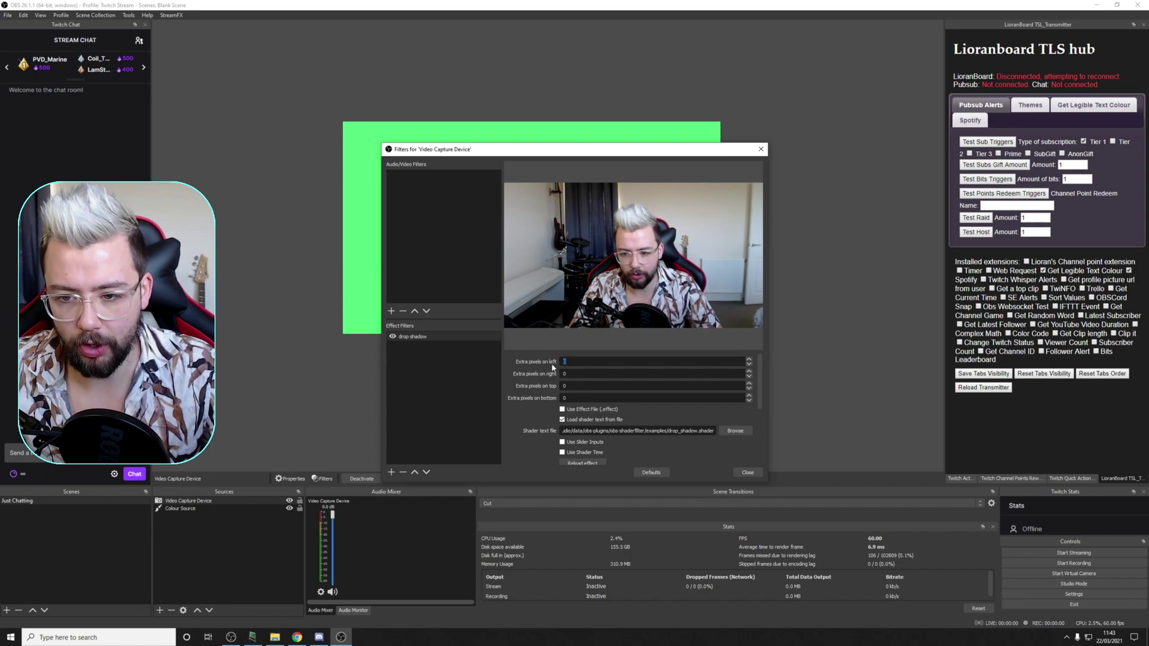
pyautogui.moveTo(556, 149); pyautogui.dragTo(539, 326)
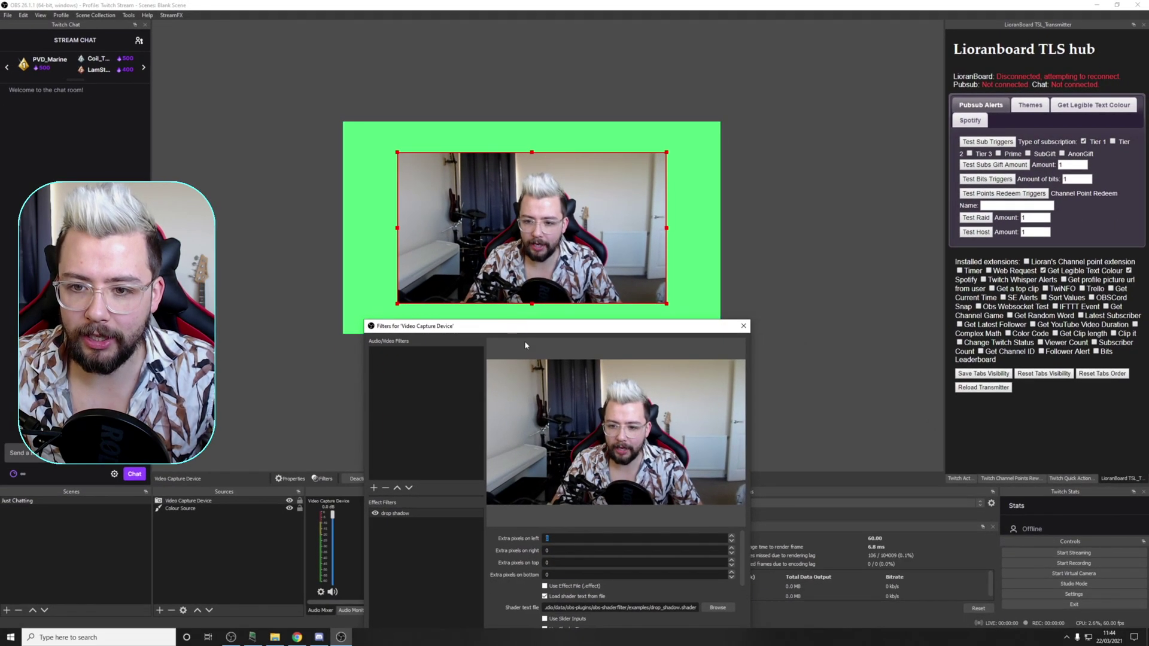
pyautogui.moveTo(524, 324); pyautogui.dragTo(501, 253)
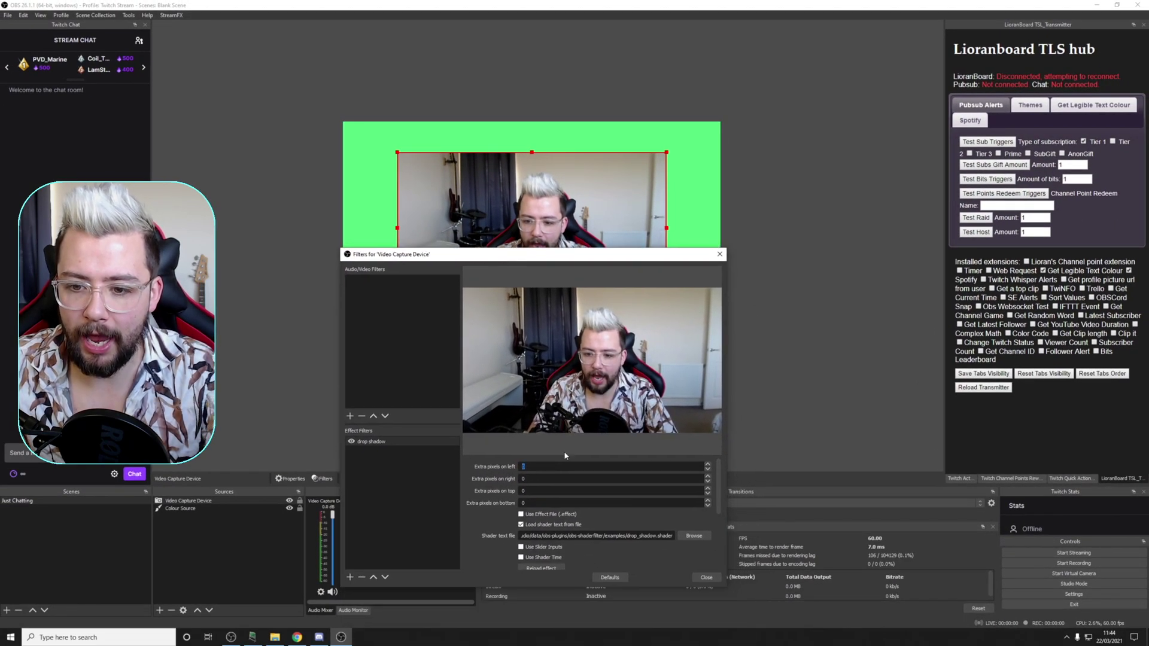
pyautogui.write('10')
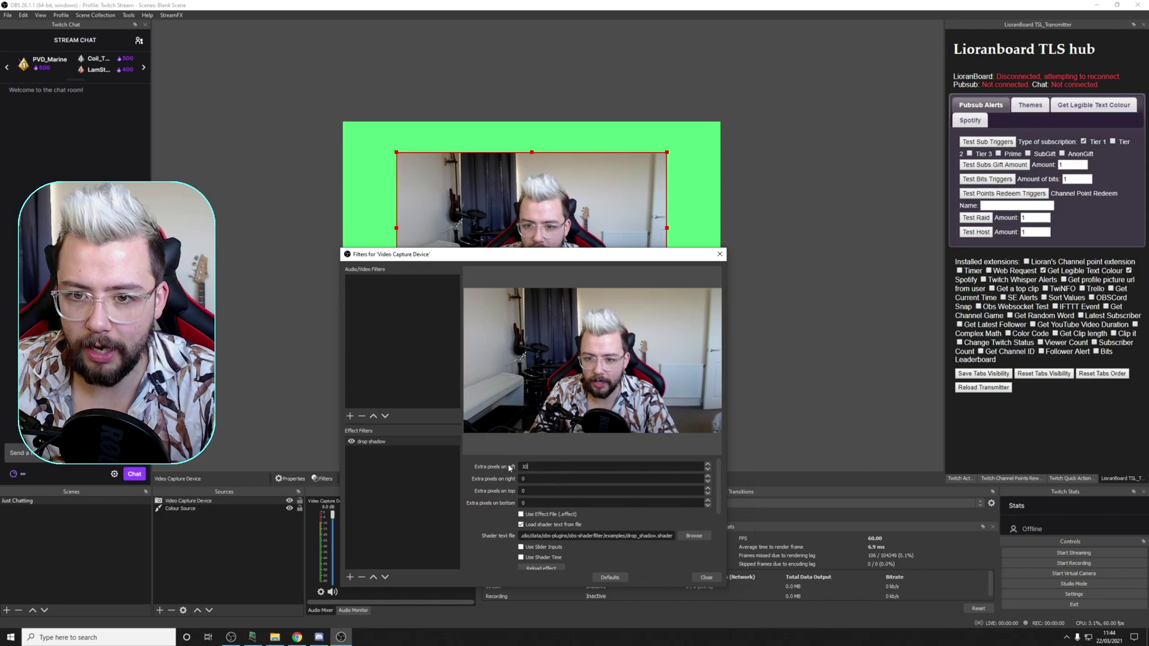
pyautogui.write('0')
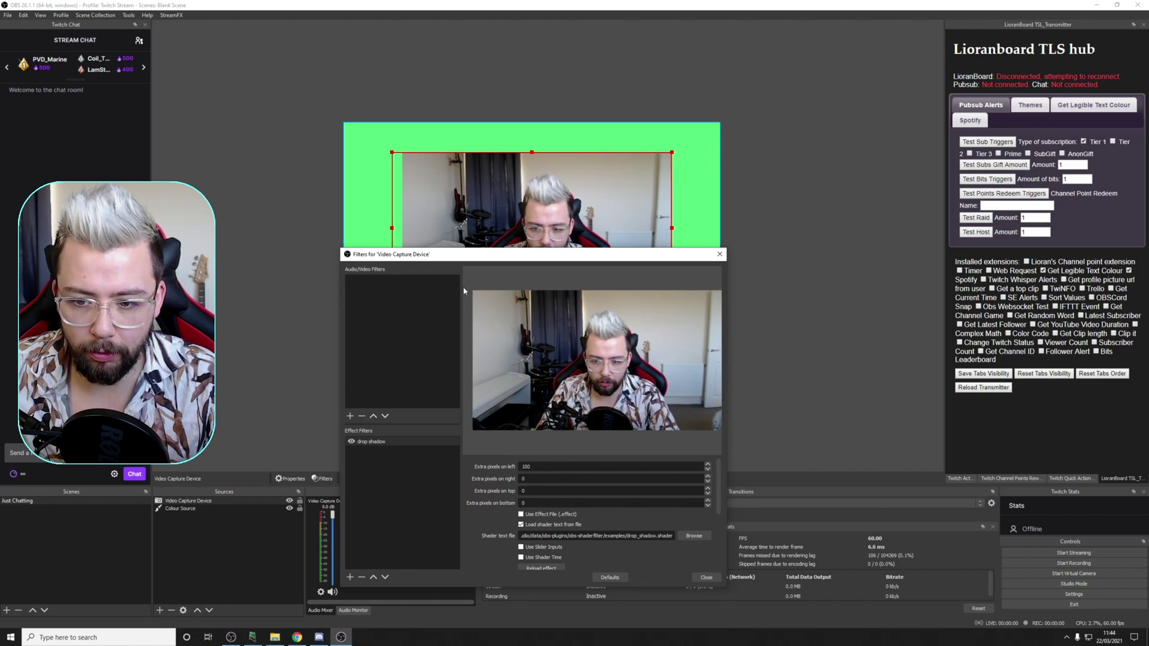
pyautogui.write('100')
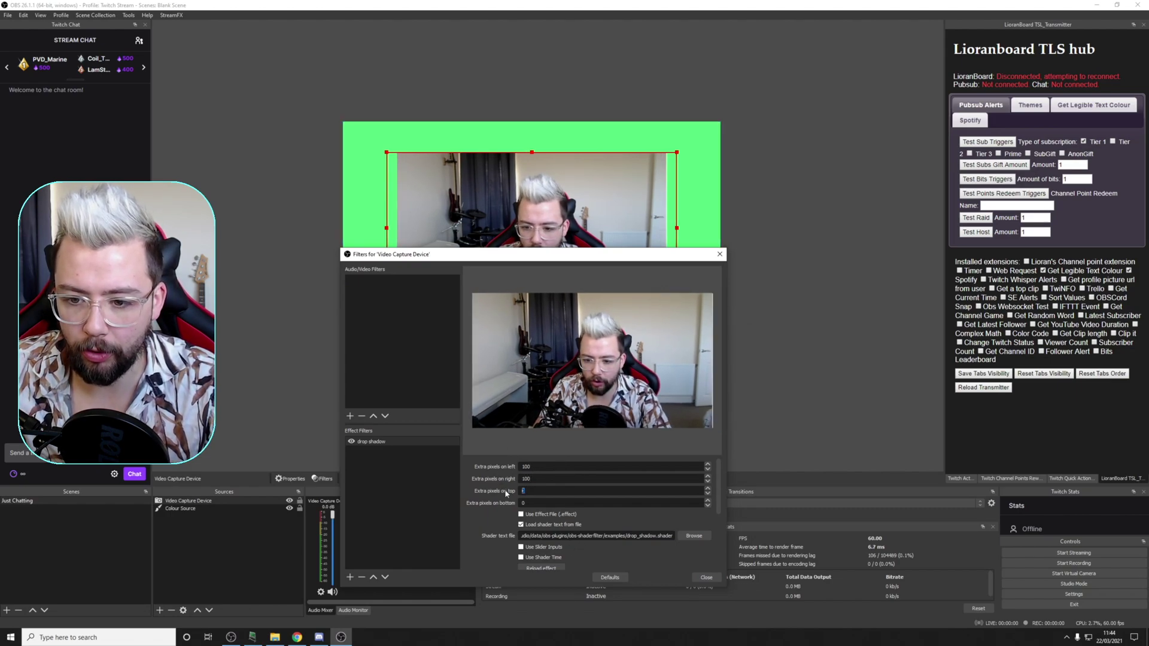
pyautogui.write('100100')
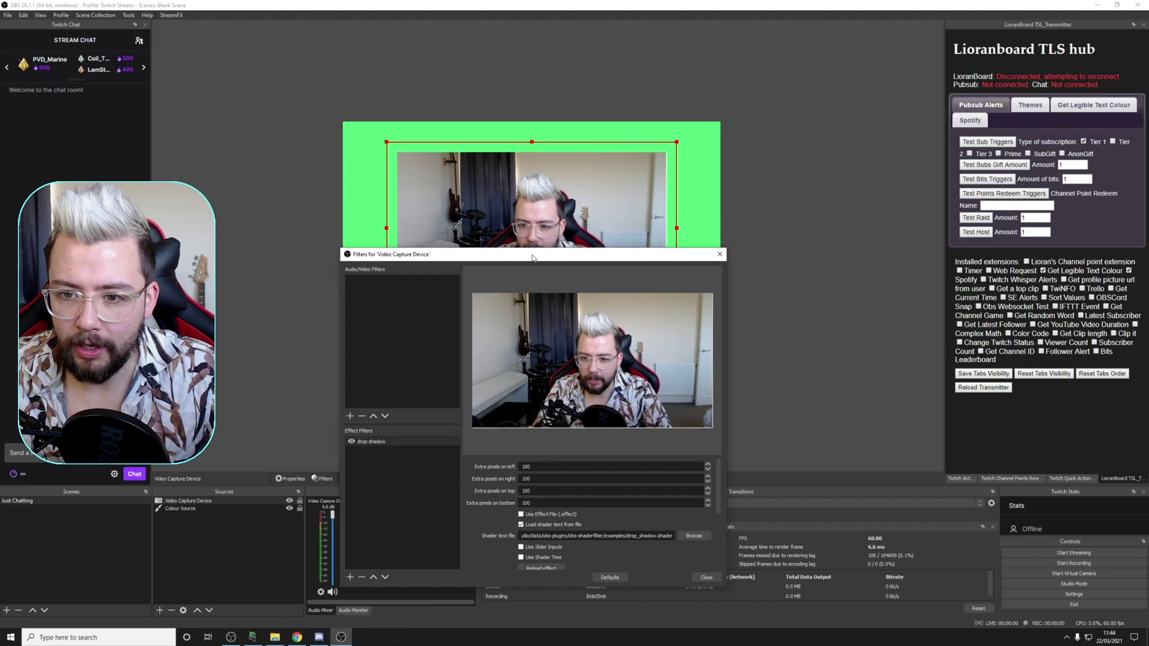
pyautogui.moveTo(552, 254); pyautogui.dragTo(550, 374)
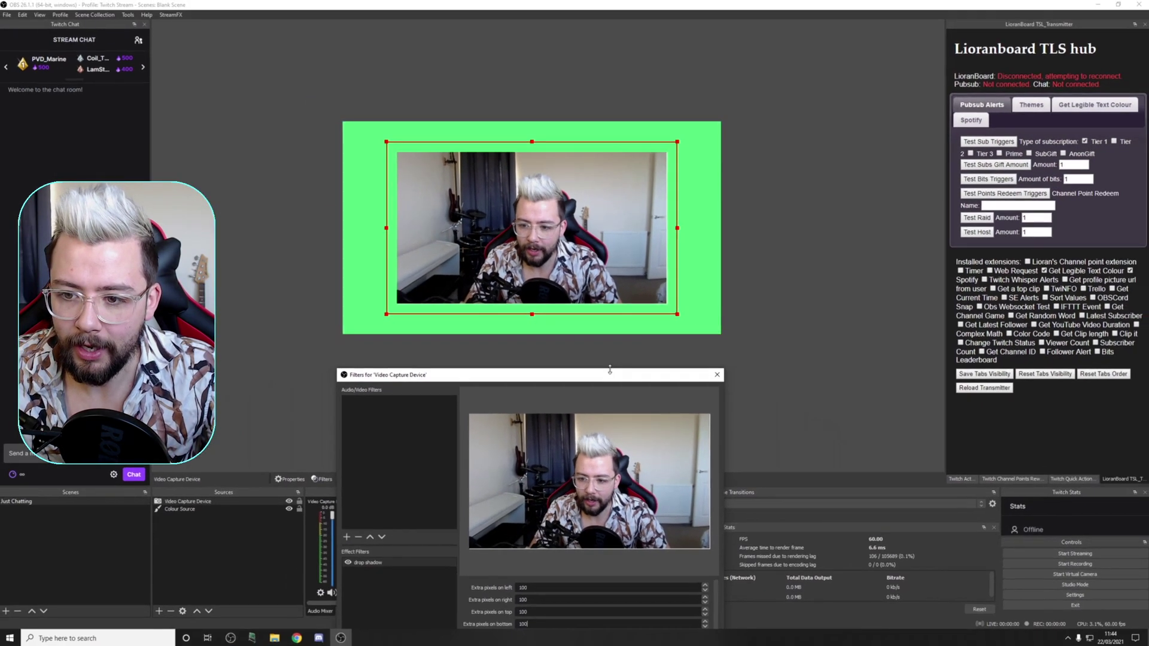
pyautogui.moveTo(611, 371); pyautogui.dragTo(663, 279)
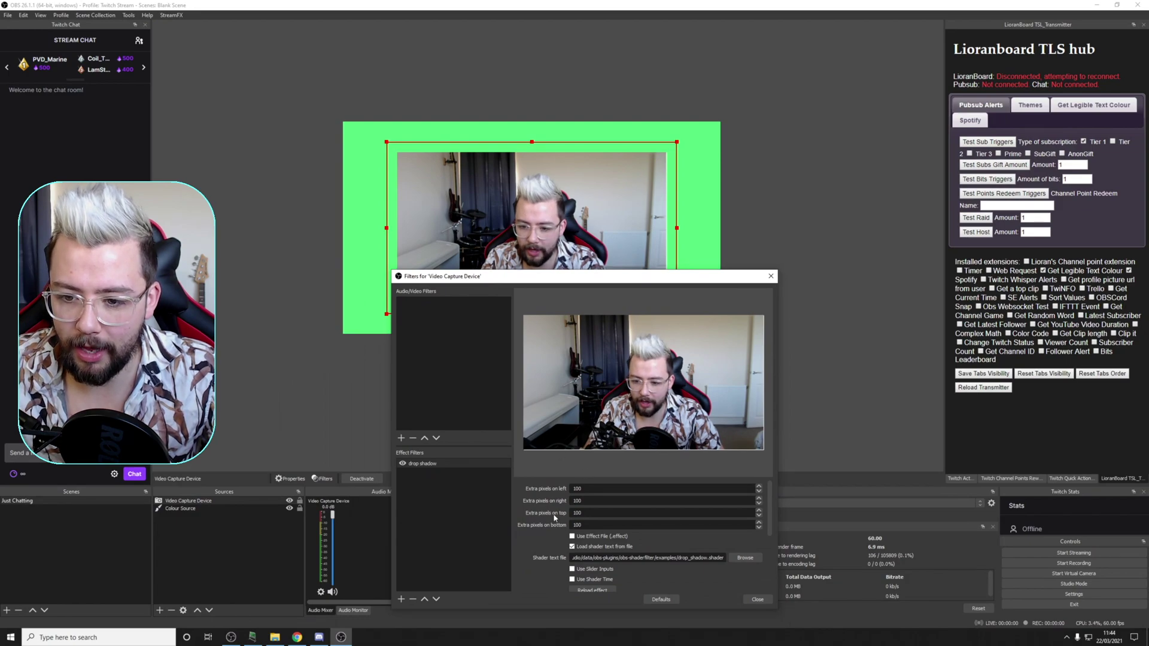
# Set the drop shadow's x and y offsets to 23
pyautogui.scroll(-3, 555, 506)
pyautogui.scroll(-1, 556, 506)
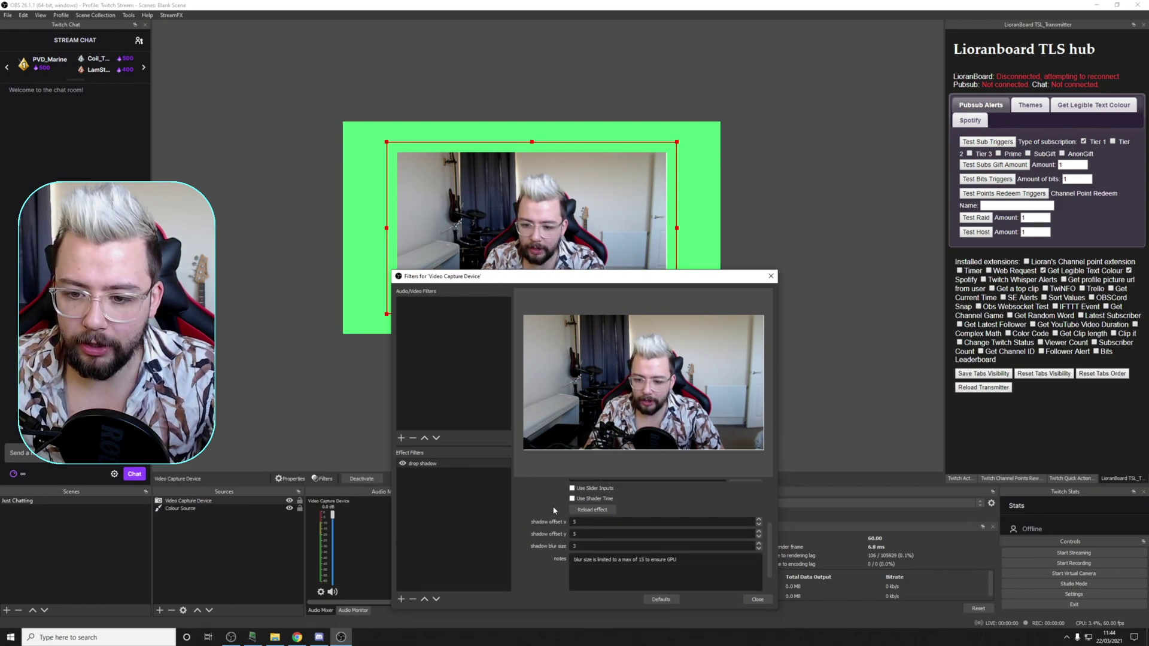
pyautogui.moveTo(579, 278); pyautogui.dragTo(855, 162)
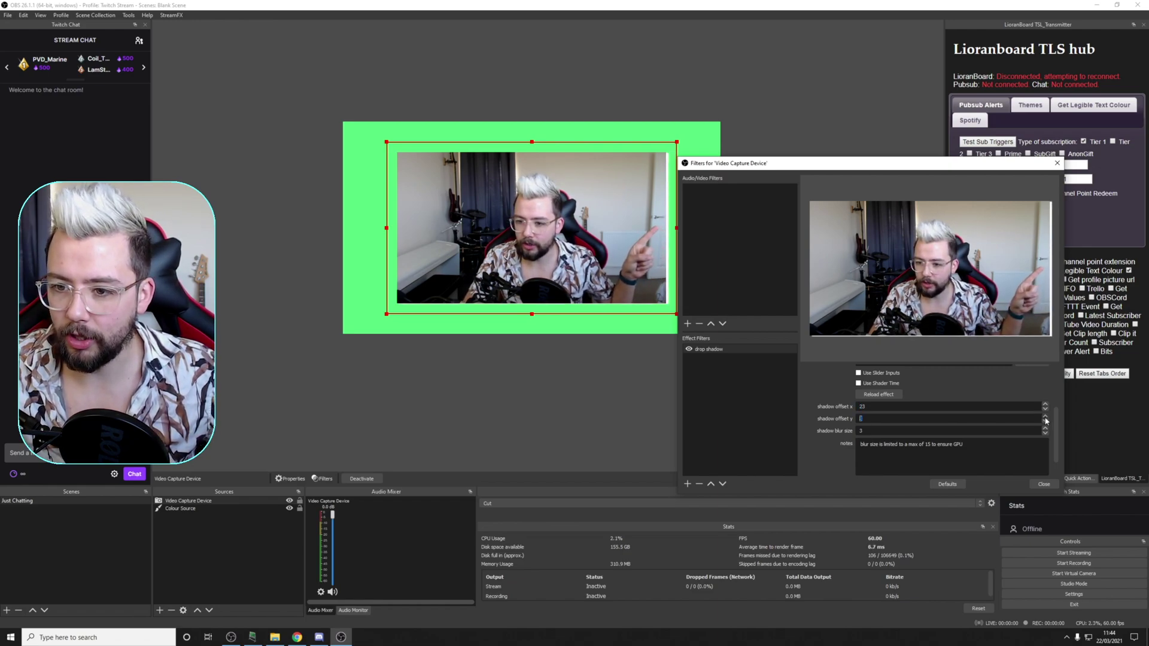
pyautogui.click(1044, 419)
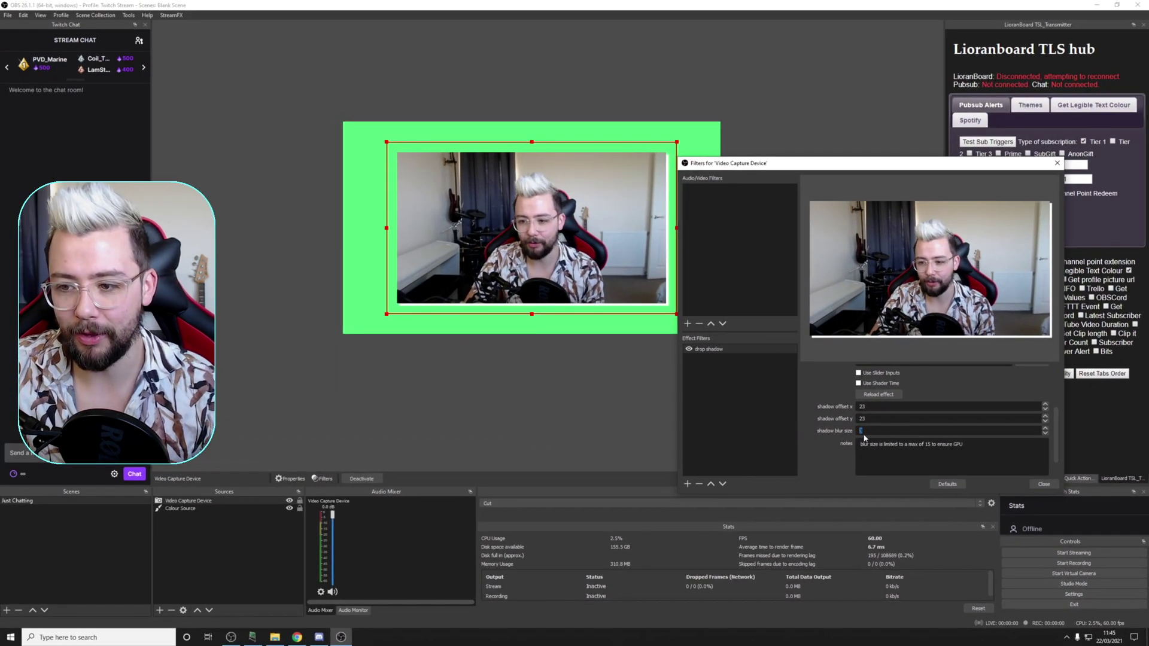
# Make the shadow colour black (#000000)
pyautogui.scroll(-1, 838, 430)
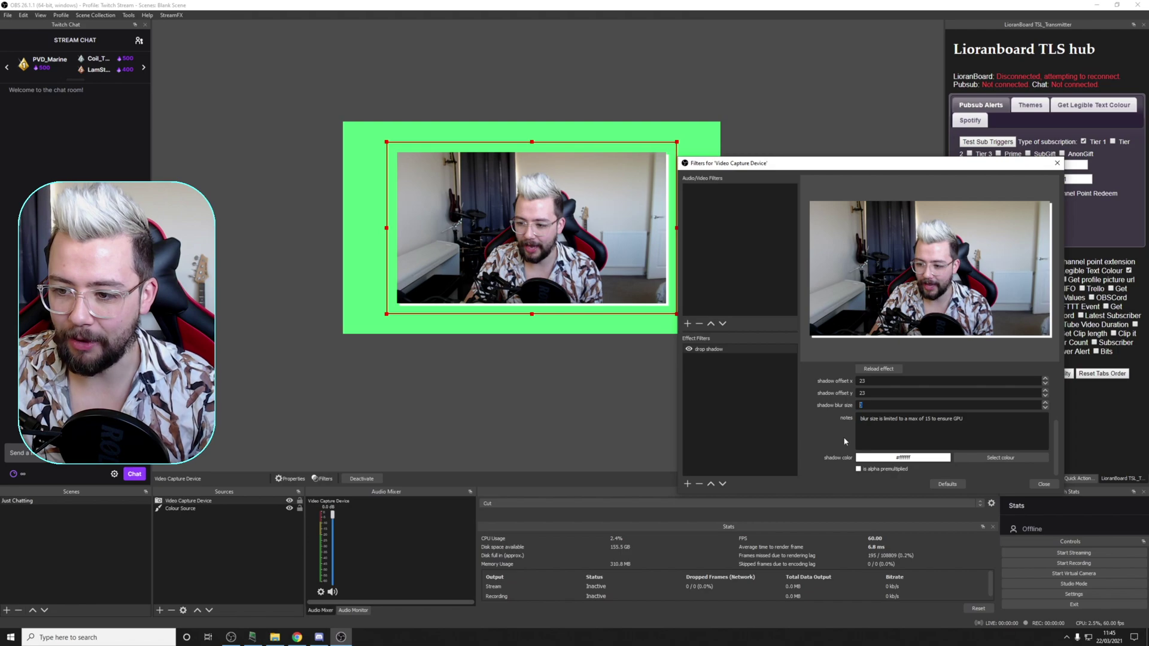
pyautogui.click(970, 460)
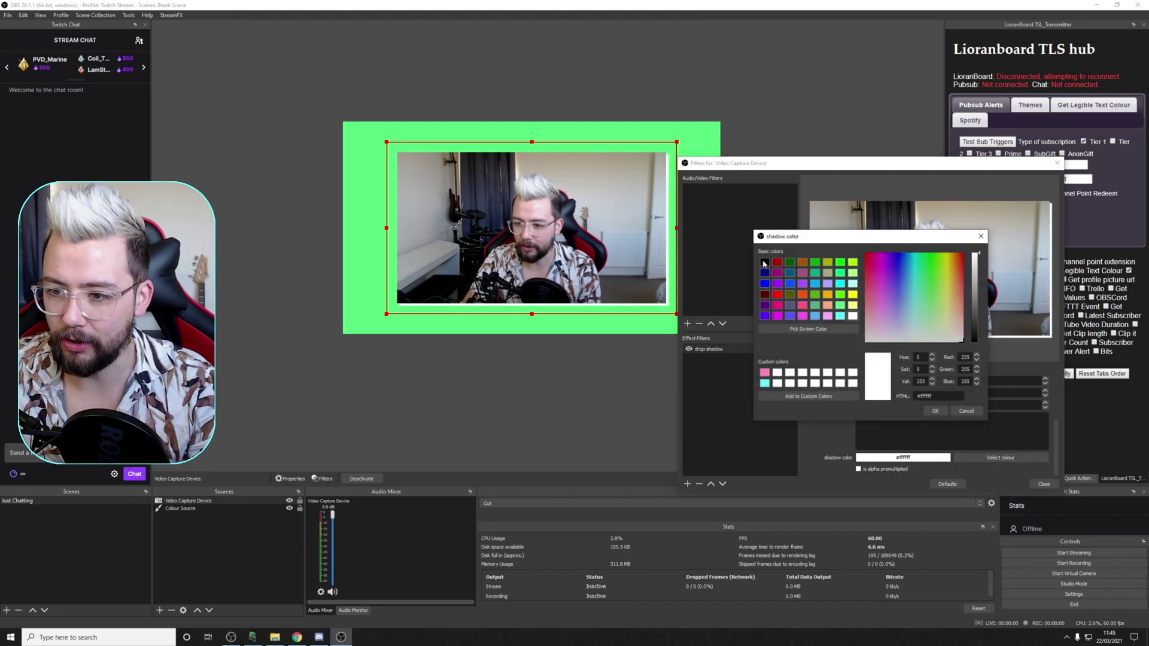
pyautogui.click(934, 410)
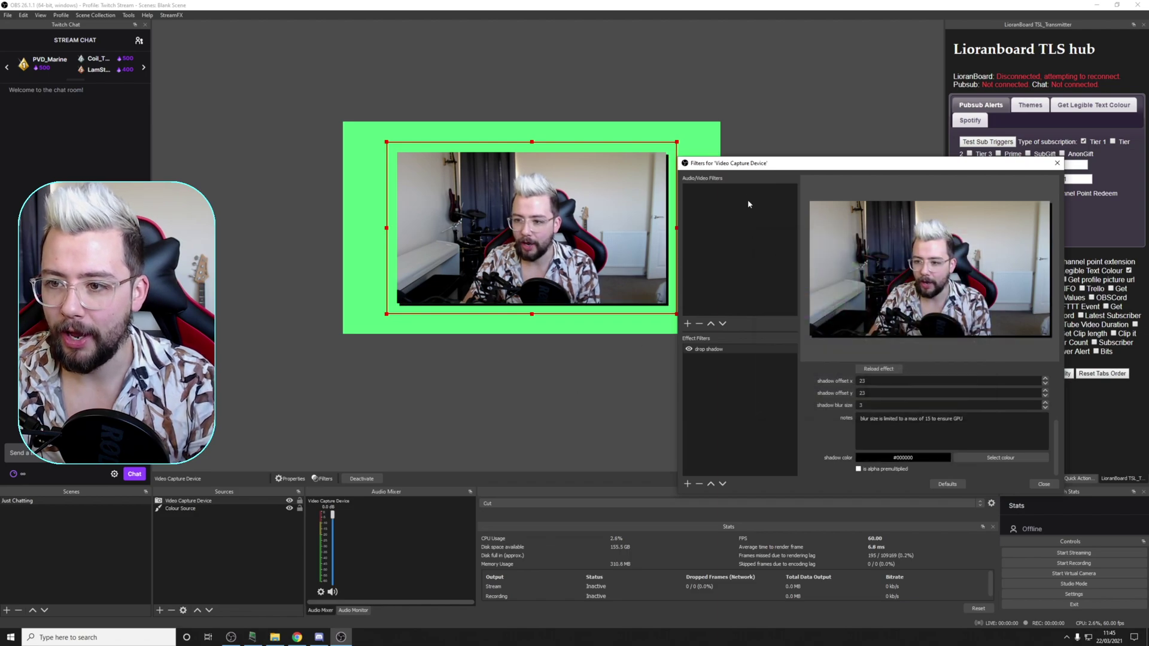
pyautogui.moveTo(748, 163); pyautogui.dragTo(792, 96)
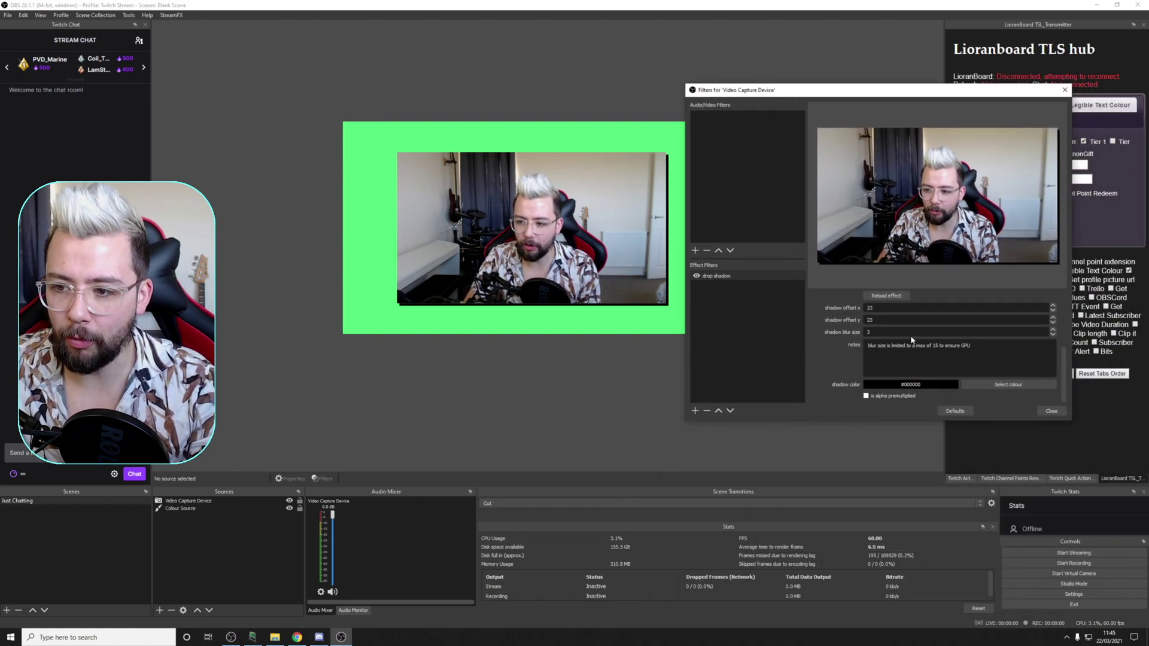
pyautogui.click(1052, 336)
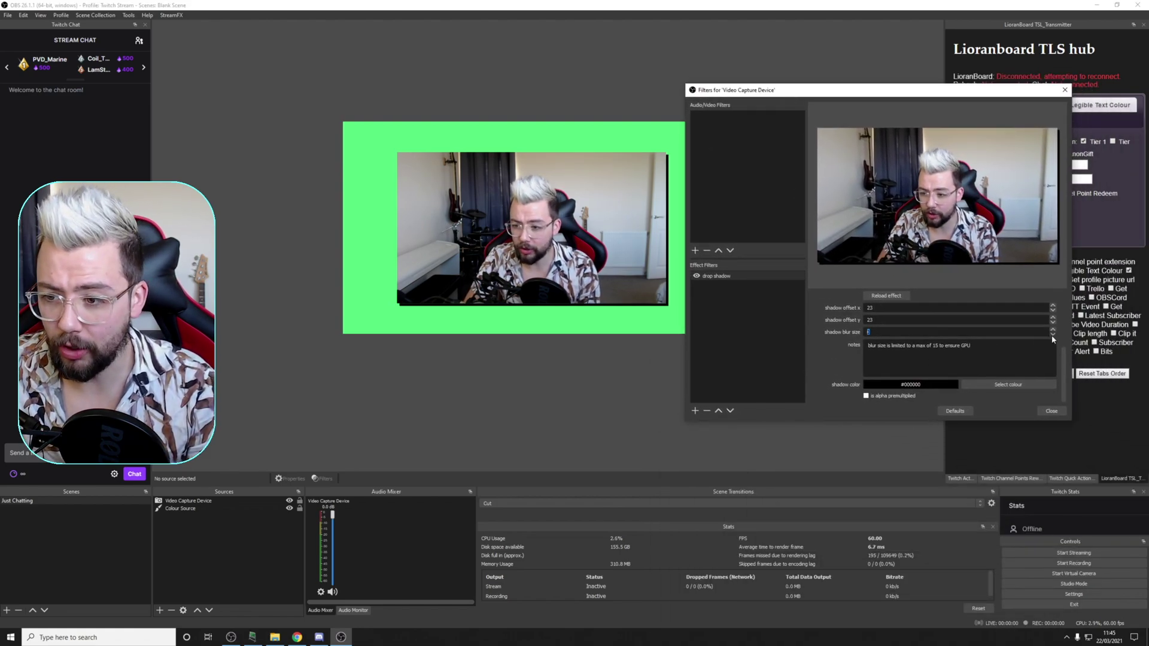
pyautogui.click(522, 77)
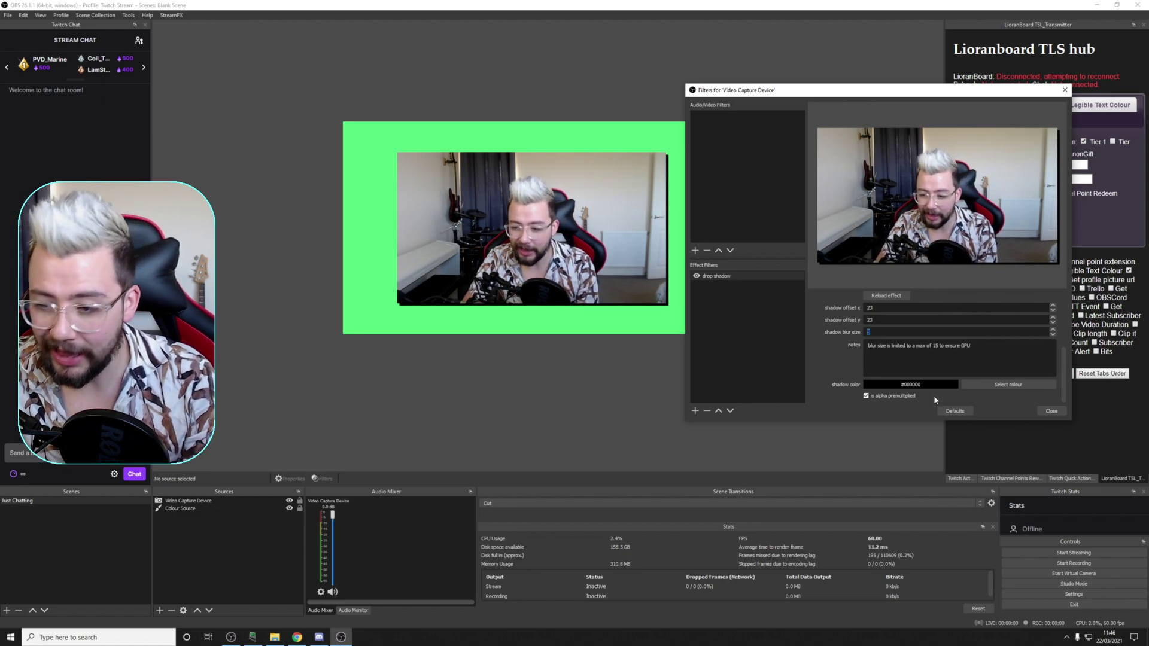
pyautogui.click(879, 399)
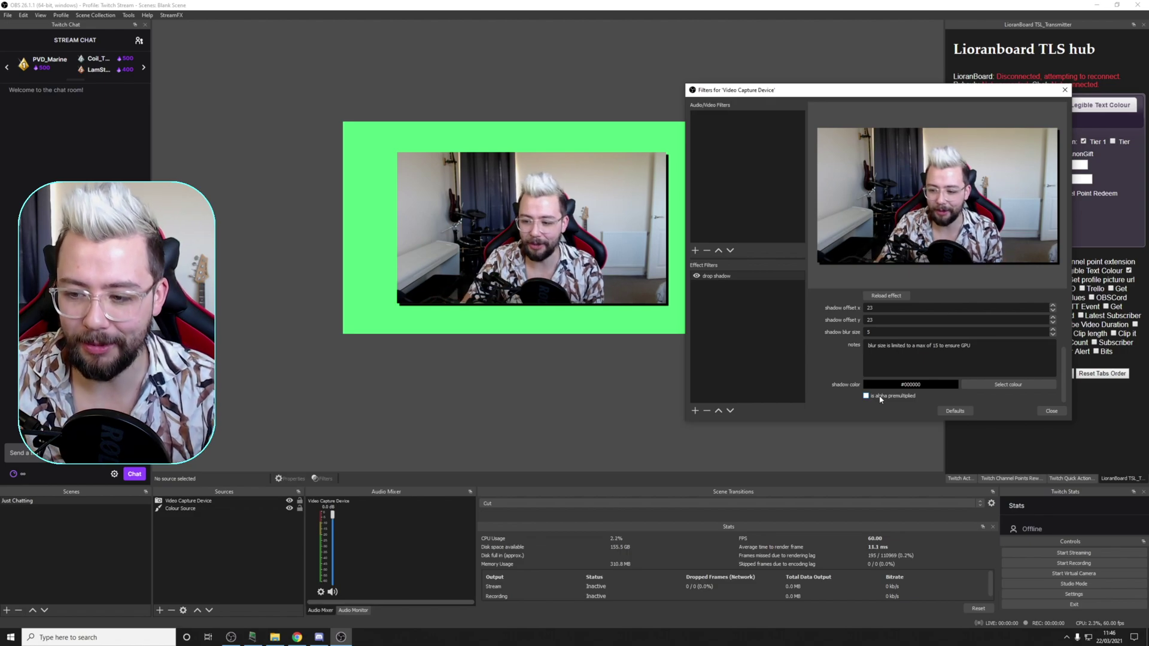
pyautogui.scroll(3, 831, 333)
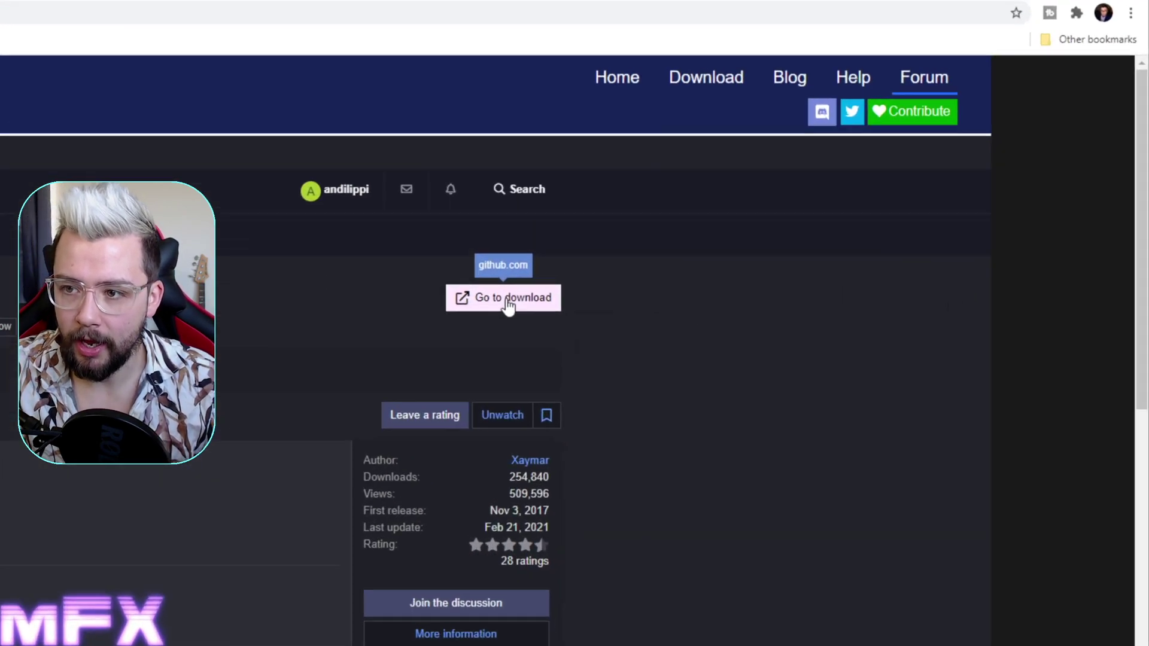
# Go to the StreamFX 0.10.0b1 GitHub release page and scroll to its Assets list
pyautogui.click(507, 302)
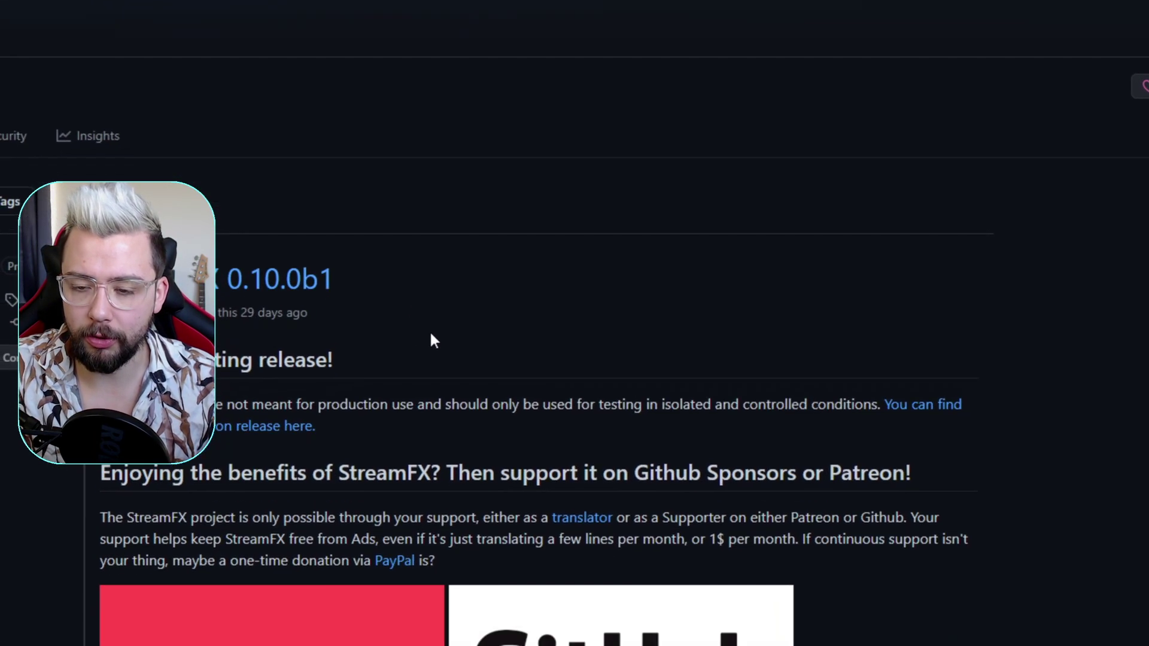
pyautogui.scroll(-15, 432, 335)
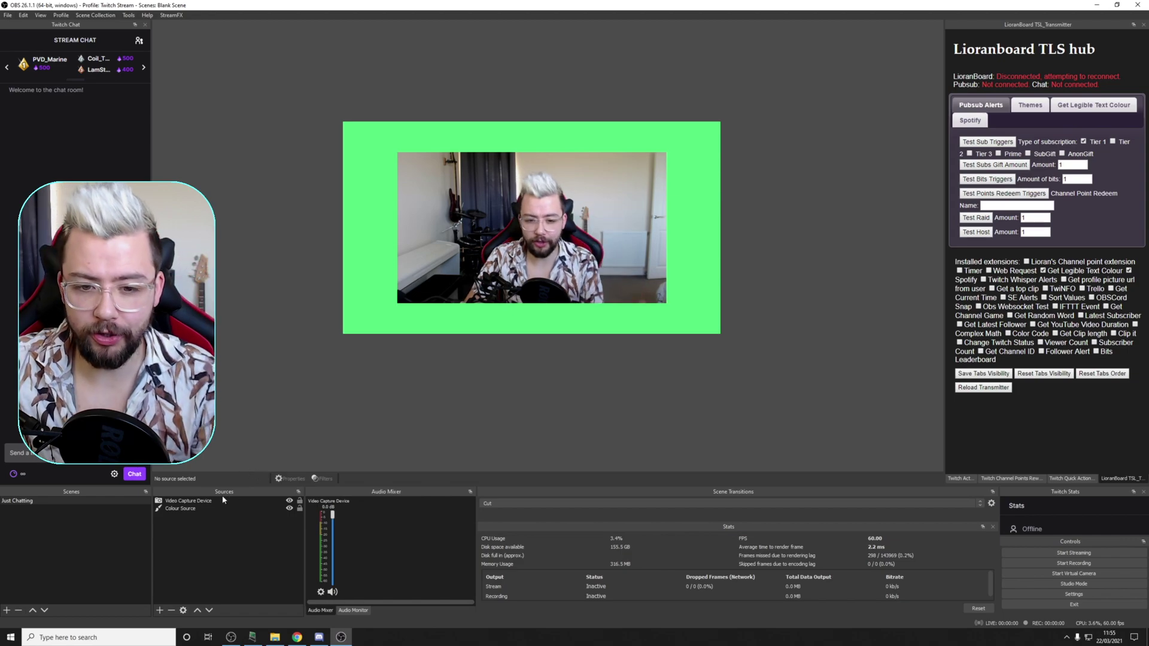
# Add a Crop/Pad filter to the Video Capture Device
pyautogui.rightClick(219, 499)
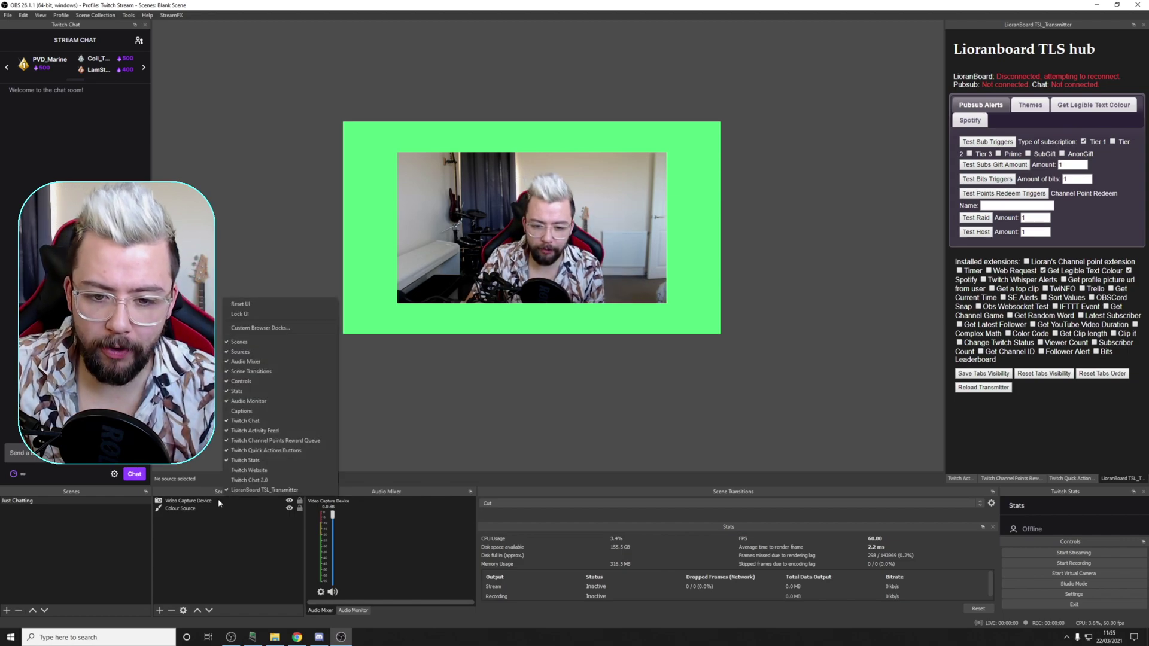
pyautogui.click(206, 500)
pyautogui.rightClick(198, 500)
pyautogui.click(211, 486)
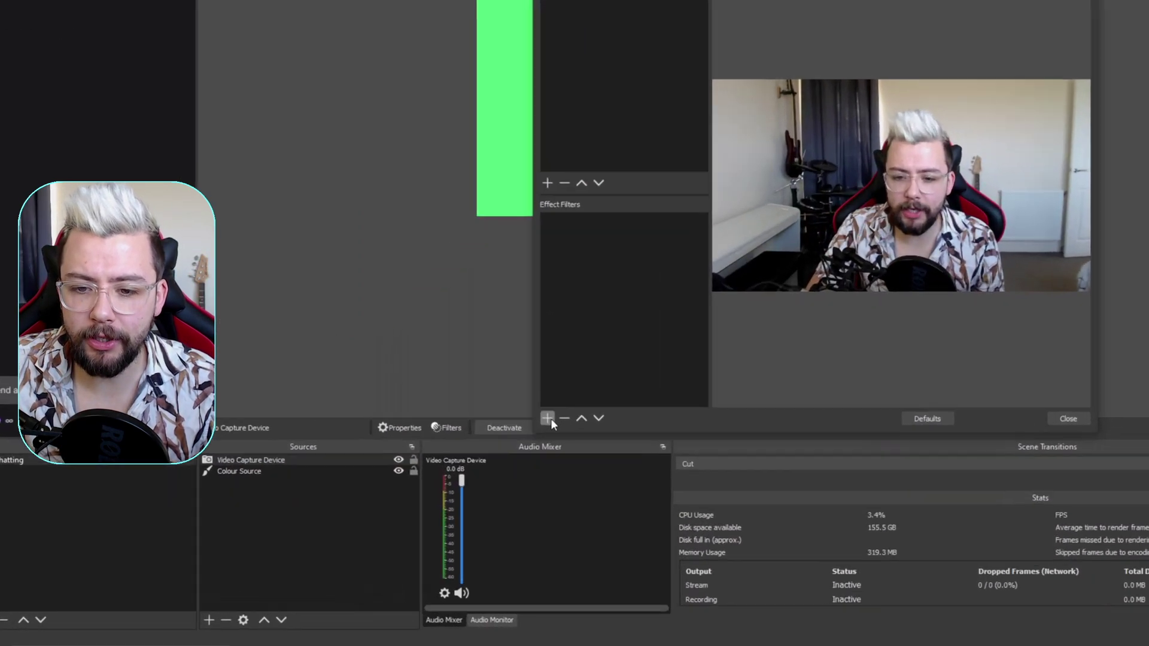
pyautogui.click(392, 472)
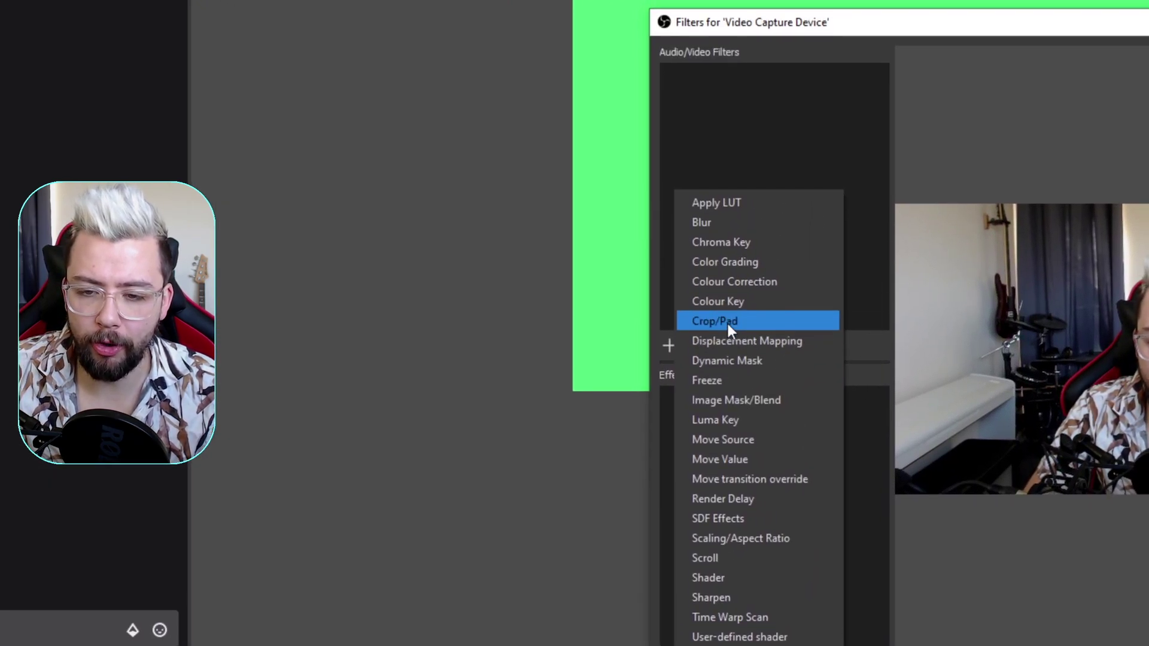
pyautogui.click(727, 315)
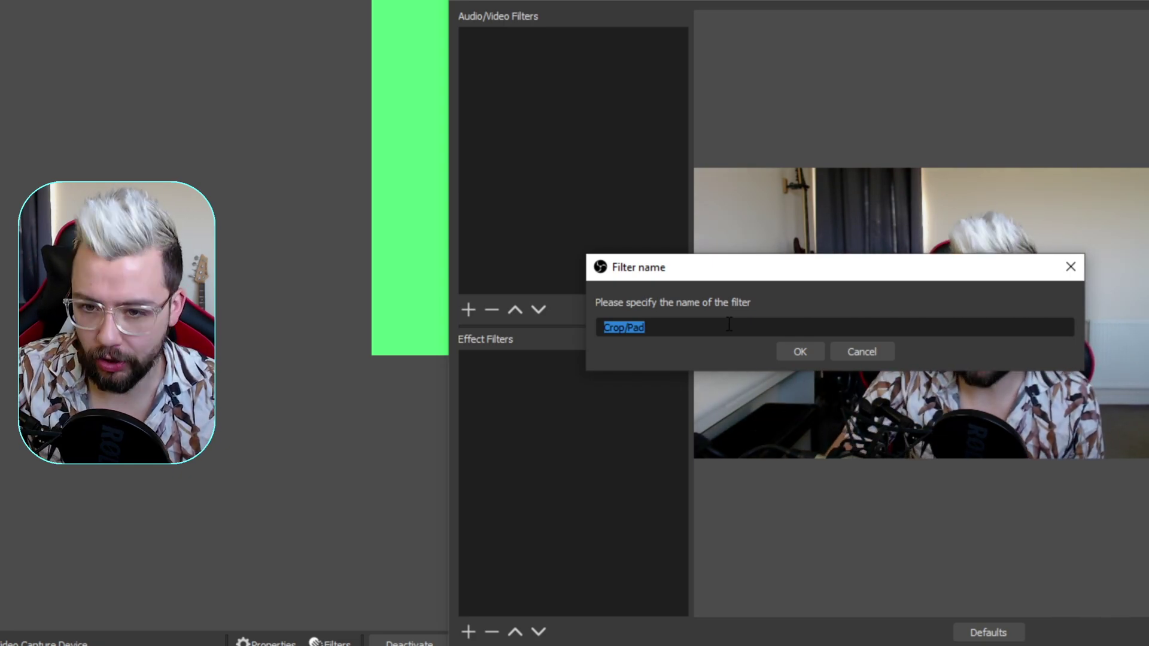
pyautogui.click(729, 326)
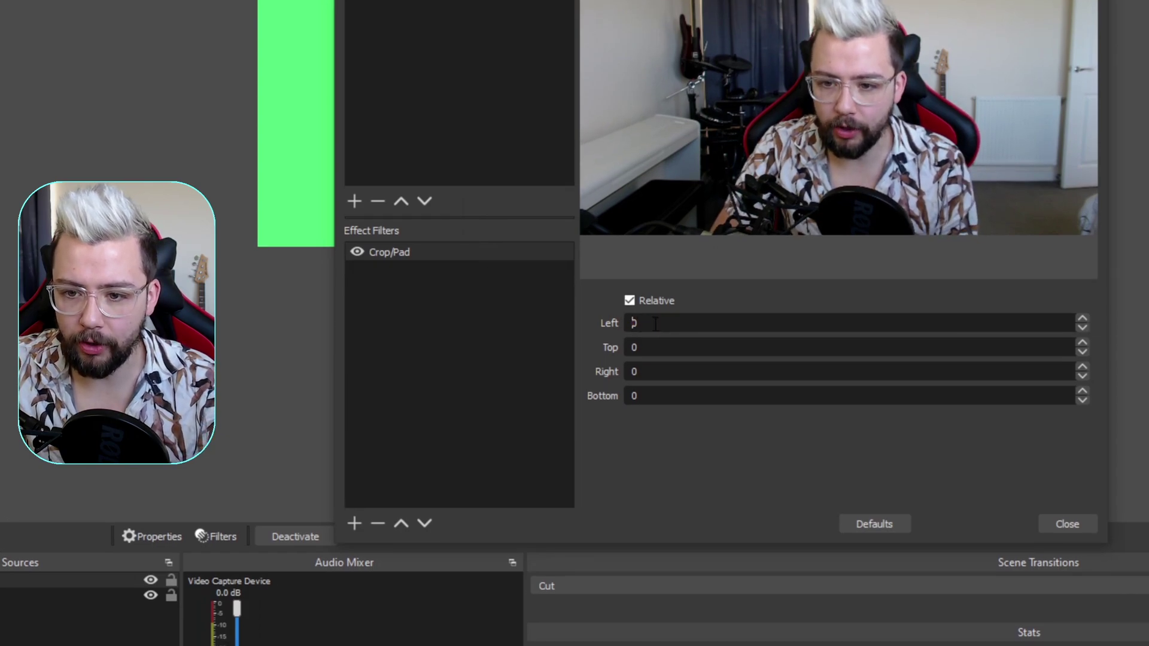
# Set the Crop/Pad Left, Top, Right and Bottom values to -100
pyautogui.doubleClick(630, 325)
pyautogui.write('1000')
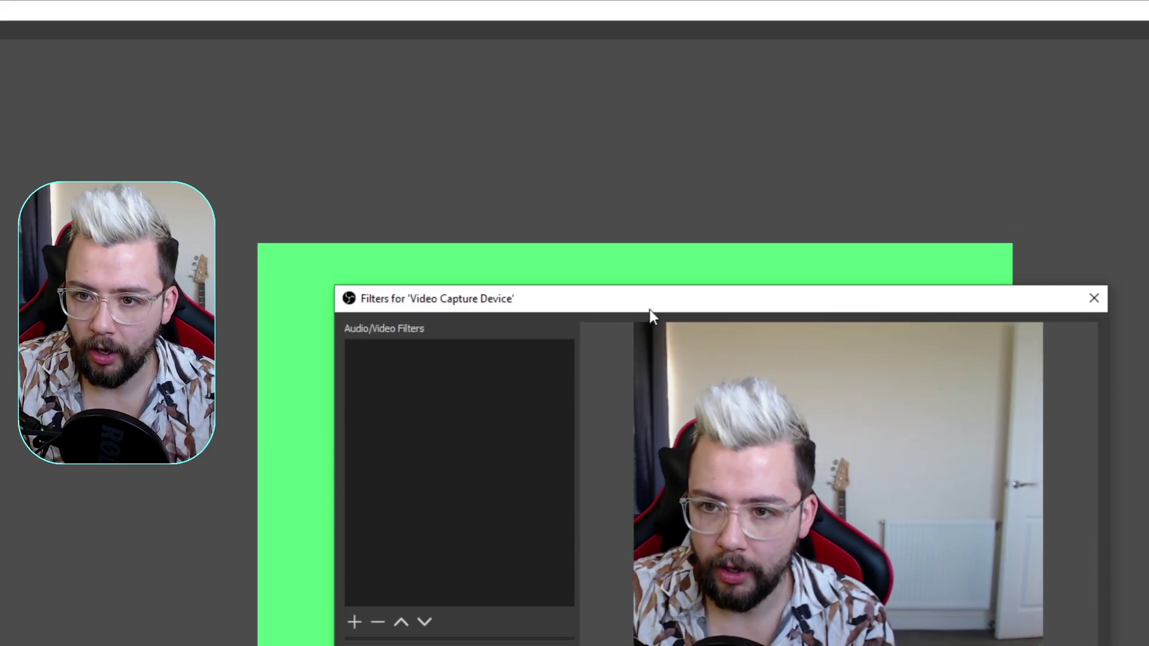
pyautogui.moveTo(649, 310)
pyautogui.mouseDown()
pyautogui.moveTo(658, 345)
pyautogui.moveTo(666, 318)
pyautogui.moveTo(636, 312)
pyautogui.mouseUp()
pyautogui.press('BackSpace')
pyautogui.press('BackSpace')
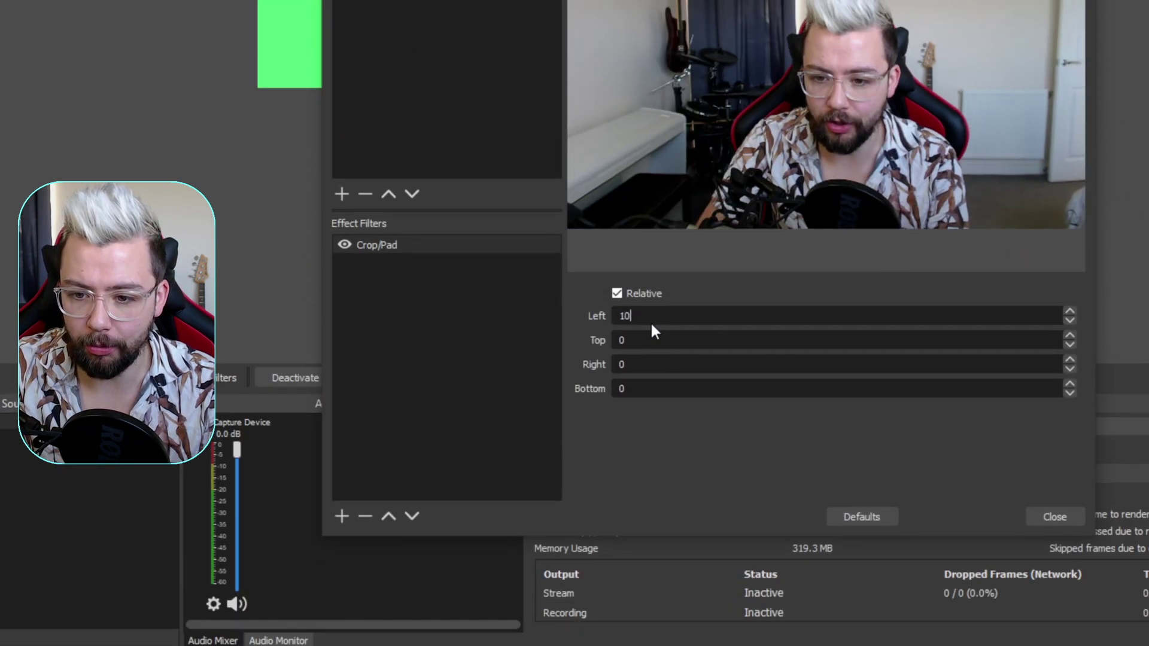
pyautogui.write('-100')
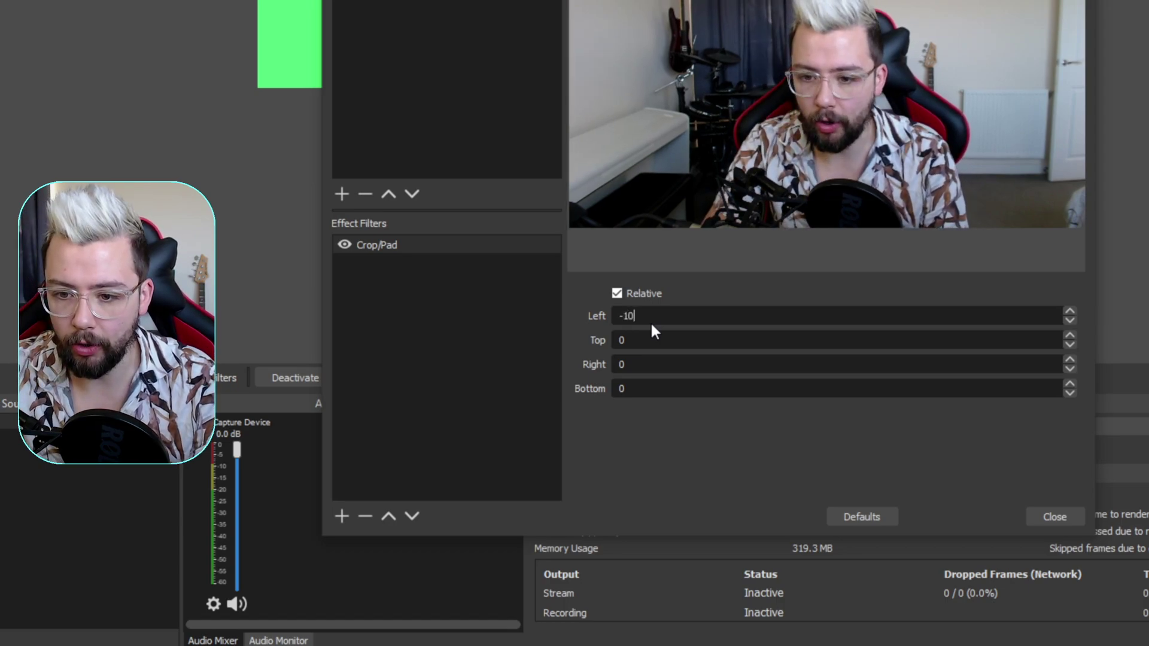
pyautogui.press('Tab')
pyautogui.write('-100')
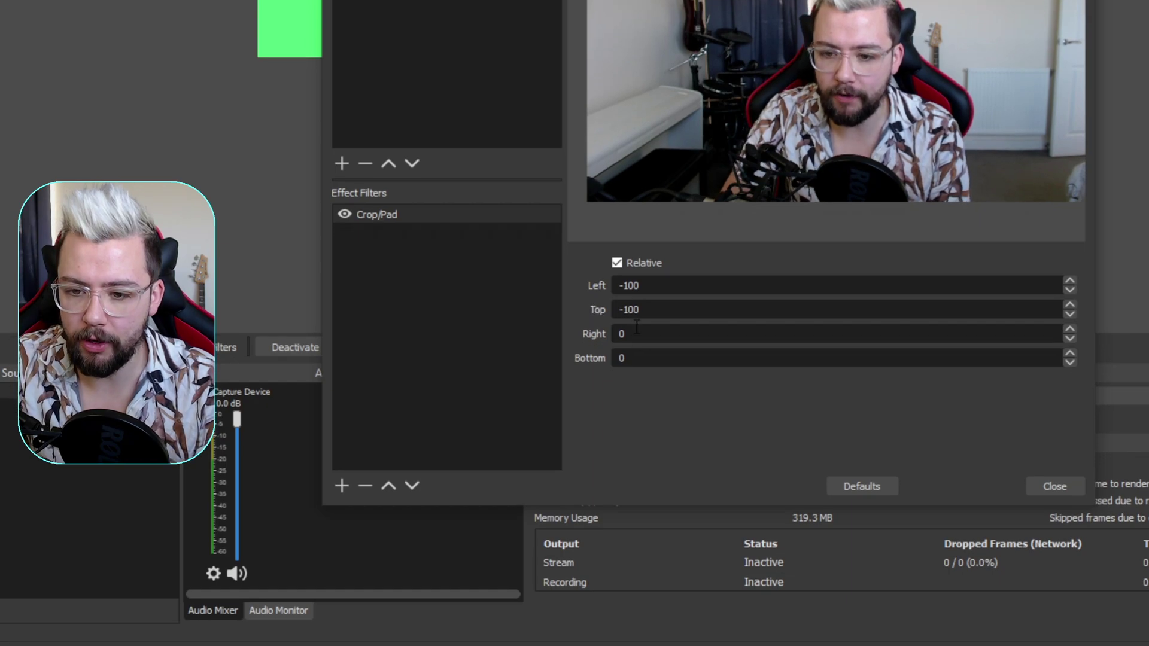
pyautogui.press('Tab')
pyautogui.write('-100')
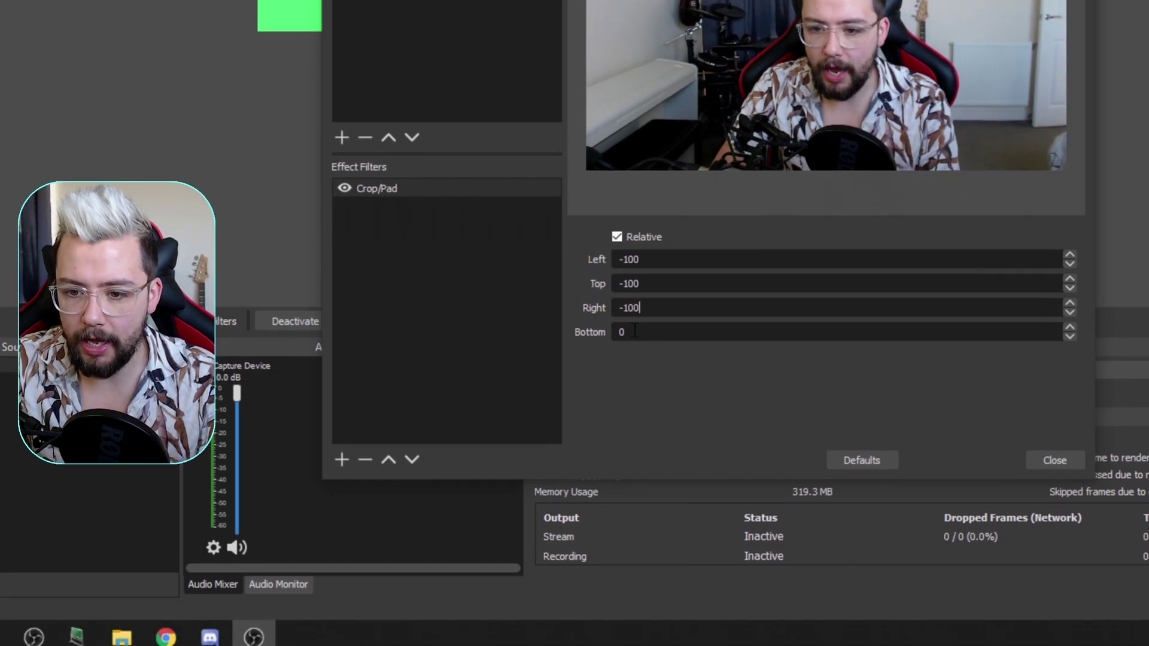
pyautogui.press('Tab')
pyautogui.write('-100')
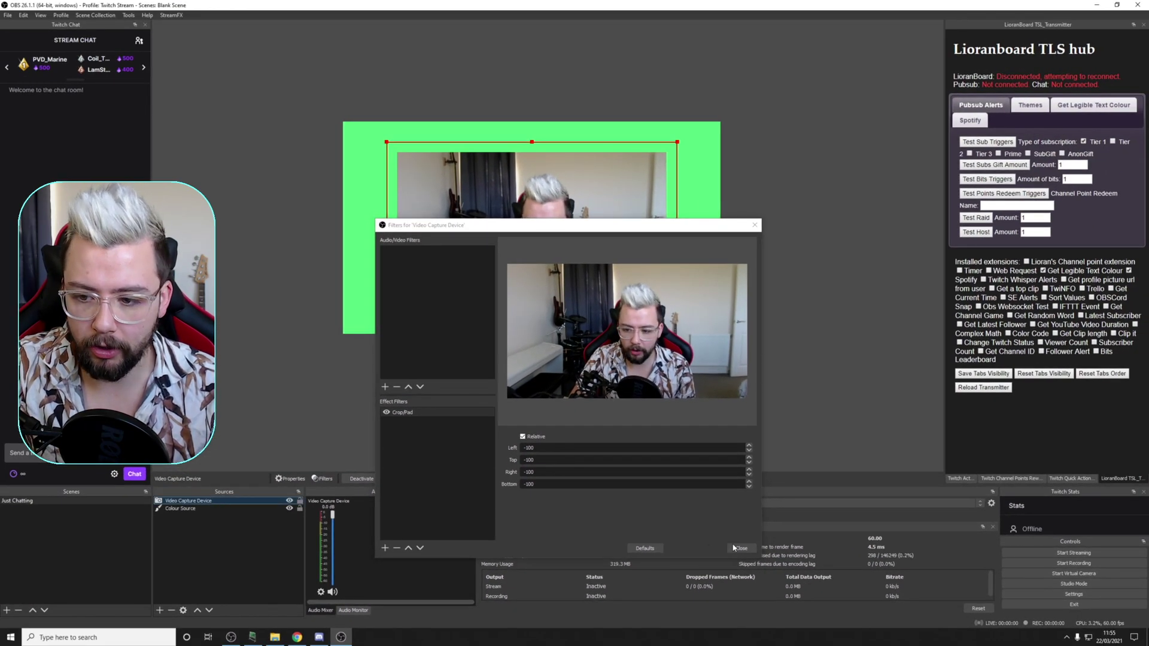
# Close the filters and check the webcam's Edit Transform size of 1476 × 877
pyautogui.click(740, 548)
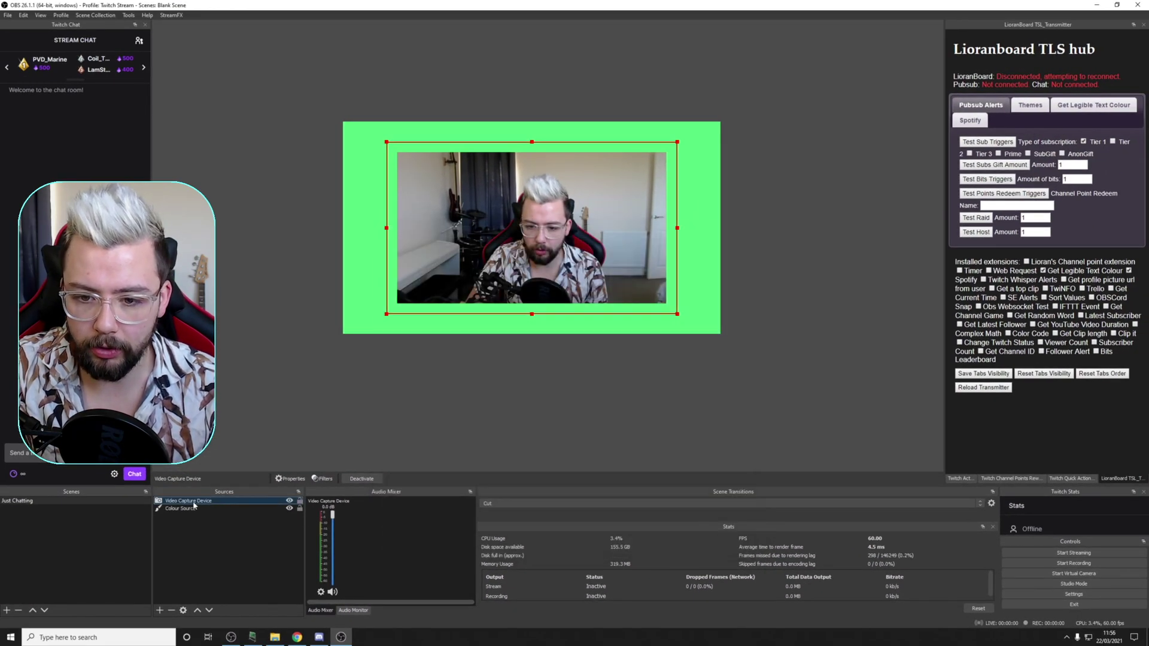
pyautogui.hotkey('ctrl', 'e')
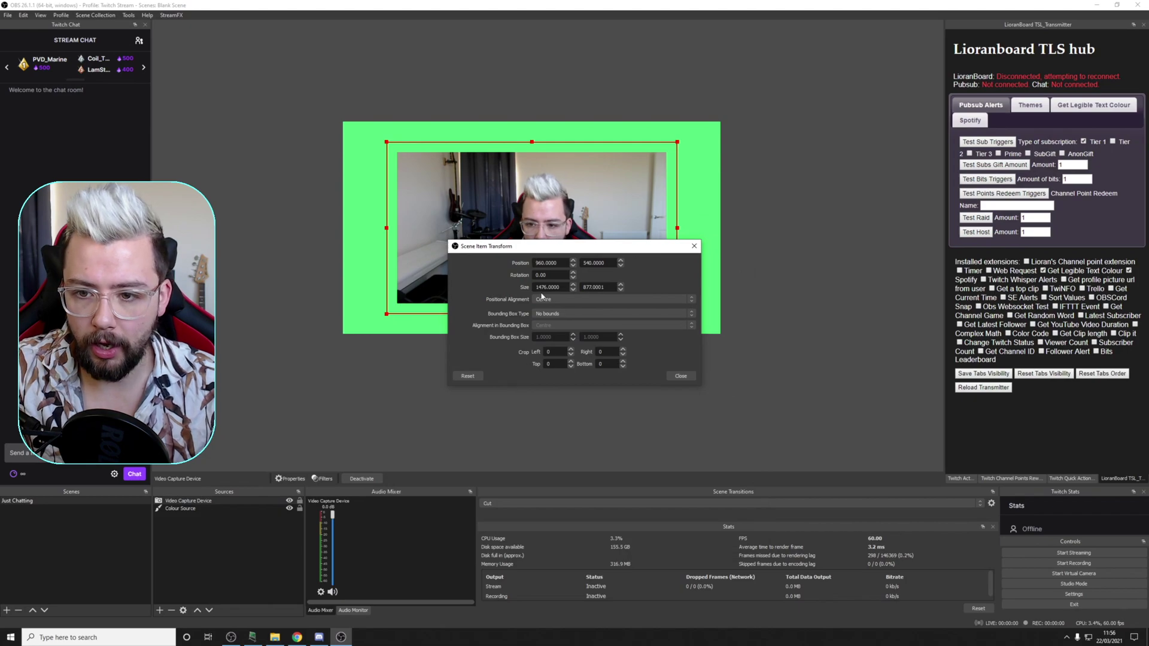
pyautogui.moveTo(496, 246); pyautogui.dragTo(504, 354)
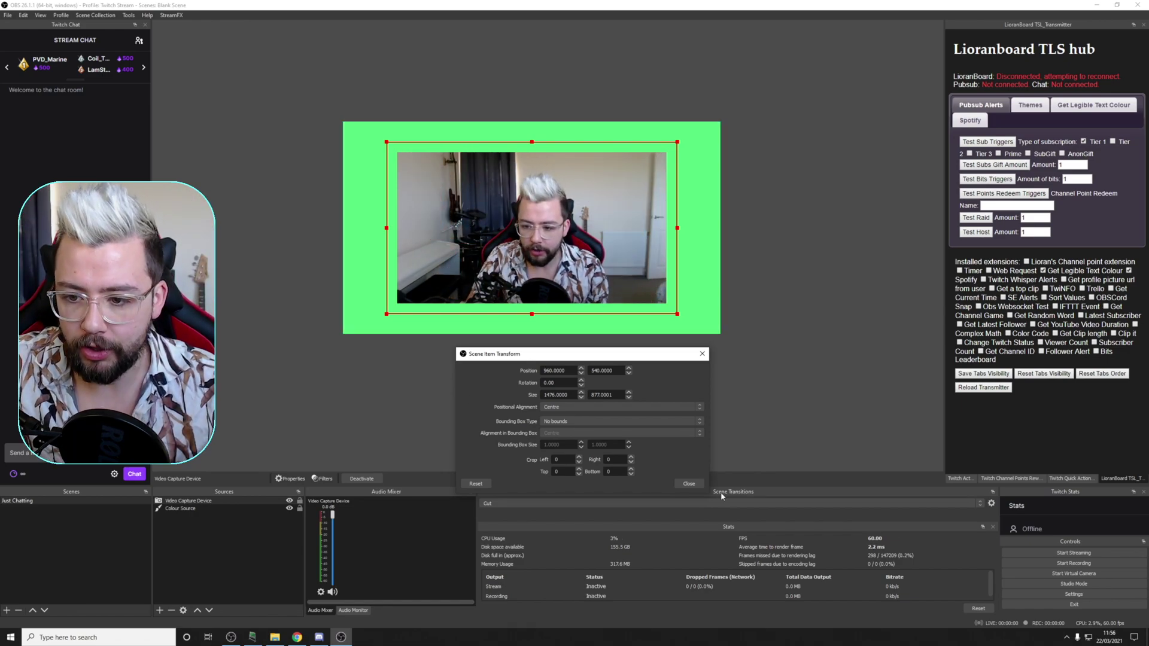
pyautogui.click(689, 483)
# Add an SDF Effects filter to the webcam and enable its Outer Shadow
pyautogui.rightClick(199, 502)
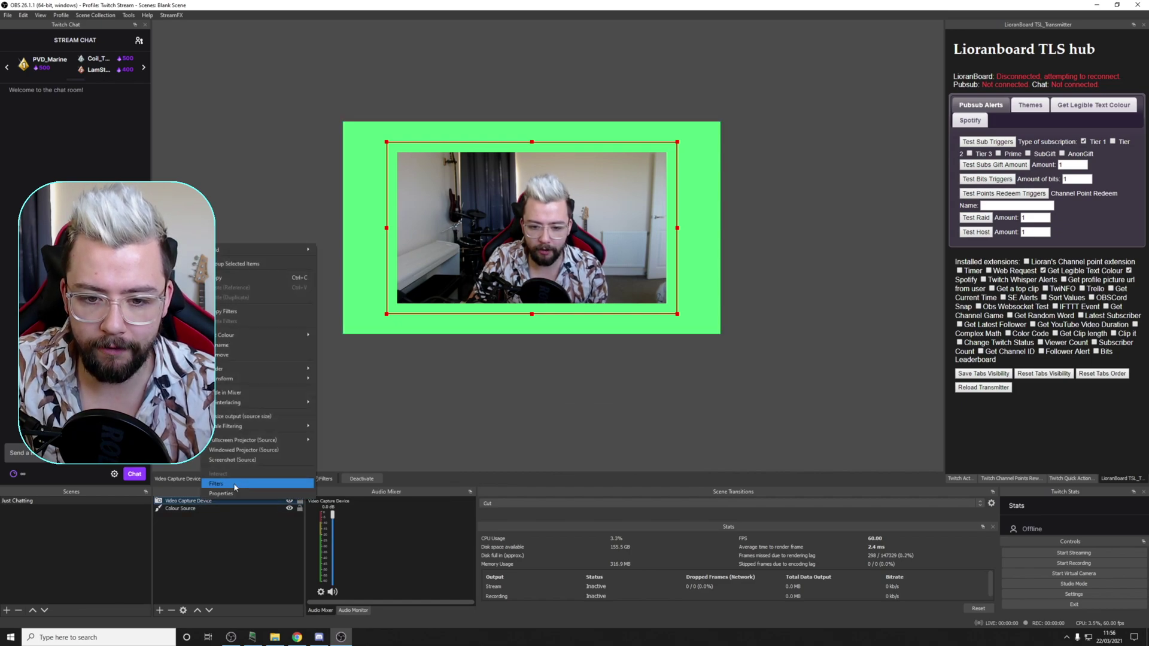
pyautogui.click(235, 485)
pyautogui.click(390, 471)
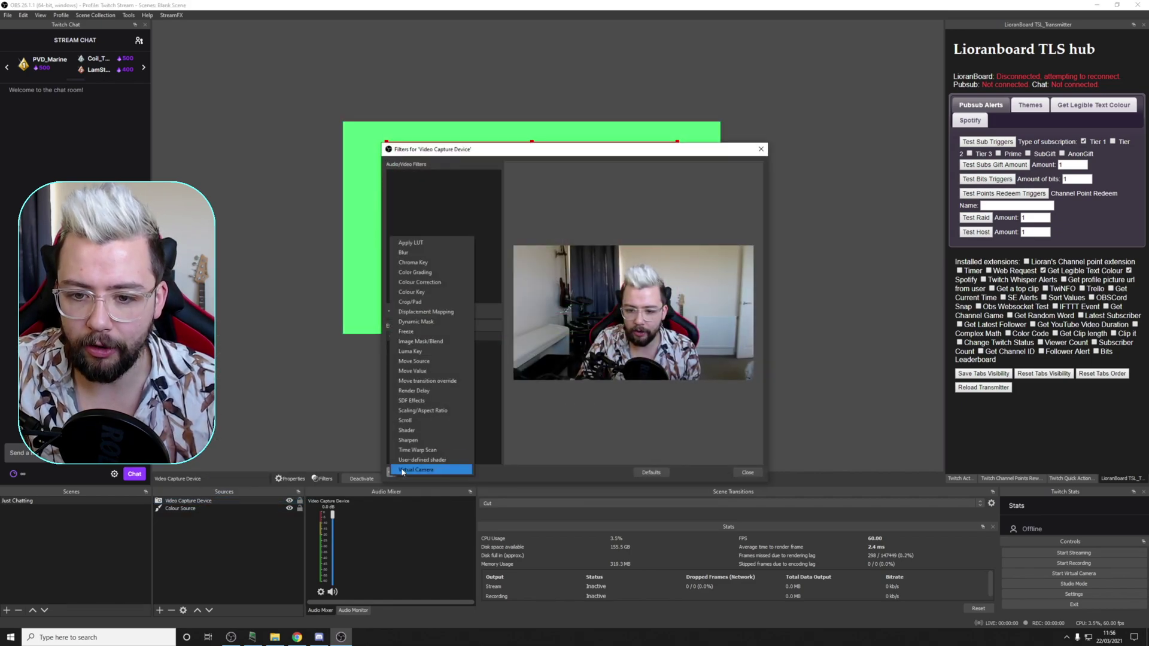
pyautogui.click(423, 401)
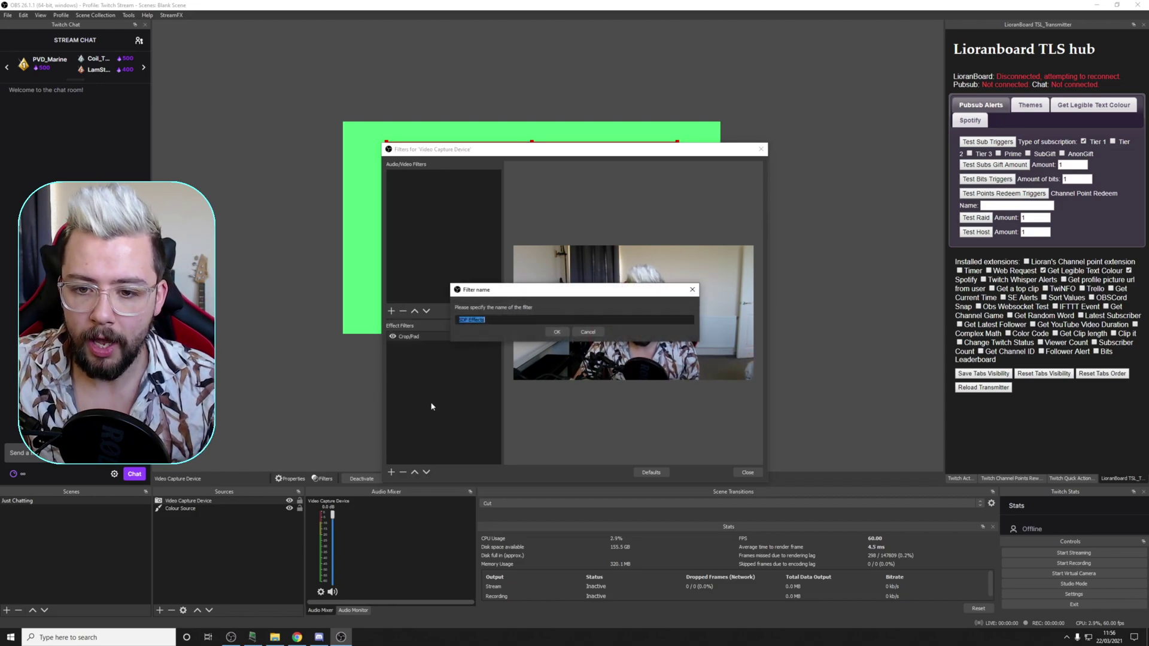
pyautogui.click(557, 333)
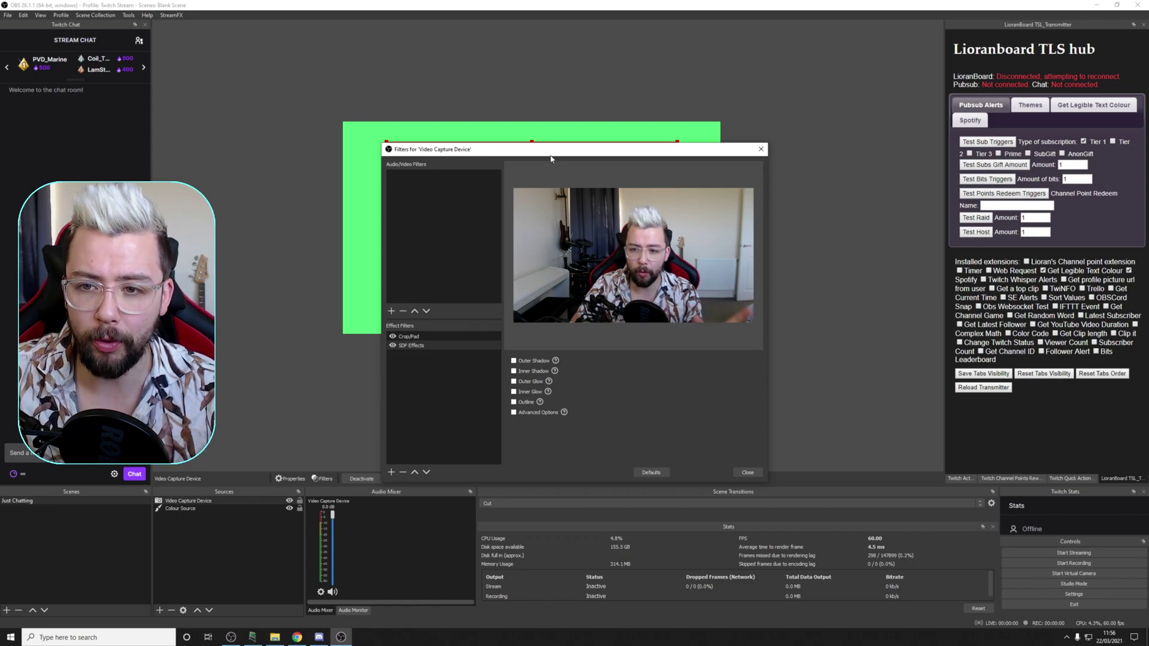
pyautogui.moveTo(550, 158); pyautogui.dragTo(869, 167)
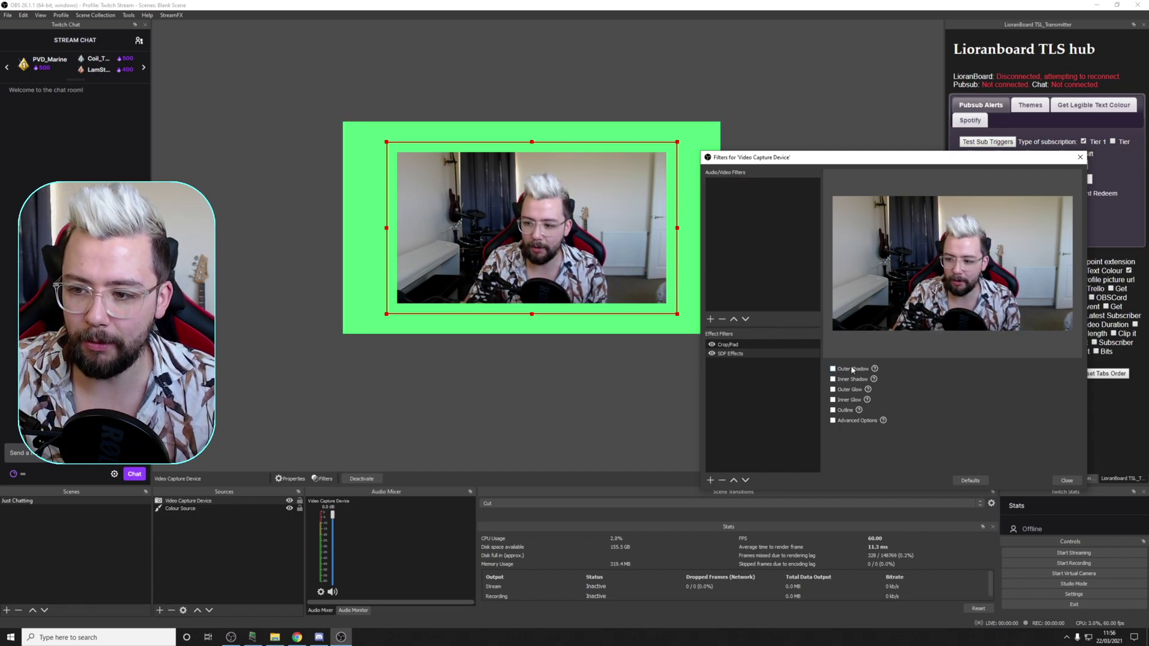
pyautogui.click(833, 369)
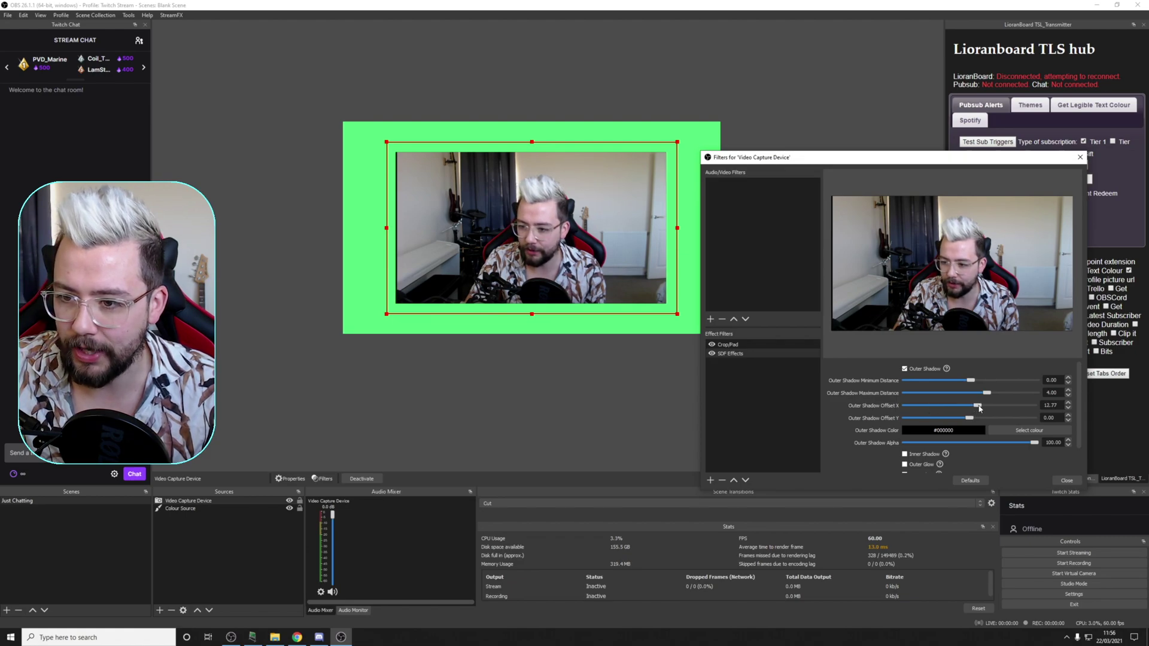
# Move the outer shadow to Offset X -32.62 and Y -30.50 and lower its alpha
pyautogui.moveTo(991, 408); pyautogui.dragTo(962, 410)
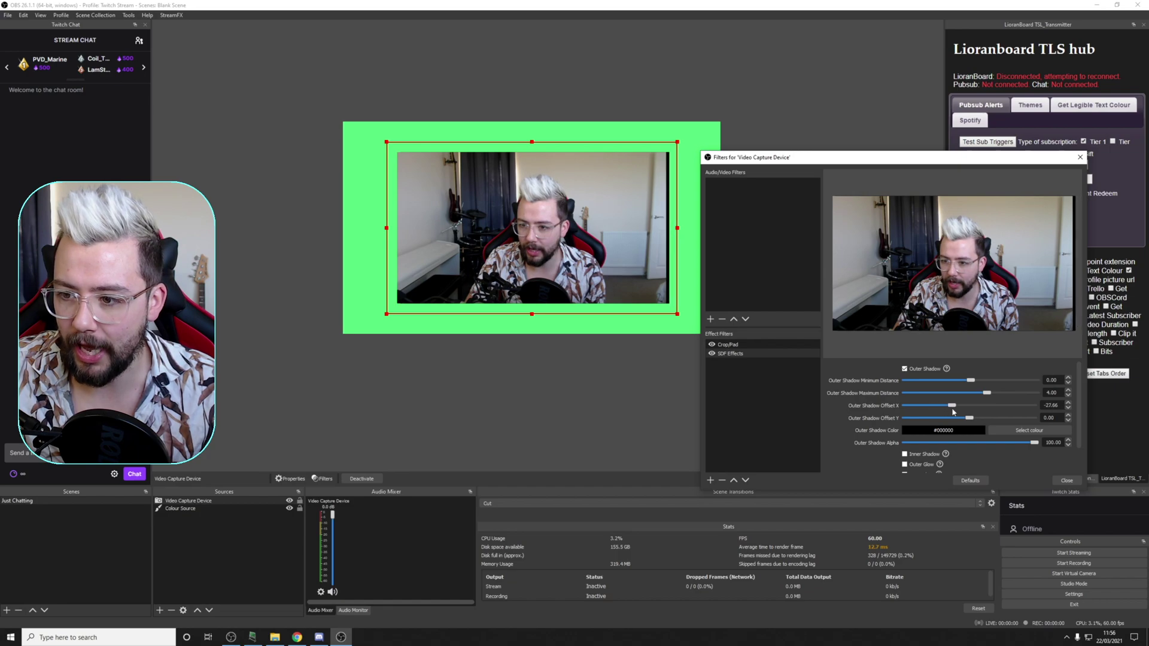
pyautogui.moveTo(937, 419)
pyautogui.mouseDown()
pyautogui.moveTo(974, 417)
pyautogui.moveTo(957, 422)
pyautogui.mouseUp()
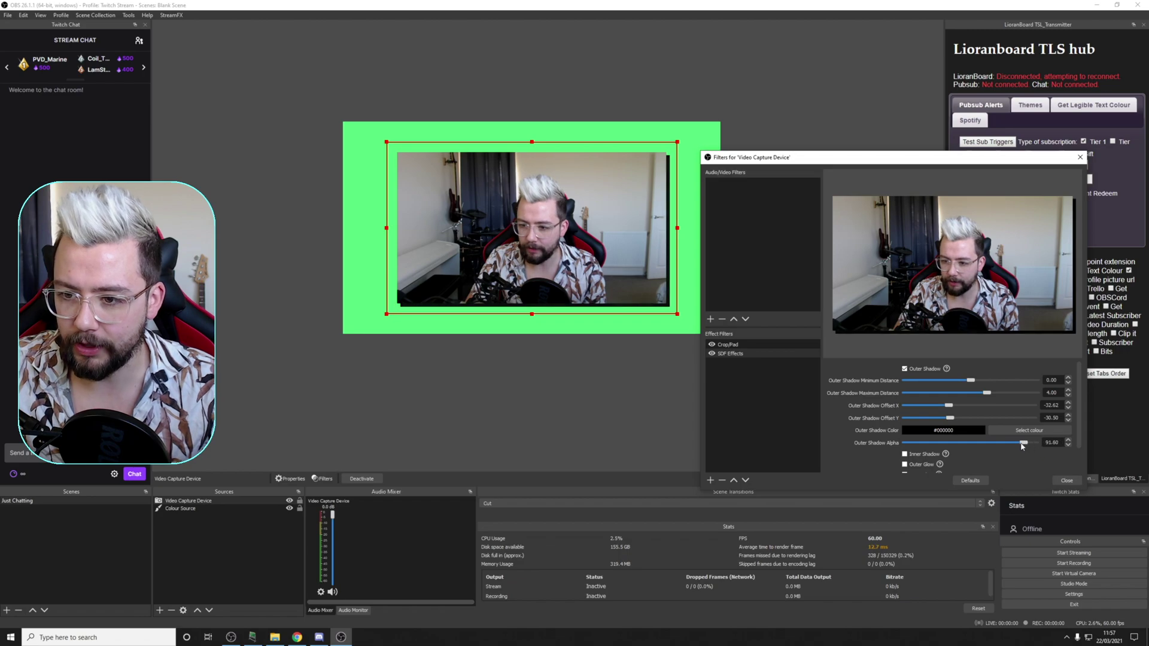
pyautogui.moveTo(1021, 445); pyautogui.dragTo(1056, 448)
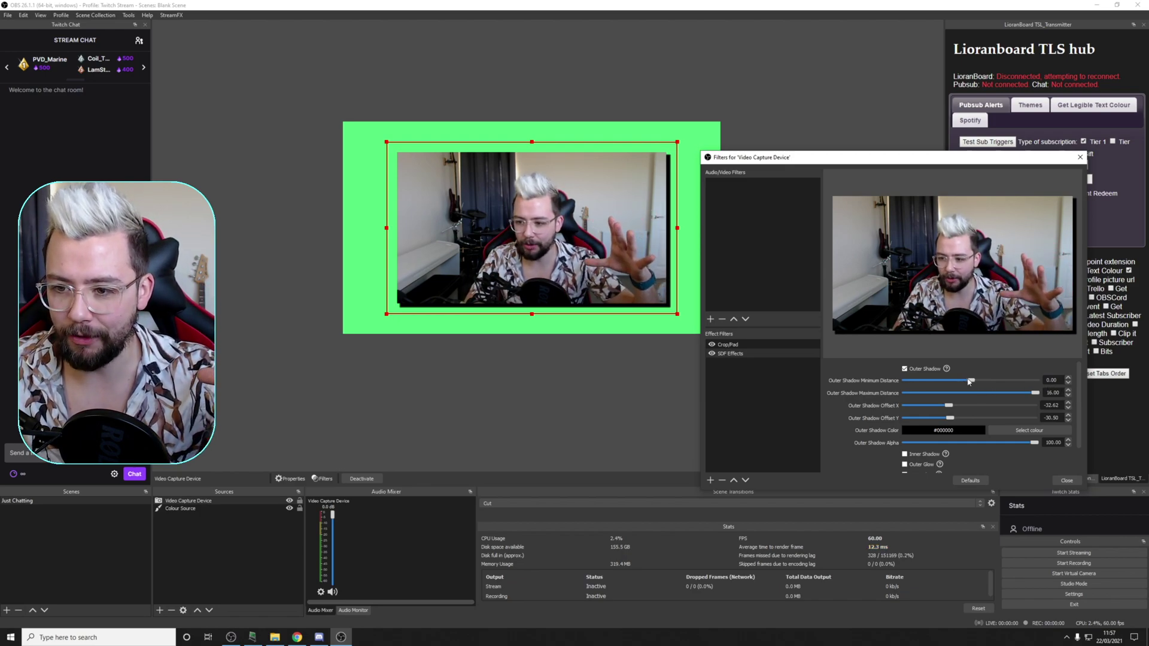
# Set the outer shadow's minimum and maximum distance to 0
pyautogui.moveTo(971, 381); pyautogui.dragTo(867, 380)
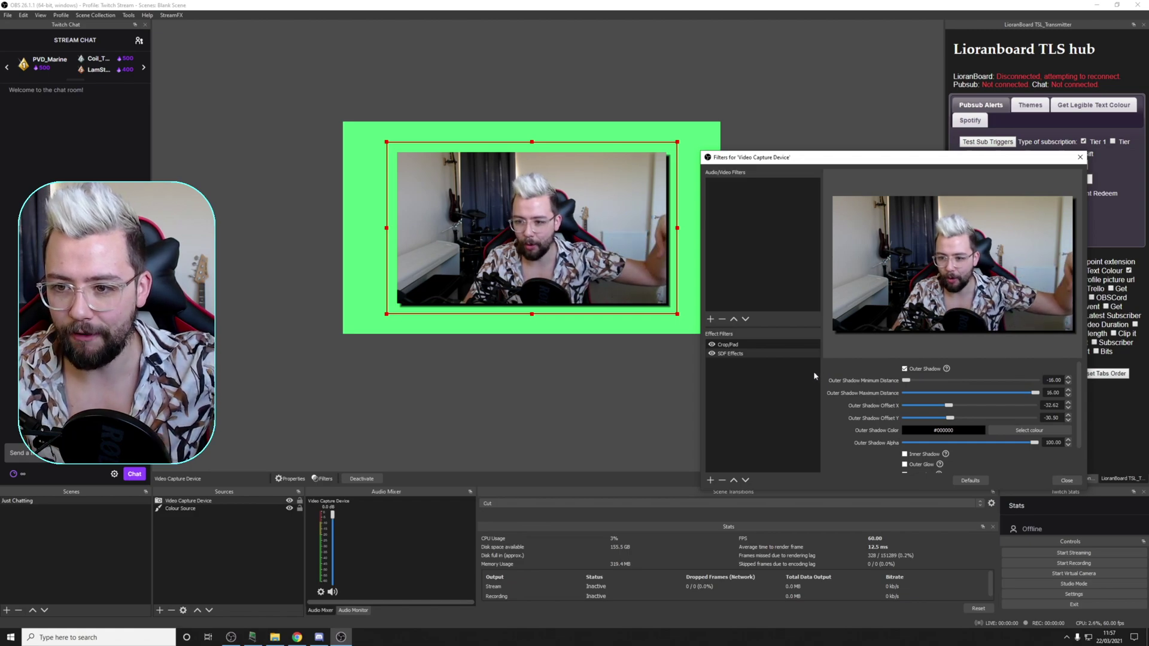
pyautogui.moveTo(906, 380); pyautogui.dragTo(1009, 386)
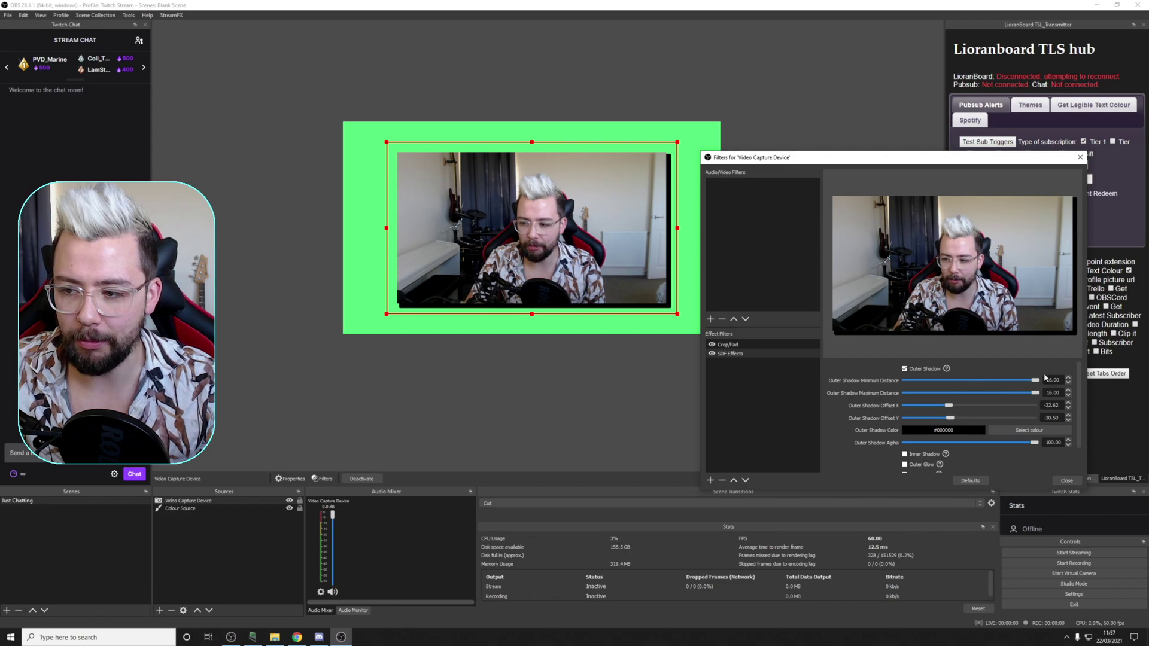
pyautogui.moveTo(995, 381); pyautogui.dragTo(963, 381)
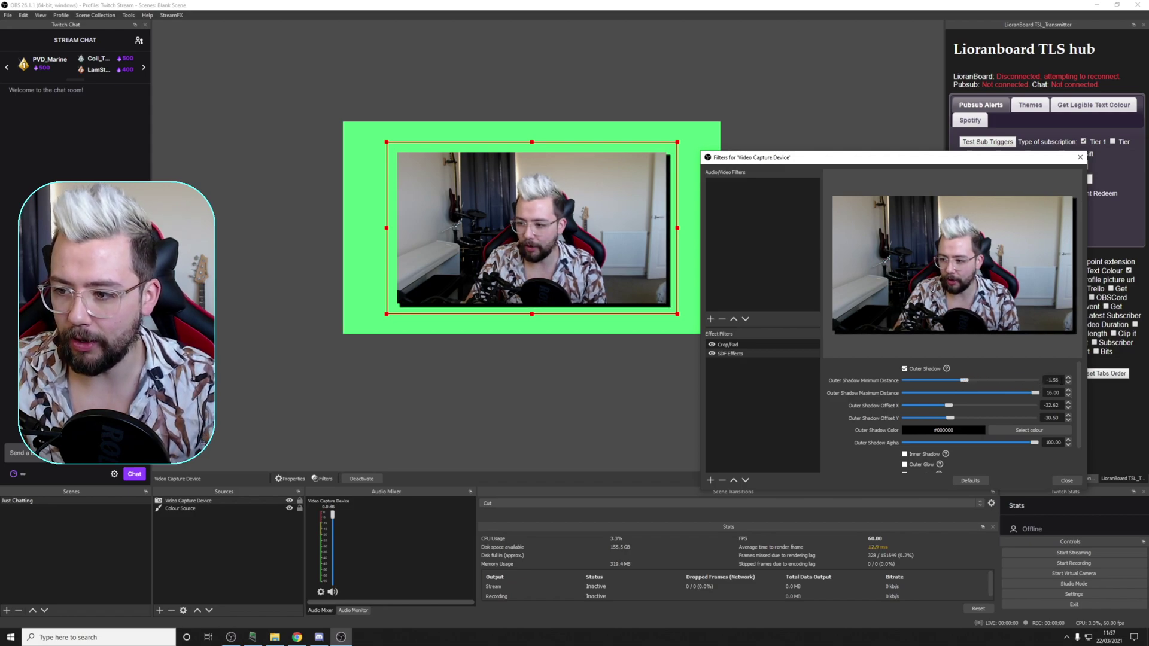
pyautogui.doubleClick(1051, 380)
pyautogui.write('0')
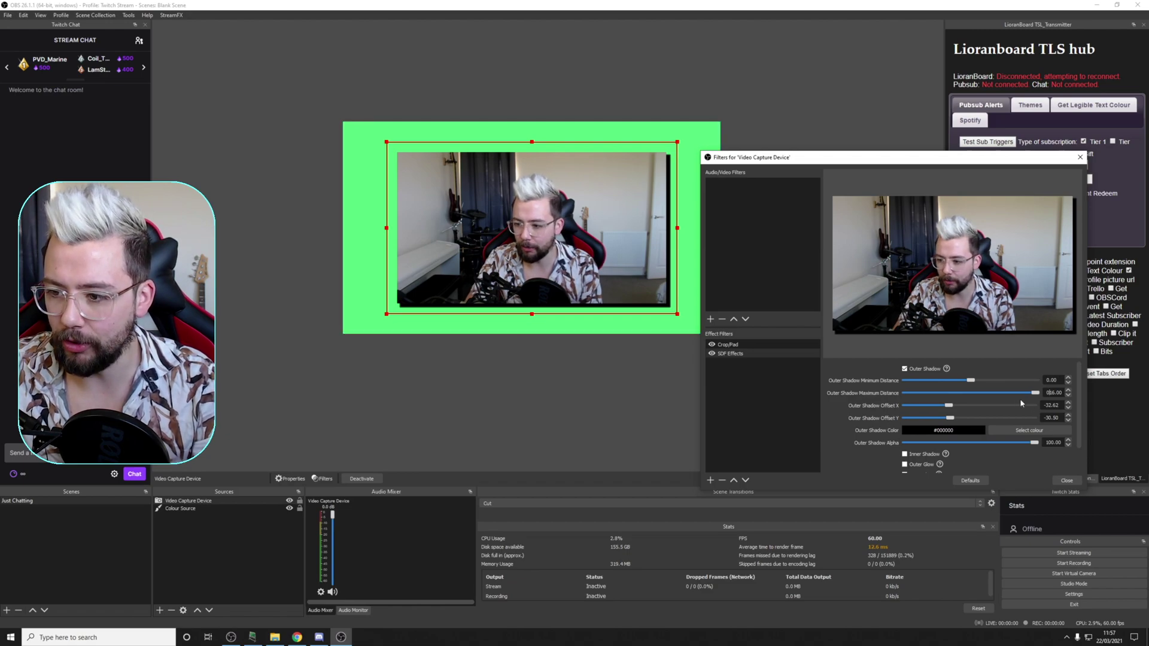
pyautogui.press('Delete')
pyautogui.press('Delete')
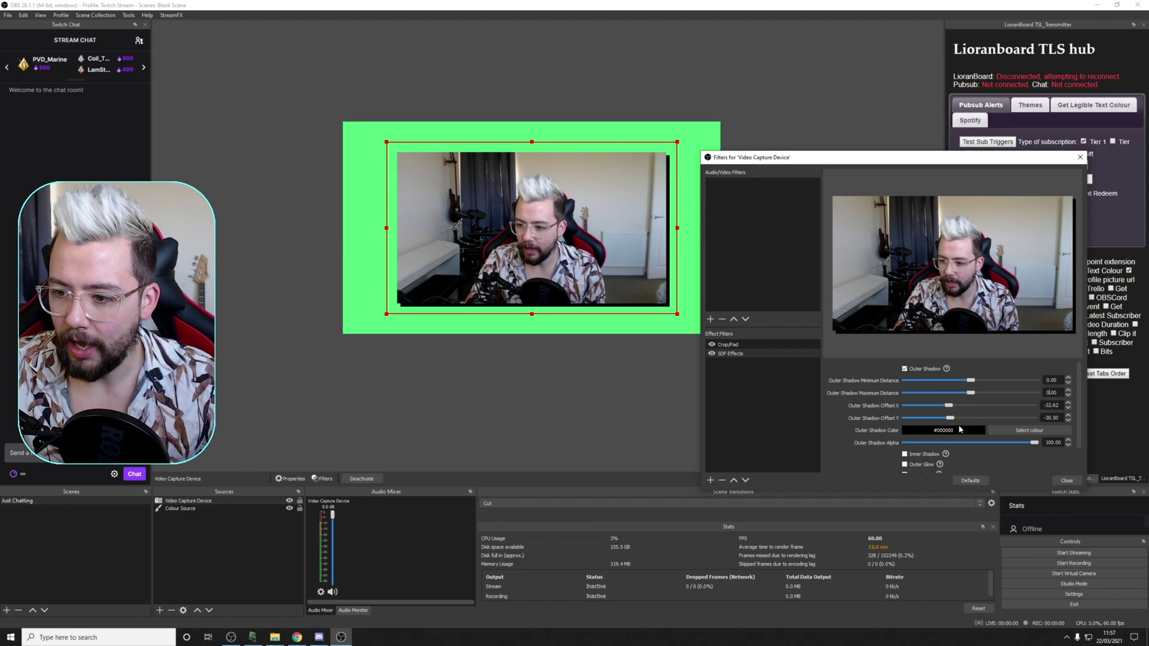
# Make the outer shadow white at alpha 0, then bring up the webcam's filters again
pyautogui.click(1029, 430)
pyautogui.click(875, 312)
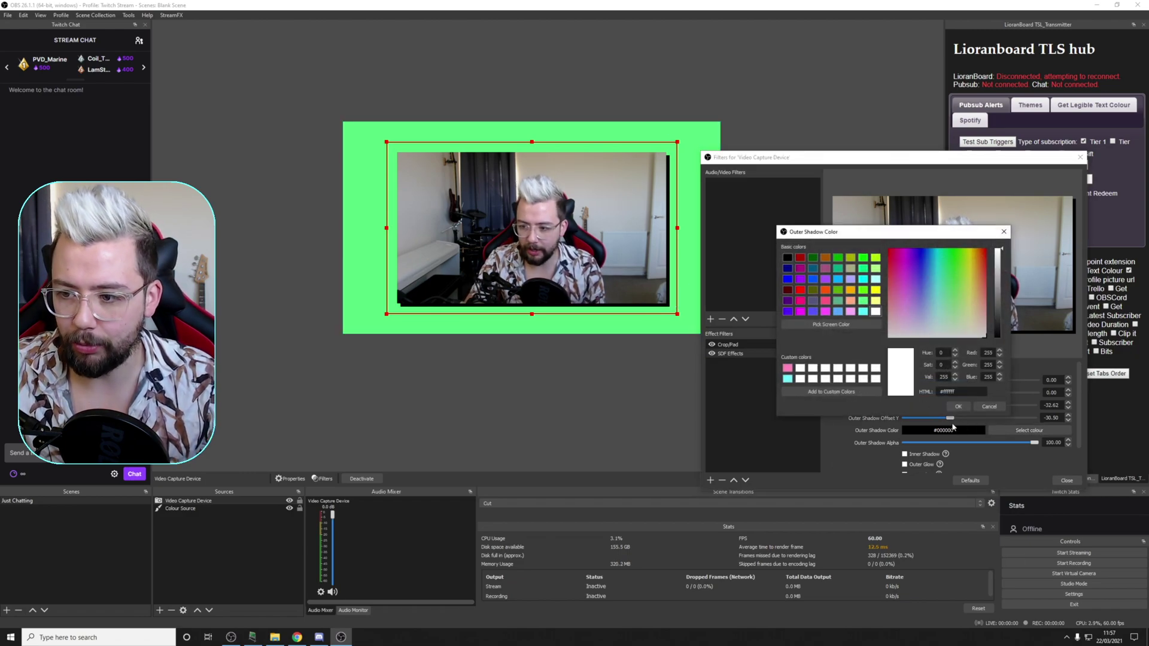
pyautogui.click(958, 406)
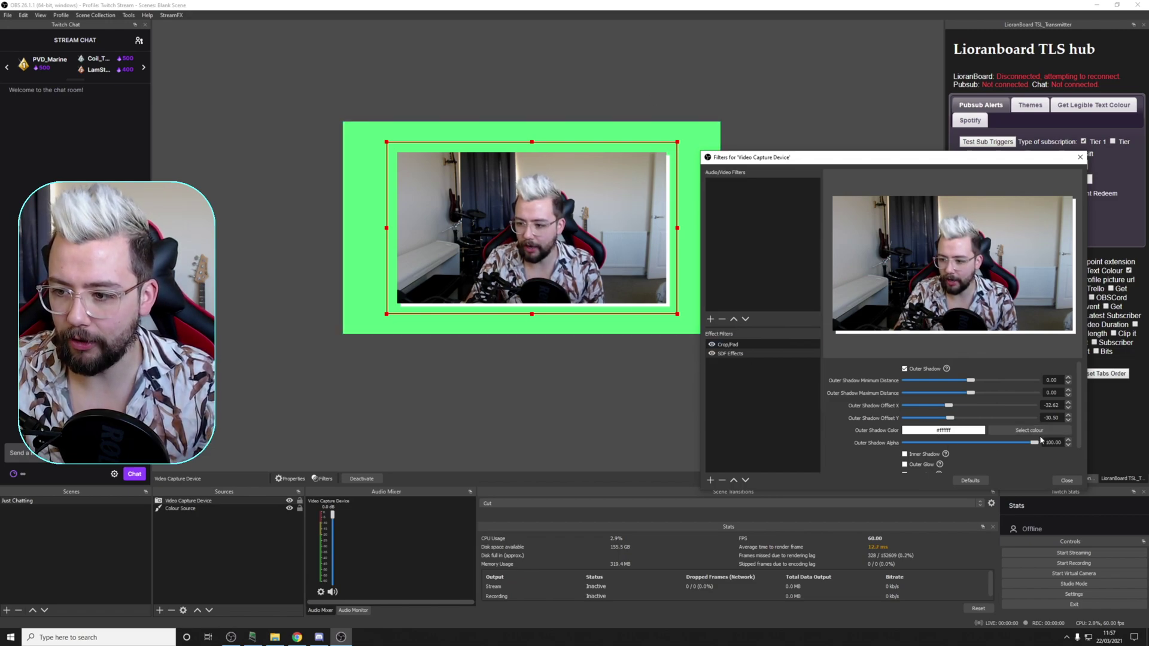
pyautogui.moveTo(1039, 441)
pyautogui.mouseDown()
pyautogui.moveTo(903, 443)
pyautogui.moveTo(1052, 442)
pyautogui.mouseUp()
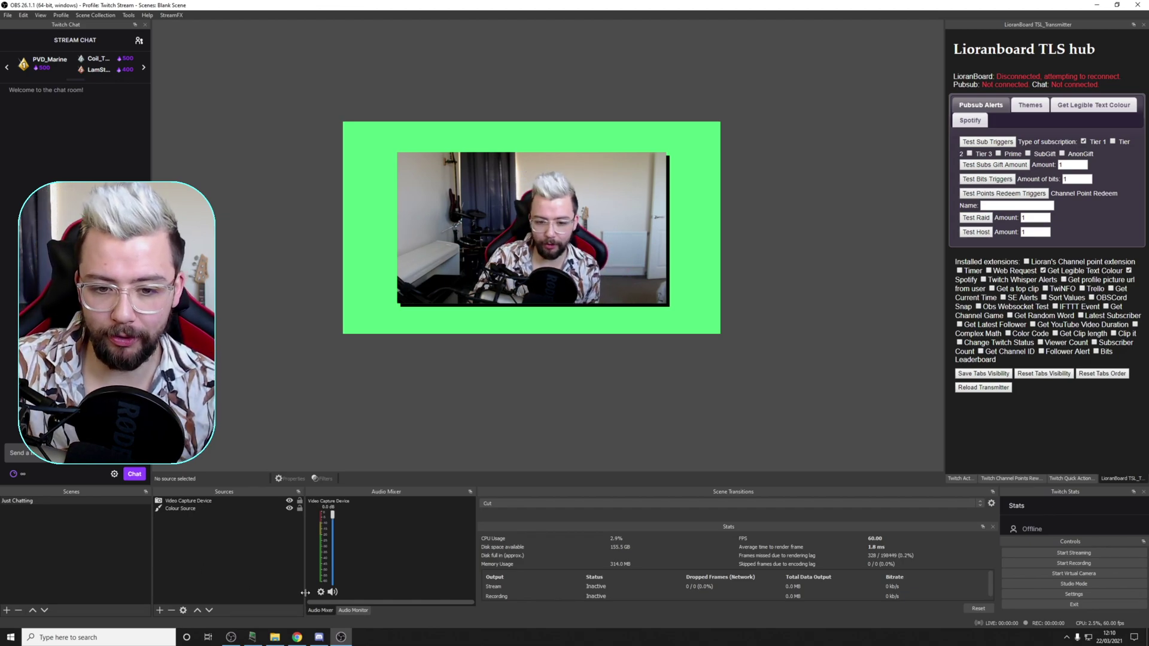
pyautogui.rightClick(202, 503)
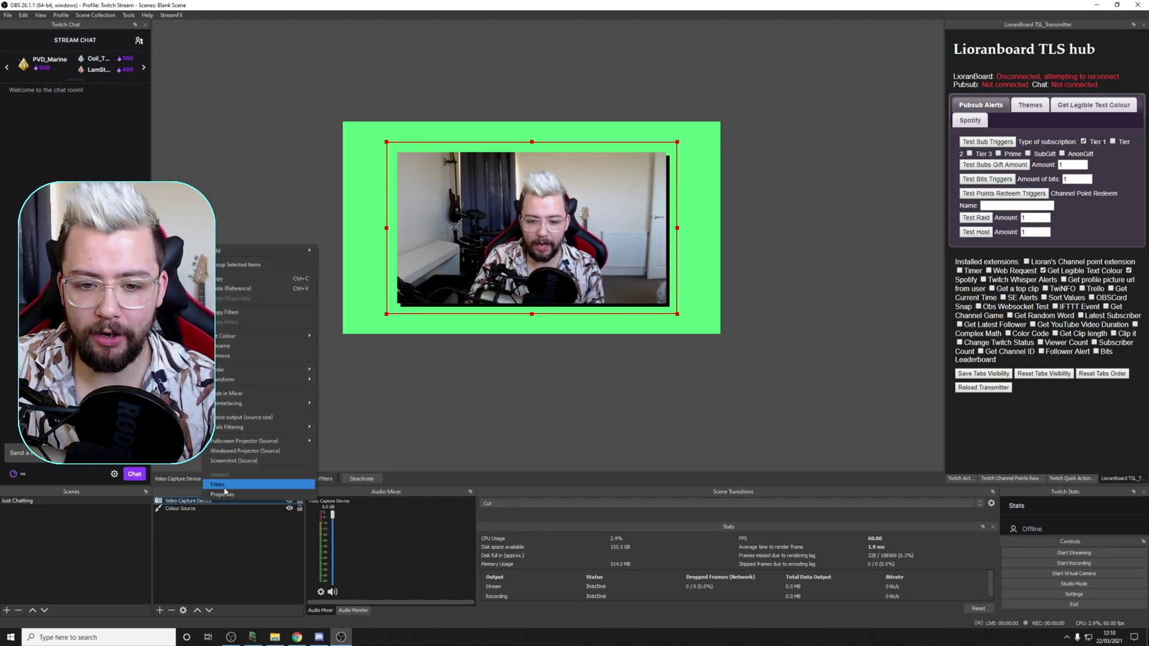
pyautogui.click(226, 486)
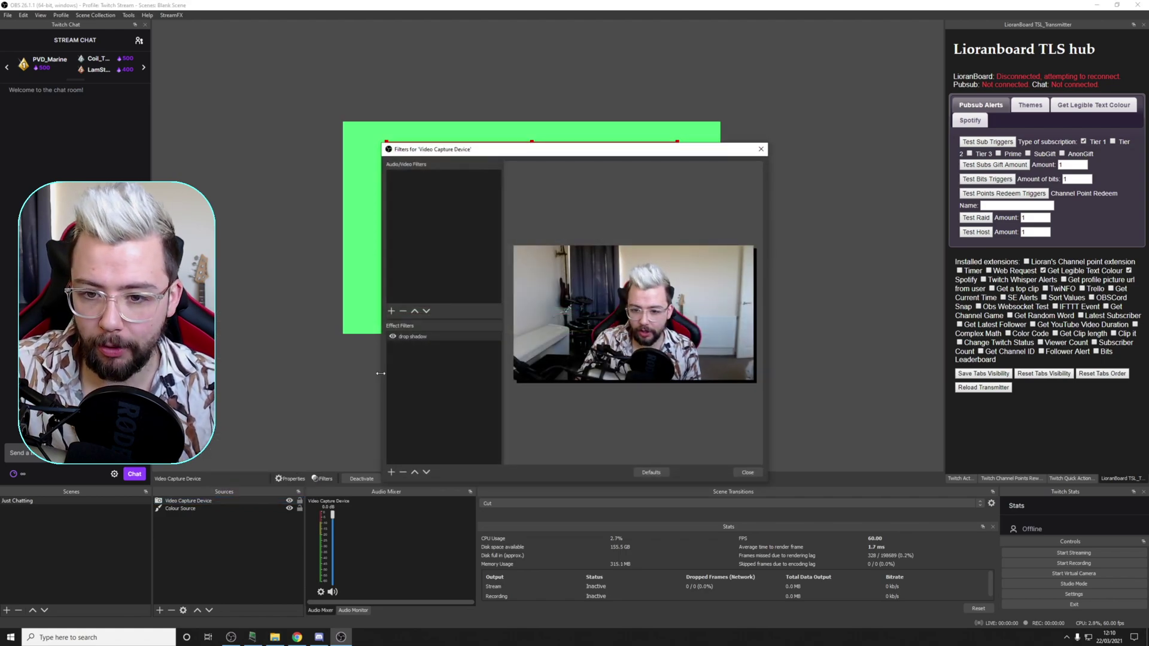
# Add a user-defined shader filter named 'rounded corner' to the camera
pyautogui.click(391, 472)
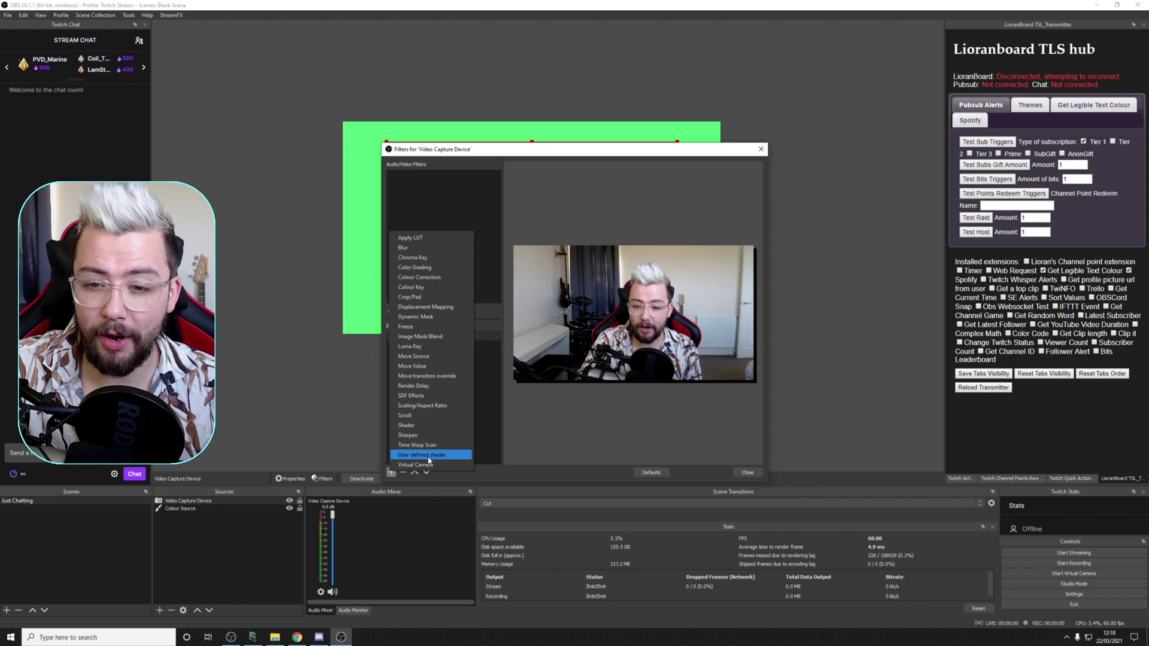
pyautogui.click(428, 456)
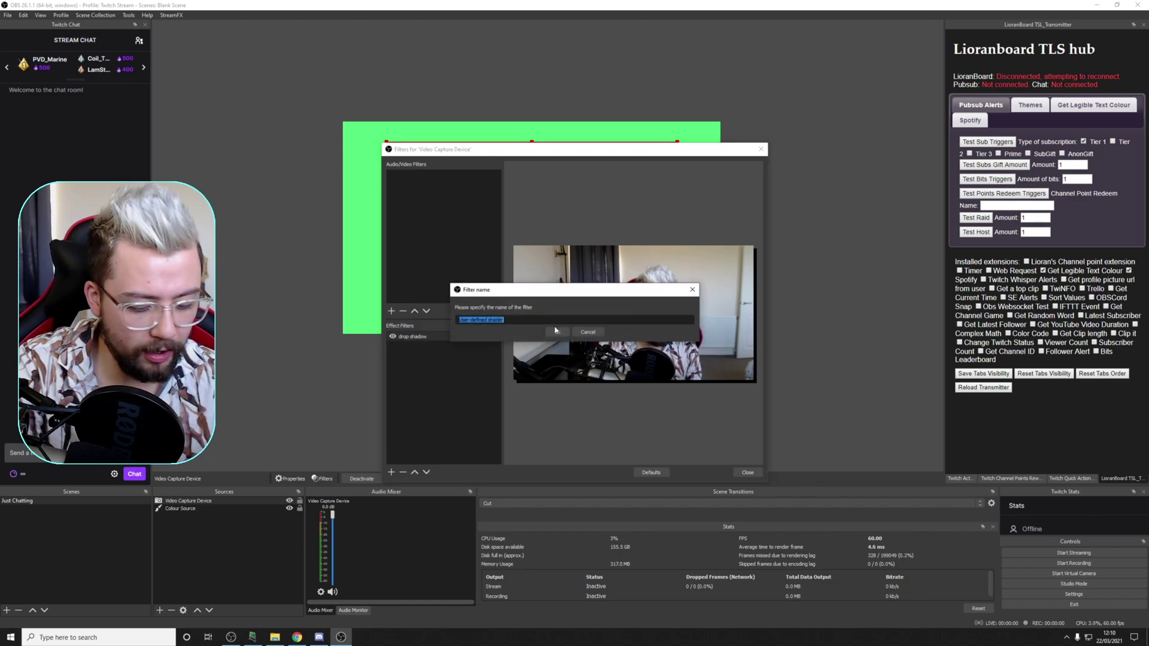
pyautogui.write('rounded co')
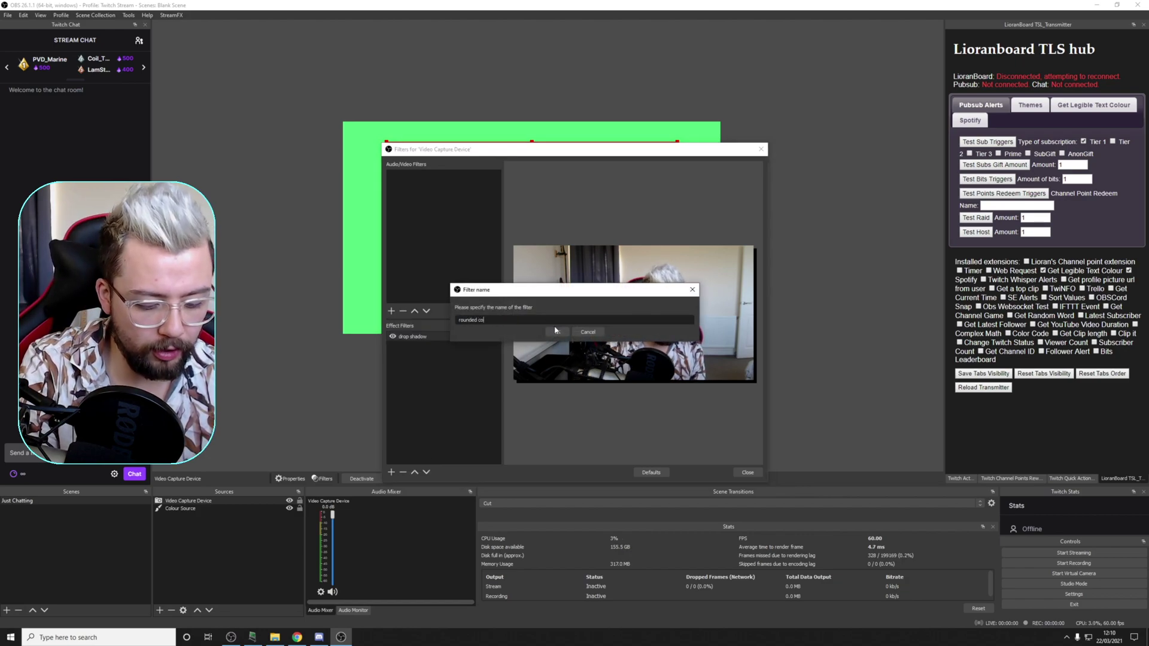
pyautogui.write('rner')
pyautogui.click(555, 331)
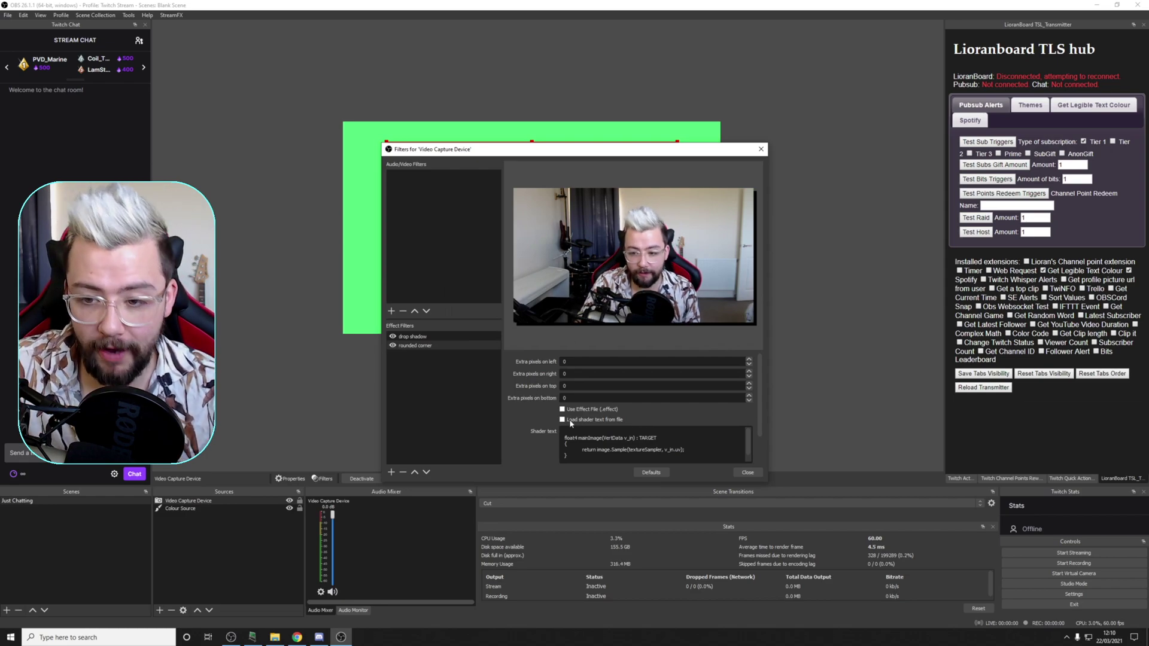
# Load the shader from rounded_stroke.shader and set the corner radius to 50
pyautogui.click(562, 419)
pyautogui.click(736, 430)
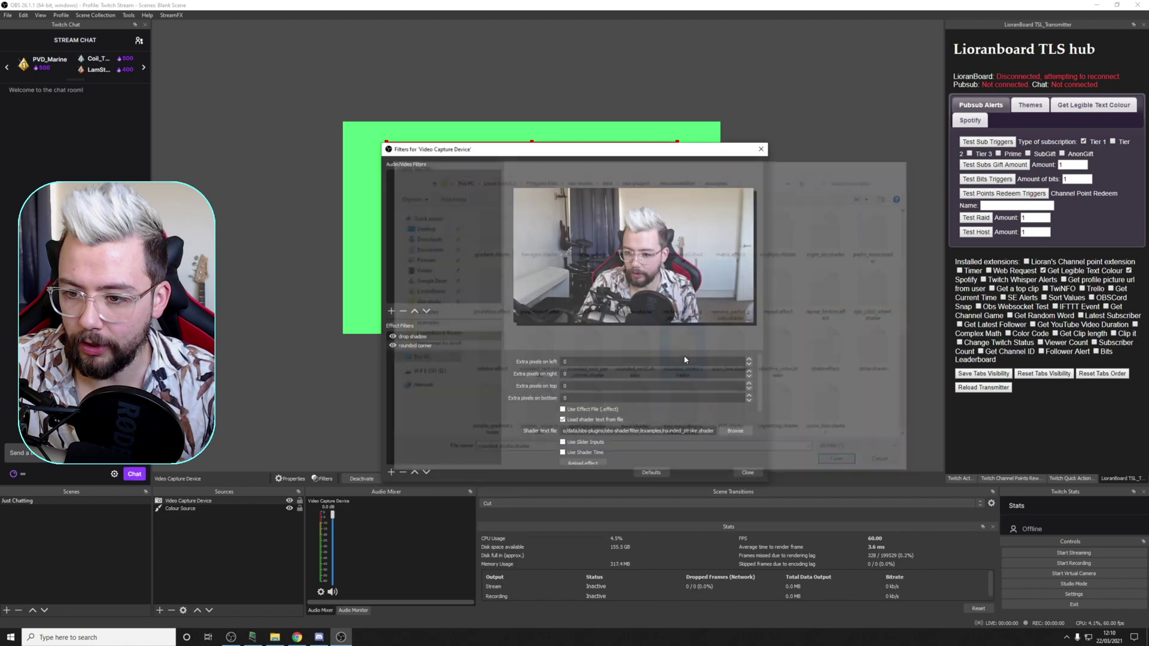
pyautogui.doubleClick(684, 346)
pyautogui.scroll(-2, 542, 365)
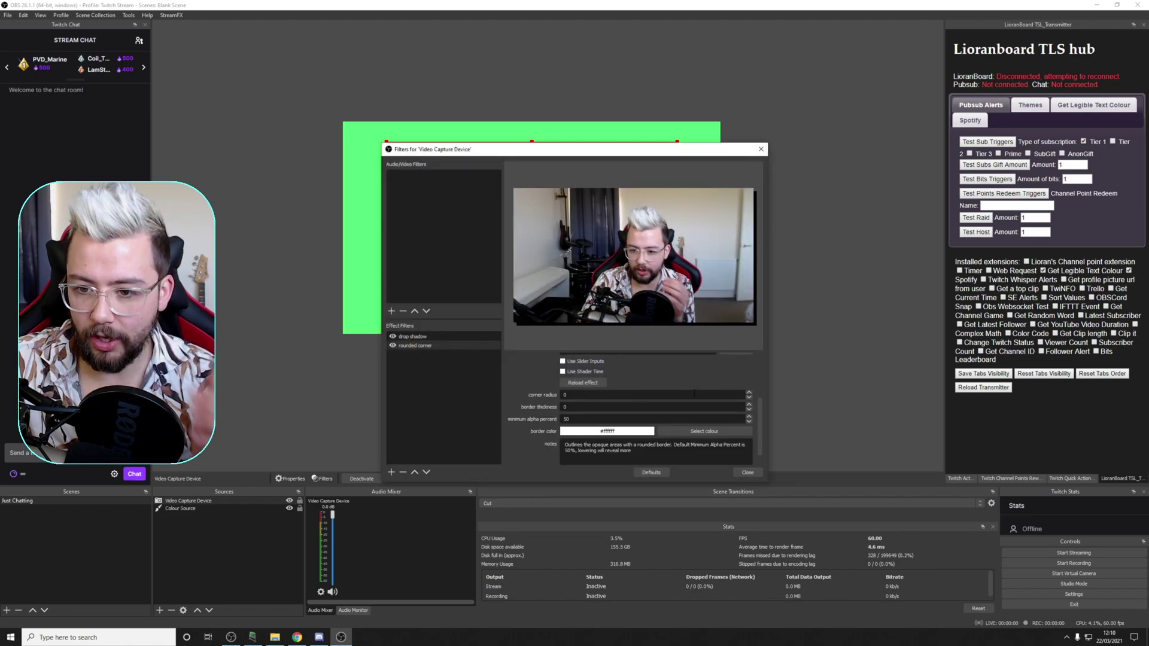
pyautogui.write('50')
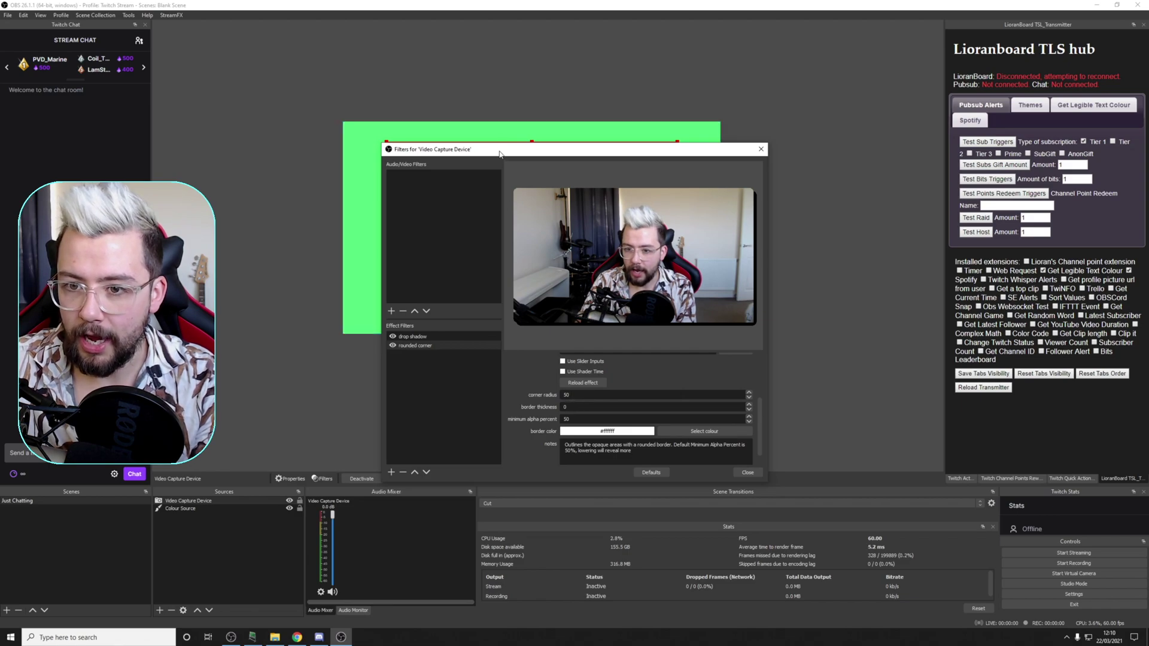
pyautogui.moveTo(499, 154); pyautogui.dragTo(779, 341)
pyautogui.click(364, 332)
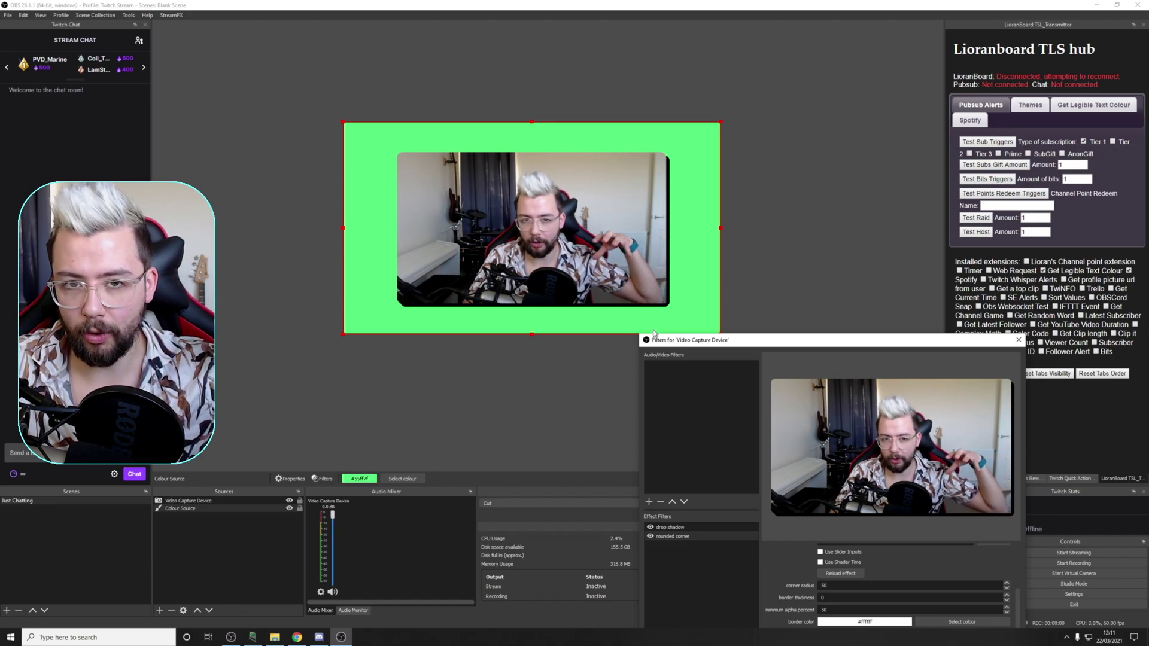
# Create a new scene and rename it 'rounded corners cam'
pyautogui.press('Escape')
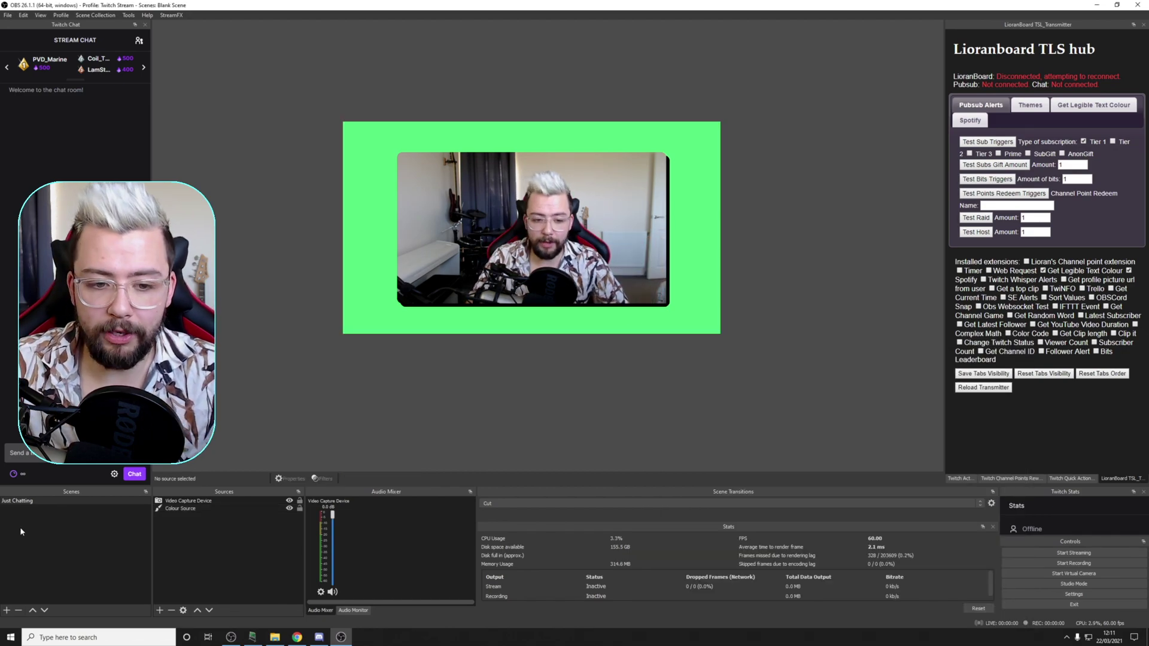
pyautogui.rightClick(70, 526)
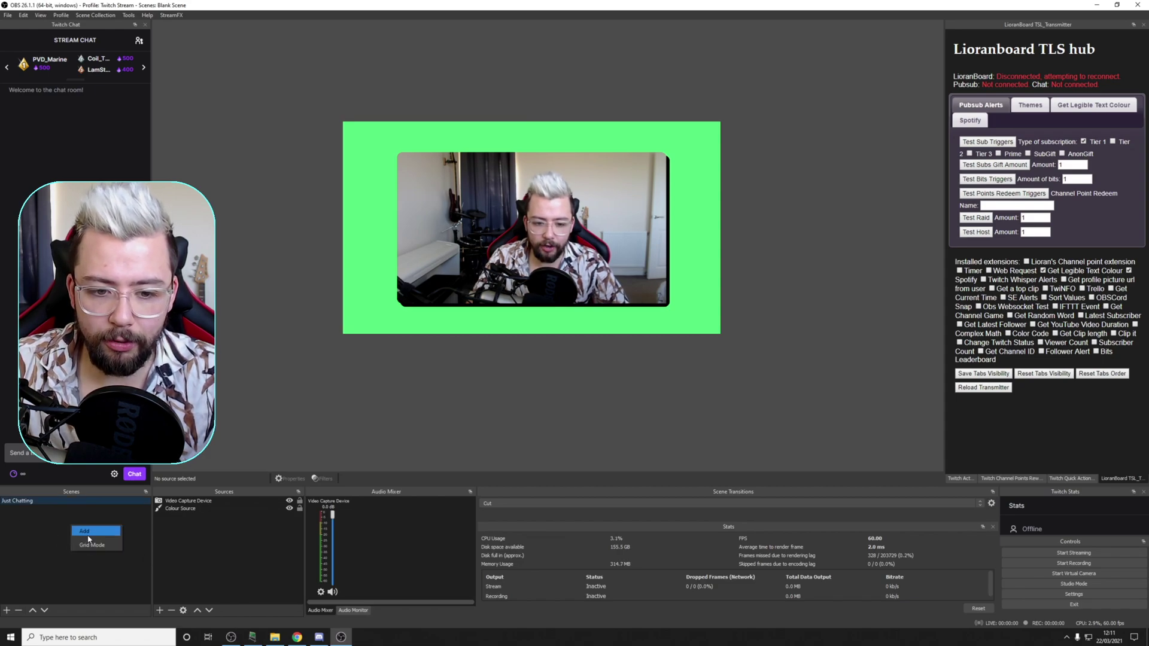
pyautogui.click(81, 533)
pyautogui.press('Return')
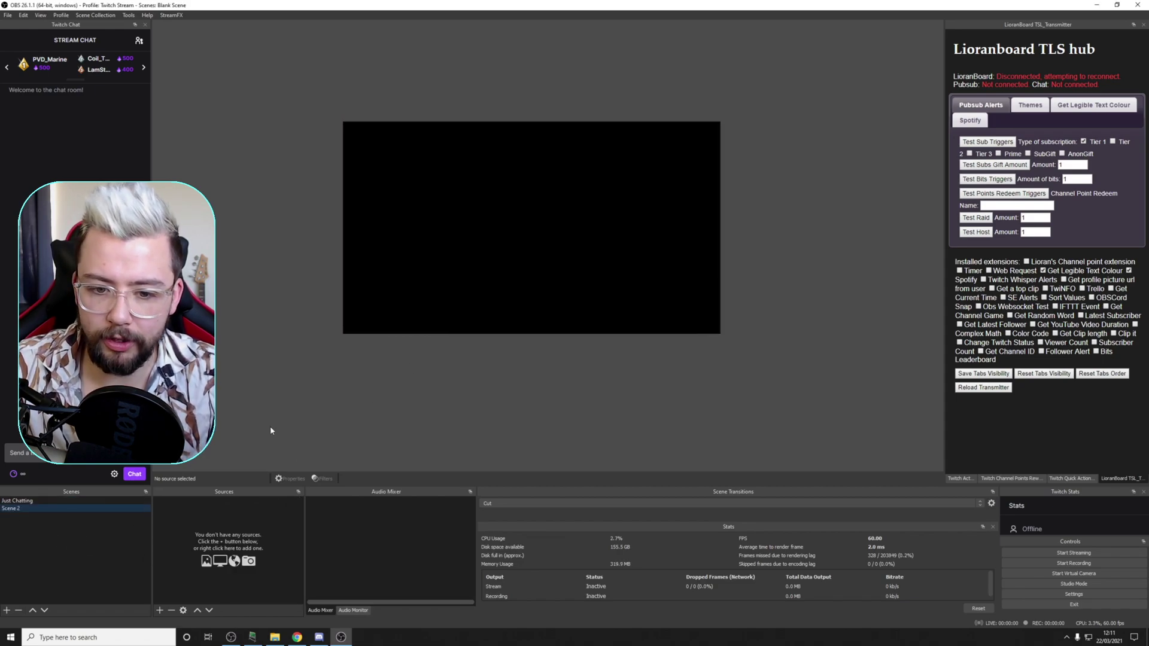
pyautogui.rightClick(37, 507)
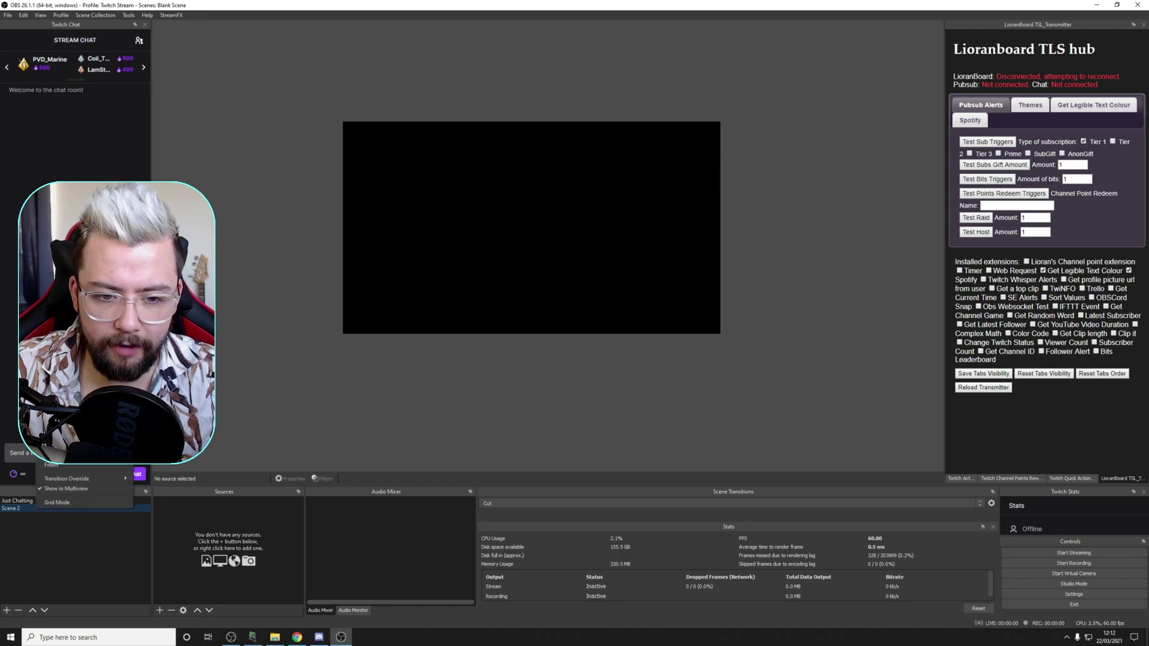
pyautogui.click(72, 377)
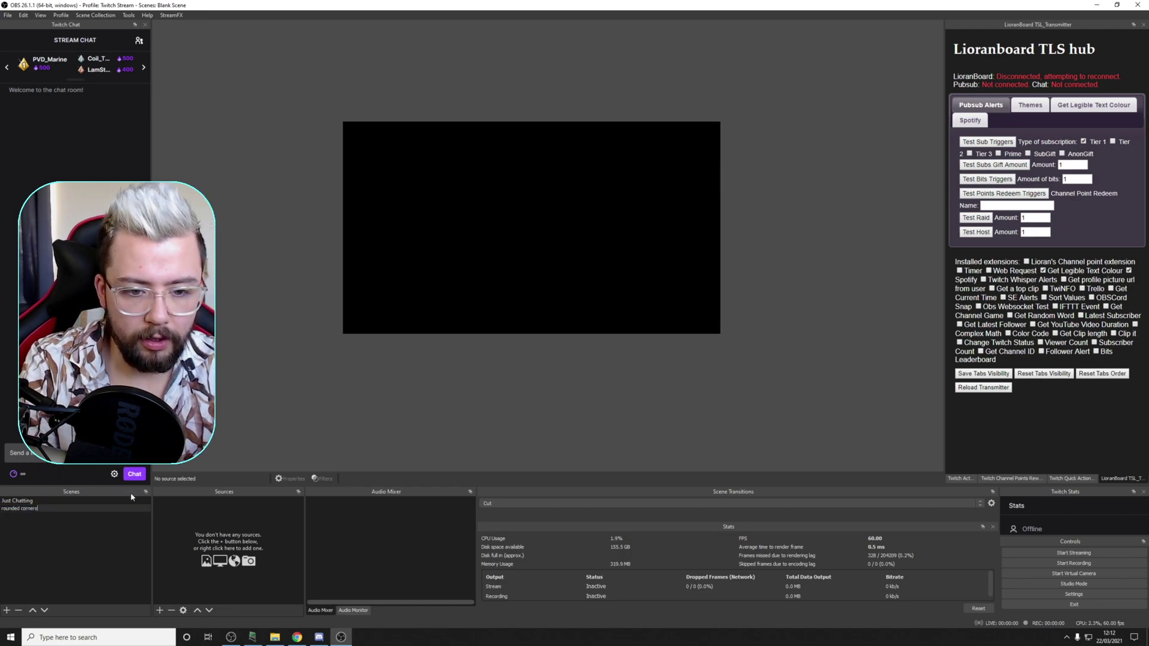
pyautogui.write('rounded corners cam')
pyautogui.press('Return')
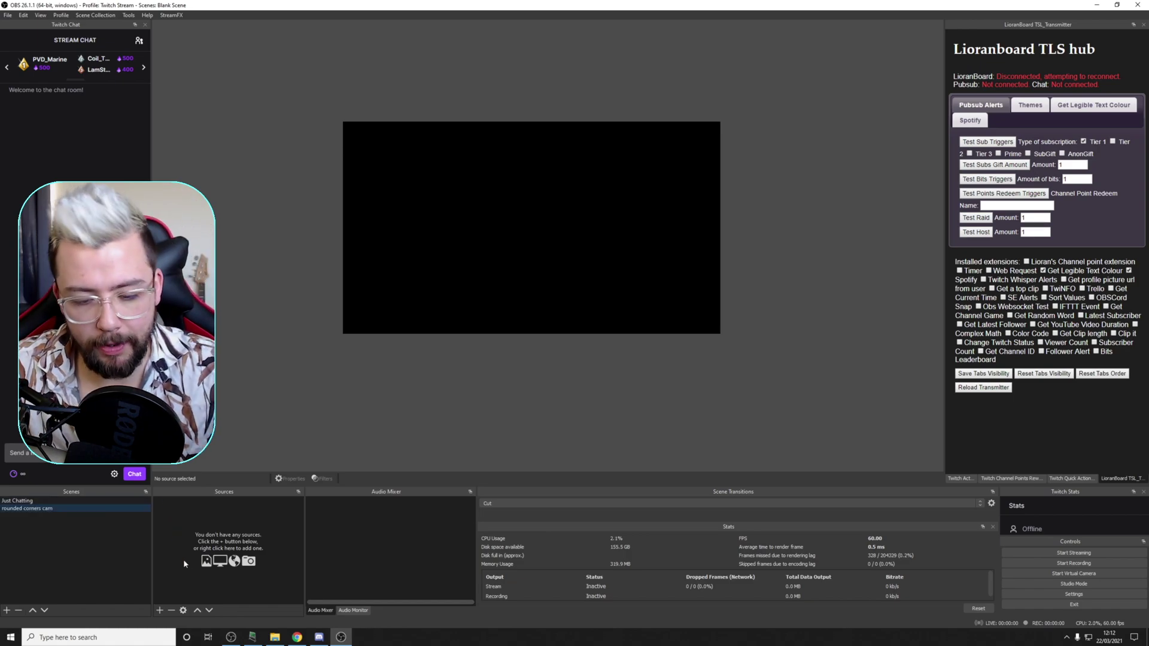
# Add the existing Video Capture Device, then shrink it and move it inside the canvas
pyautogui.click(157, 611)
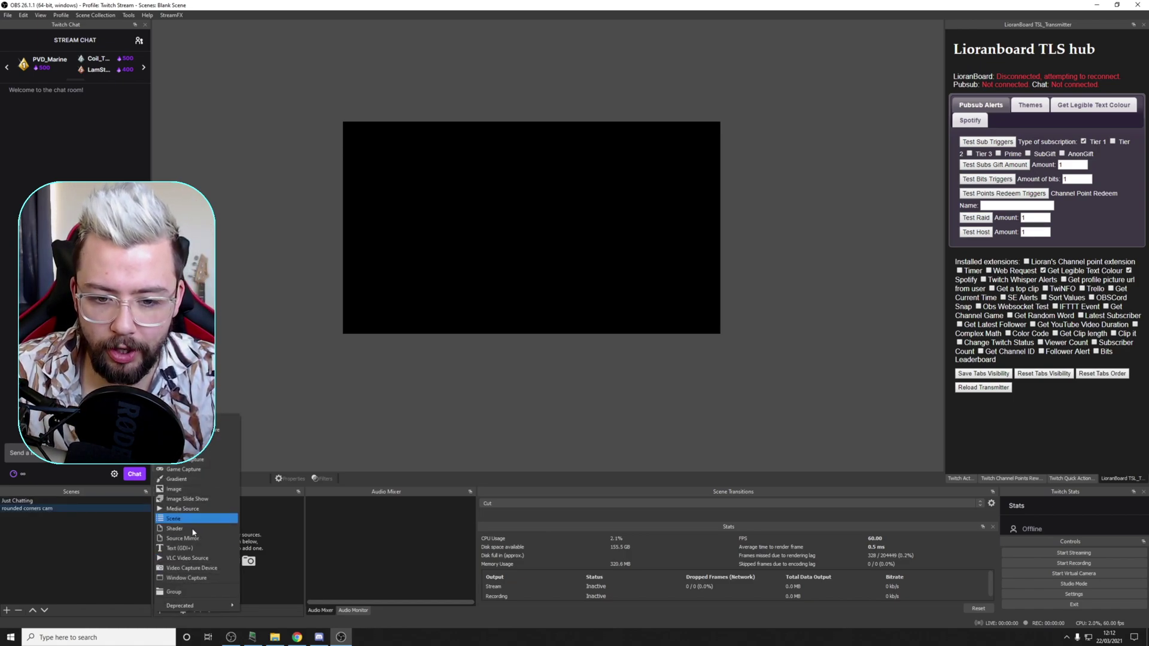
pyautogui.click(194, 567)
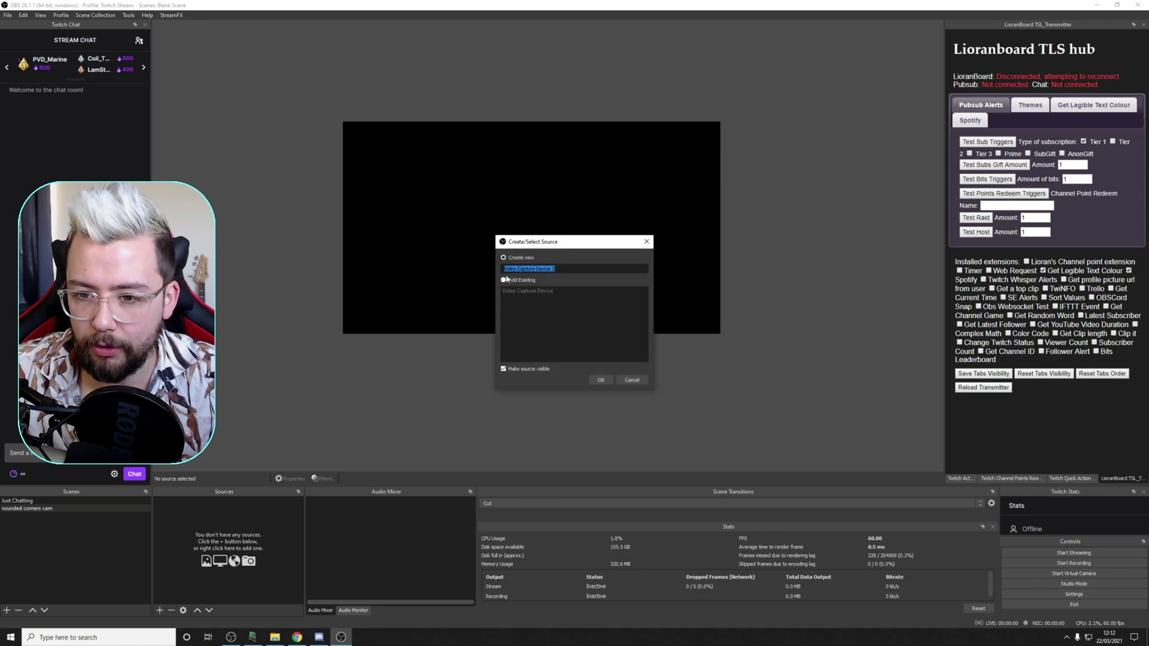
pyautogui.click(601, 379)
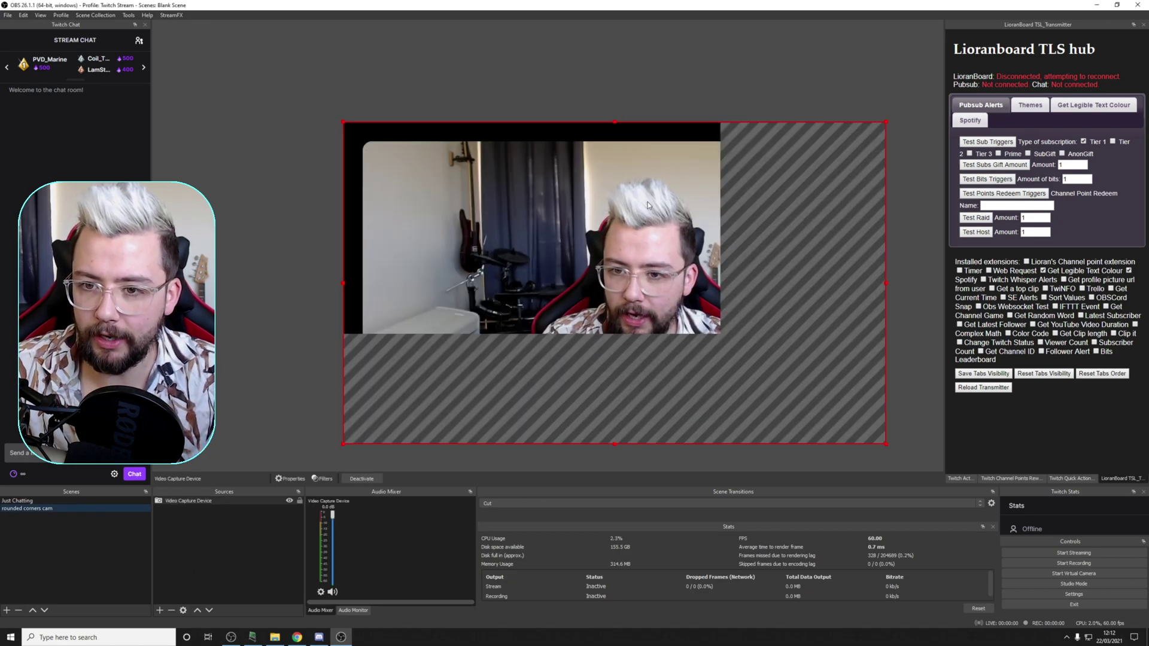
pyautogui.moveTo(832, 422); pyautogui.dragTo(612, 291)
pyautogui.moveTo(523, 265); pyautogui.dragTo(555, 278)
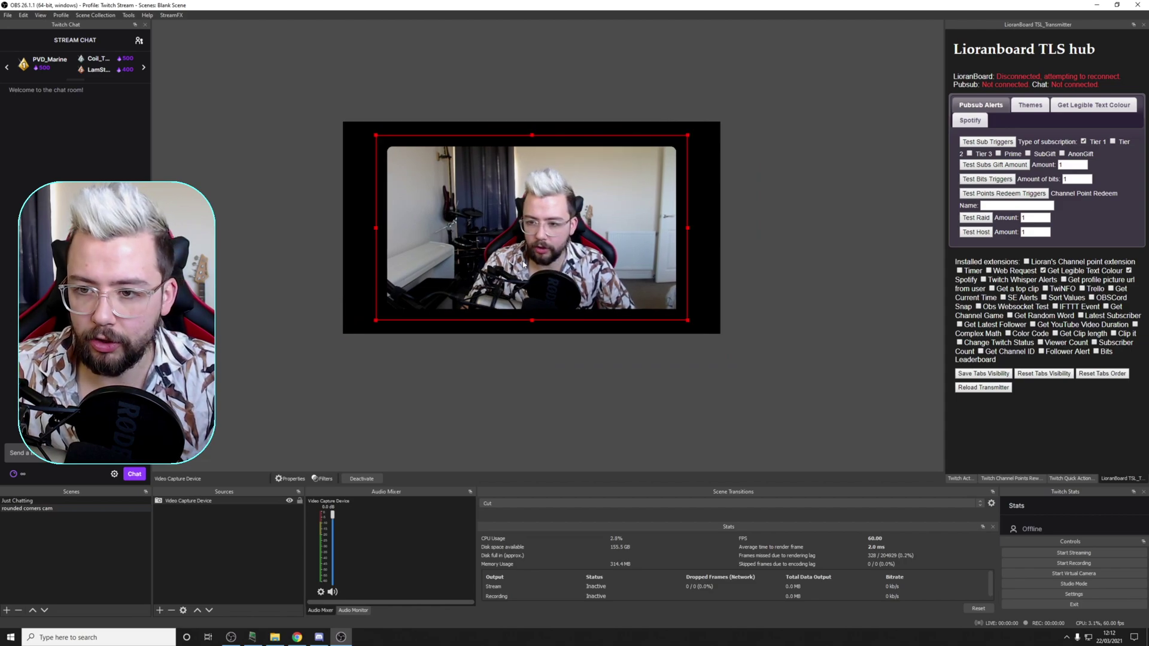
pyautogui.rightClick(198, 501)
# Hide the webcam's 'drop shadow' filter, then shift the webcam a few pixels right and down
pyautogui.click(227, 479)
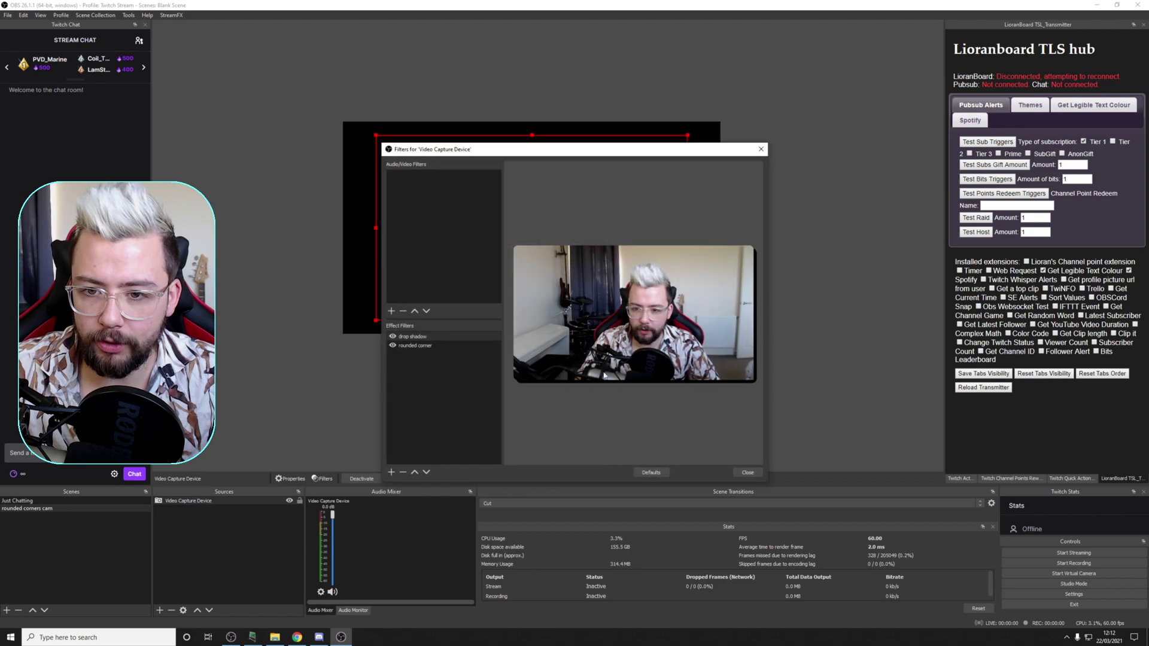
pyautogui.click(393, 337)
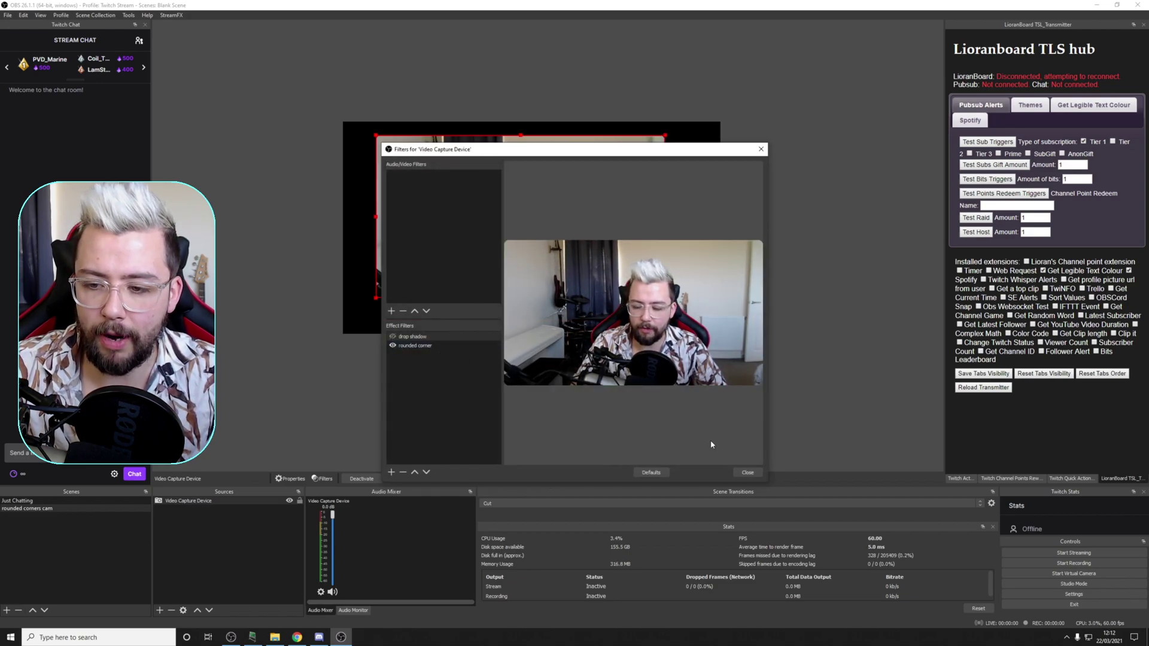
pyautogui.click(747, 473)
pyautogui.click(620, 384)
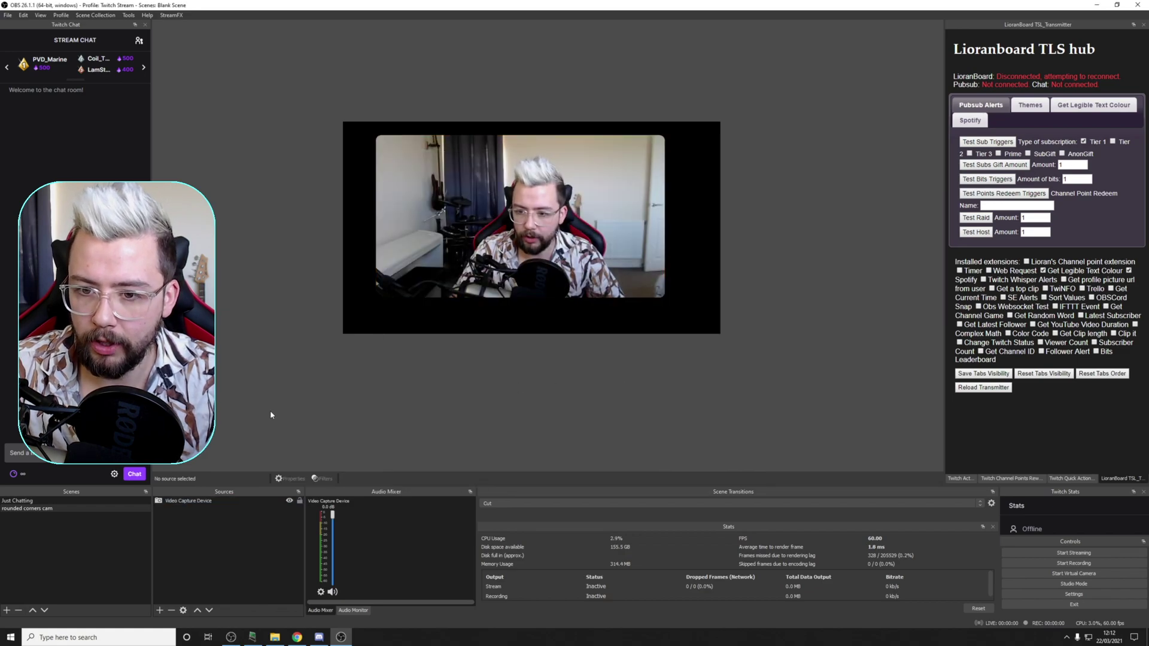
pyautogui.moveTo(525, 241); pyautogui.dragTo(534, 248)
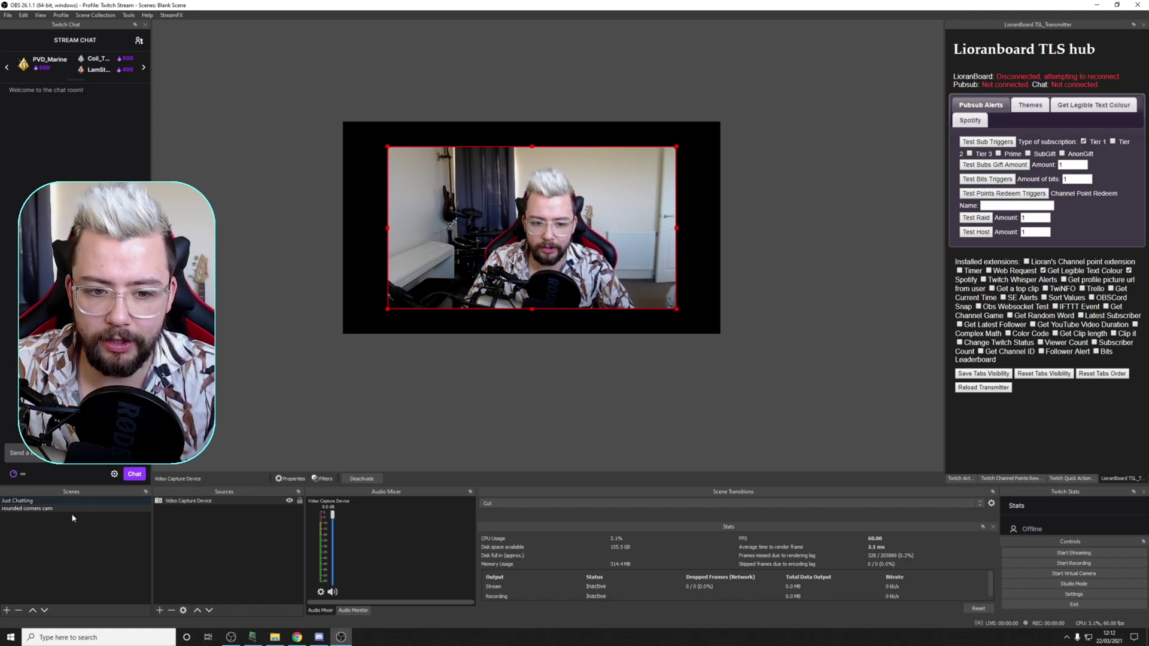
# Delete the Video Capture Device source from the Just Chatting scene
pyautogui.click(24, 501)
pyautogui.click(221, 499)
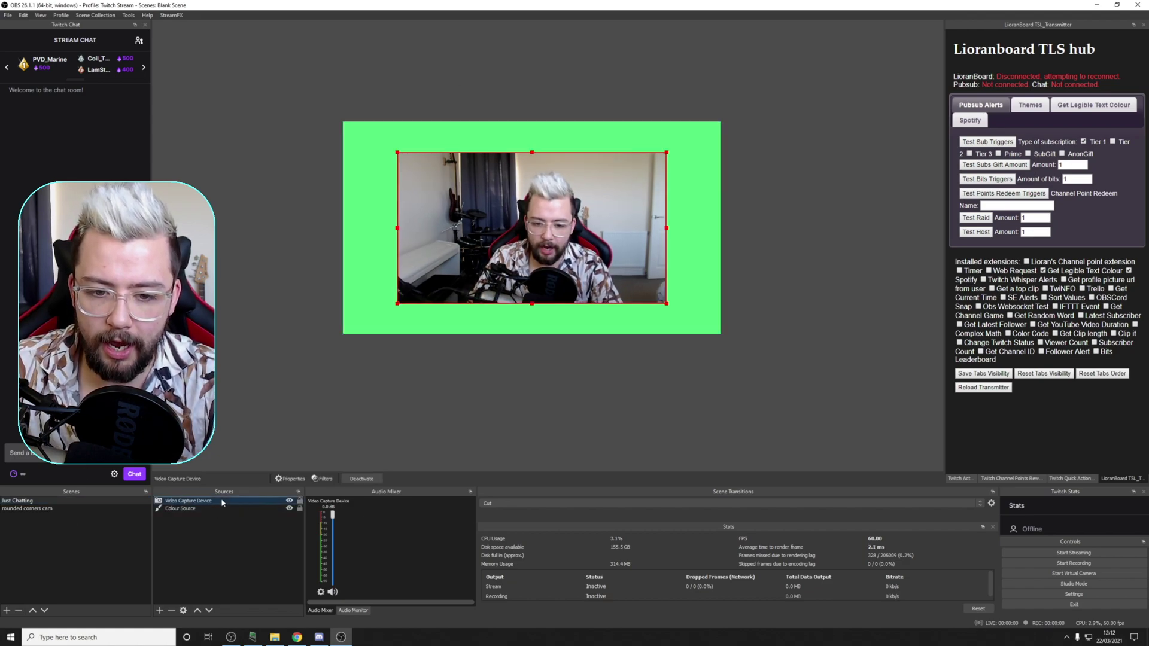
pyautogui.press('Delete')
pyautogui.press('Return')
# Add the existing 'rounded corners cam' scene as a source in Just Chatting
pyautogui.click(42, 508)
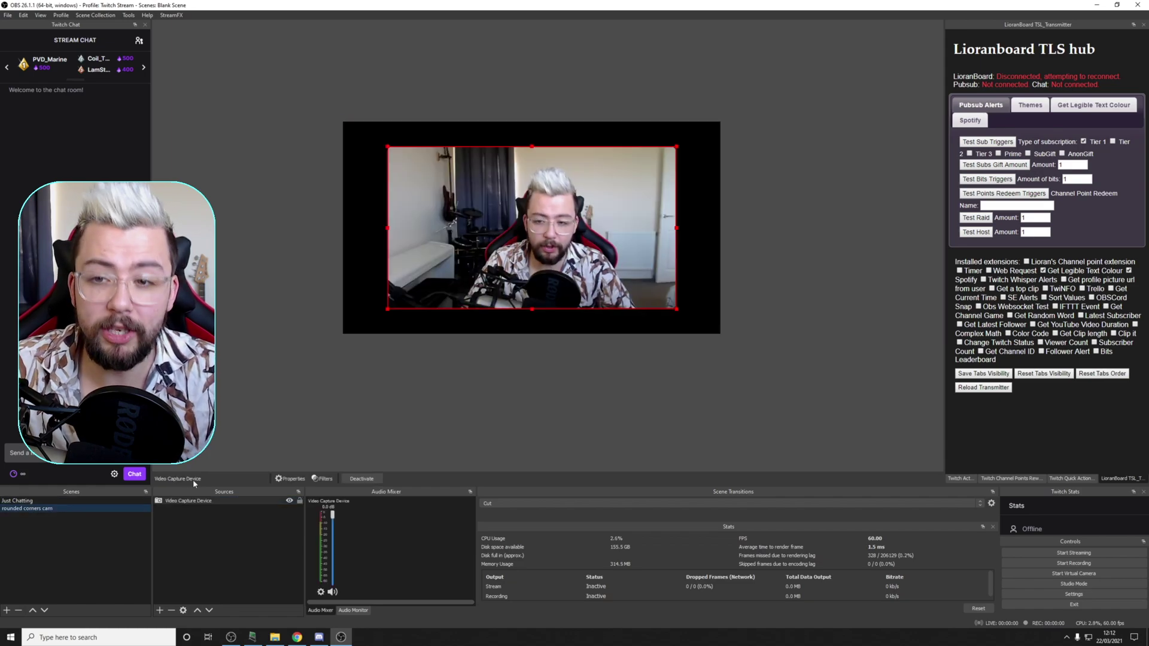
pyautogui.press('Up')
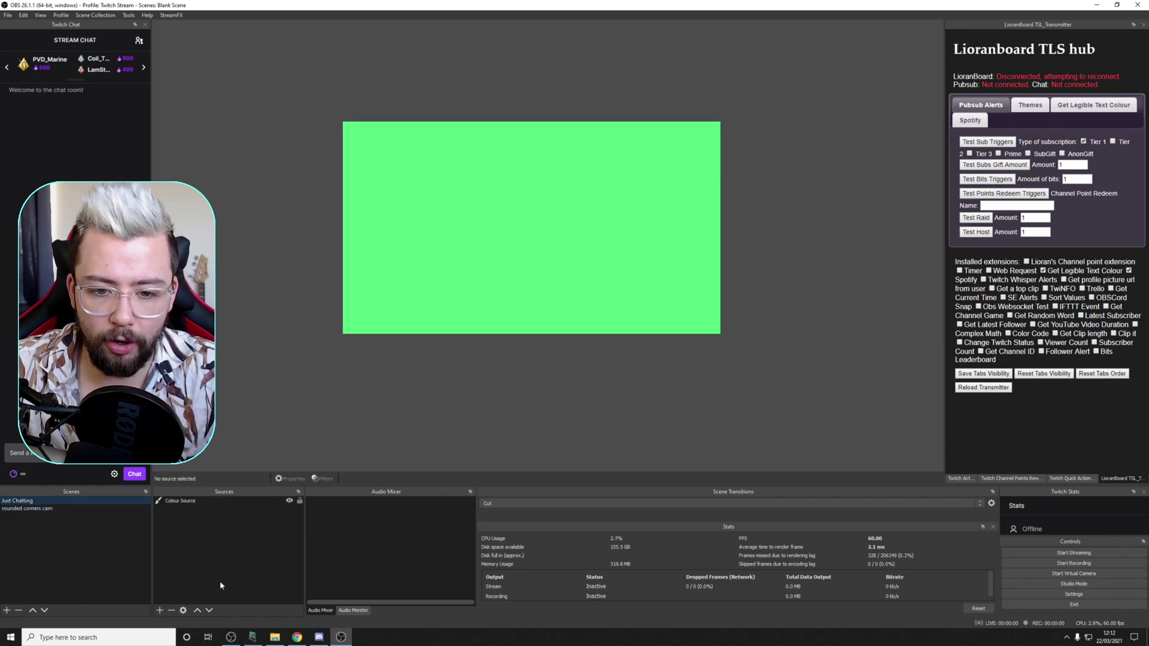
pyautogui.click(160, 611)
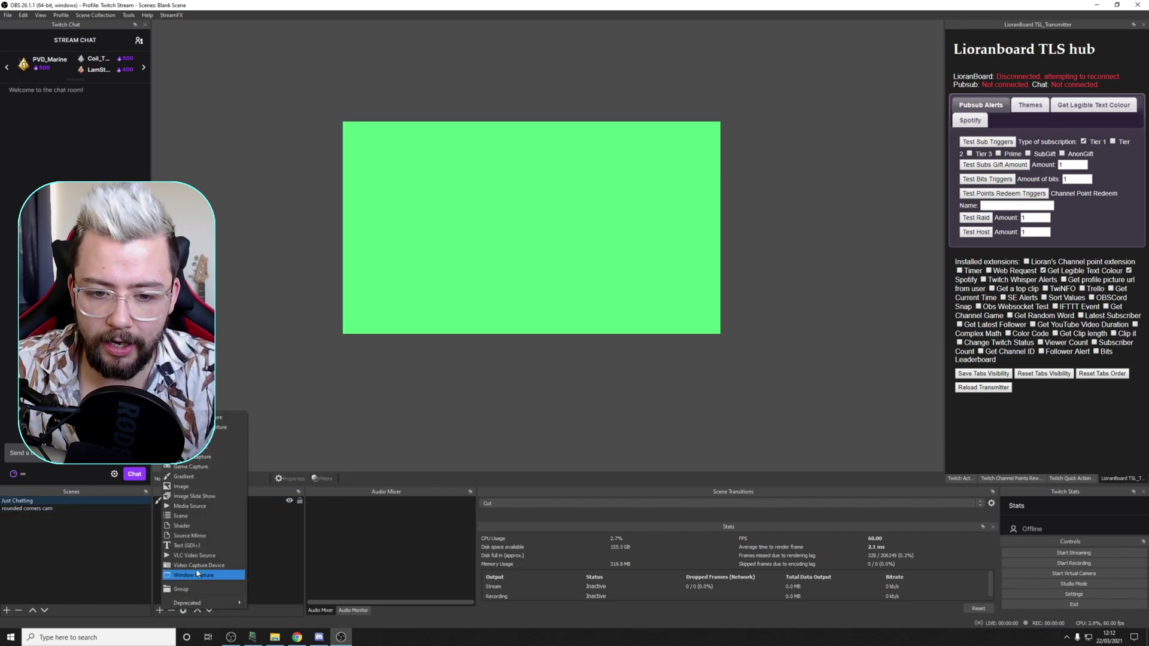
pyautogui.click(187, 516)
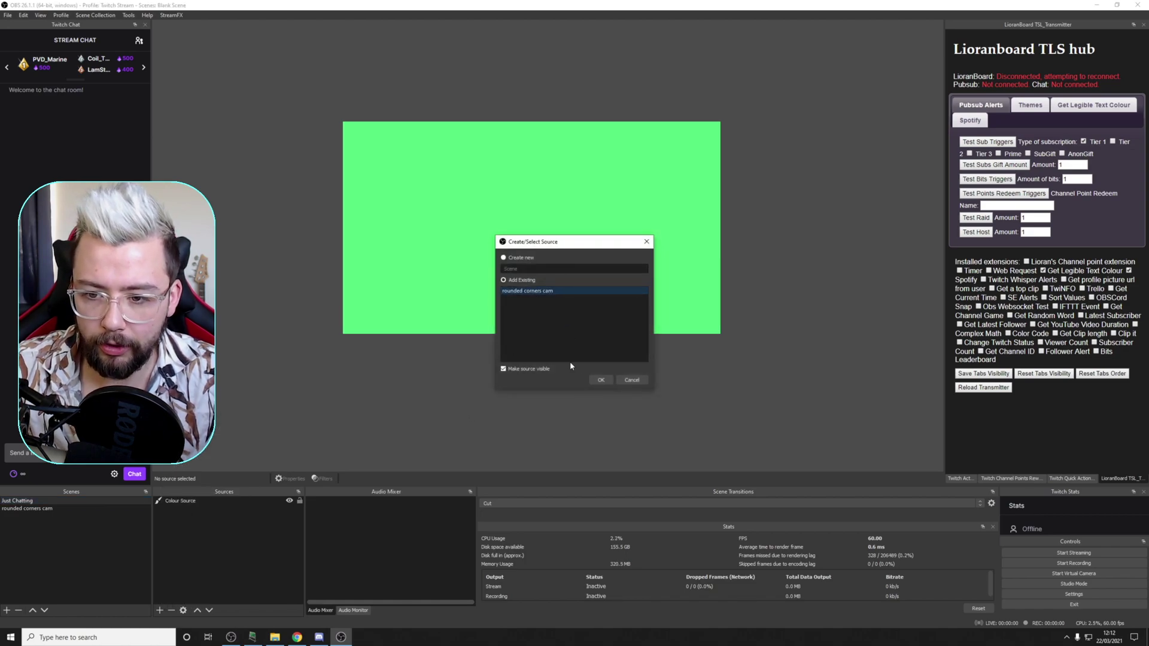
pyautogui.click(601, 380)
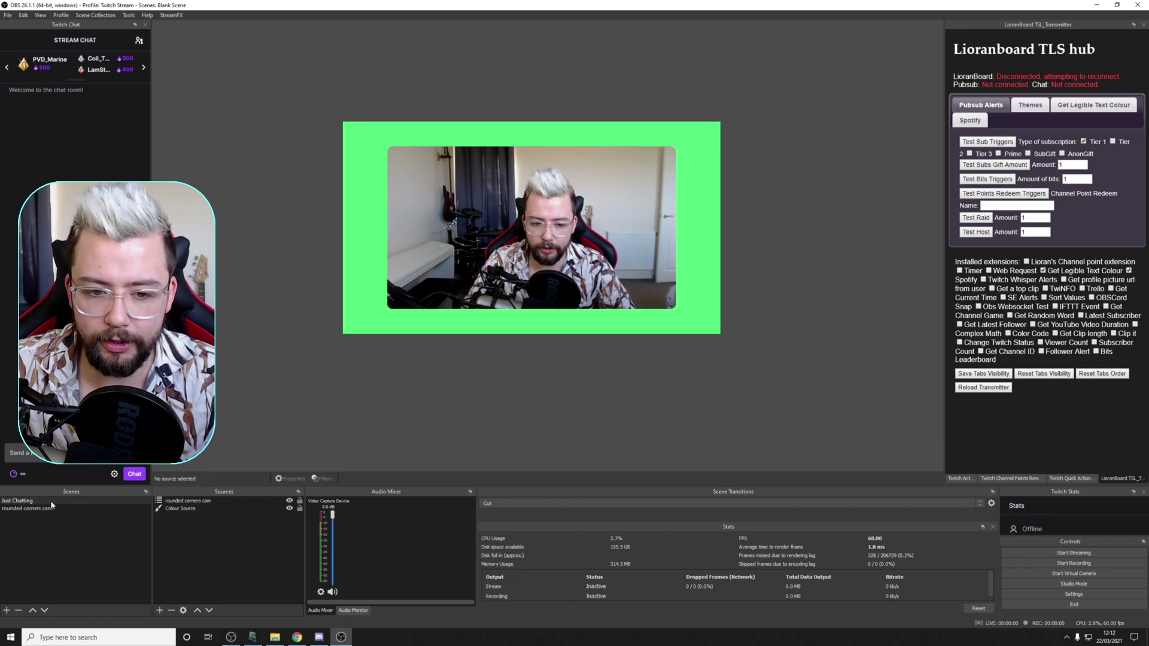
pyautogui.rightClick(202, 501)
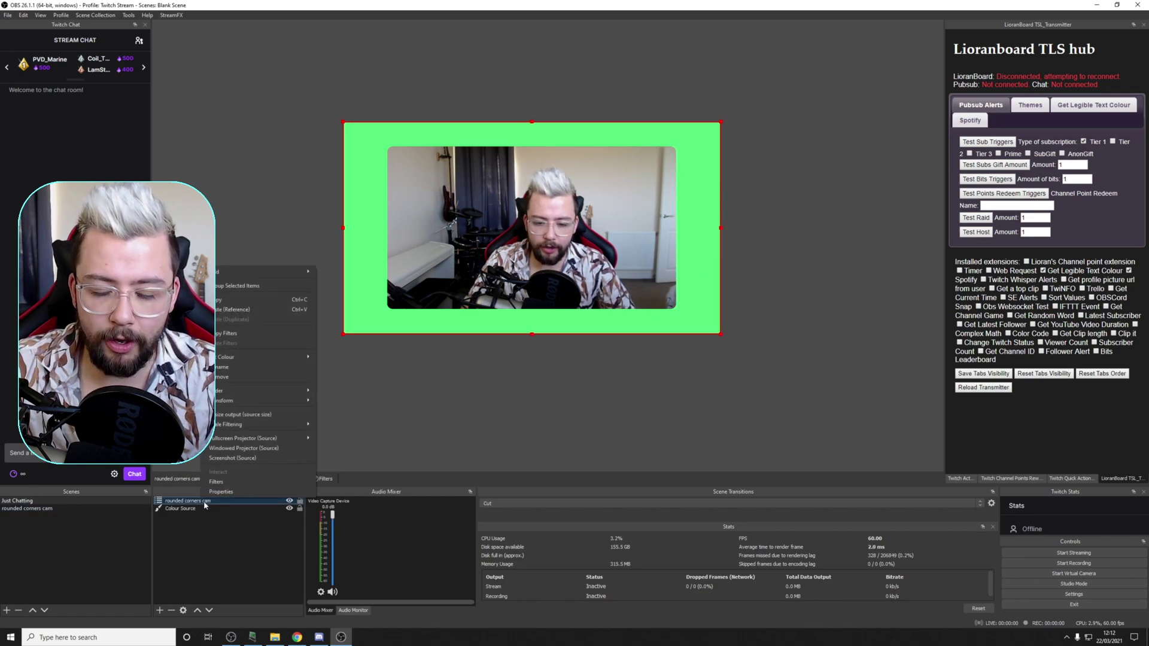
# Add a user-defined shader filter to rounded corners cam, loaded from drop_shadow.shader
pyautogui.click(216, 482)
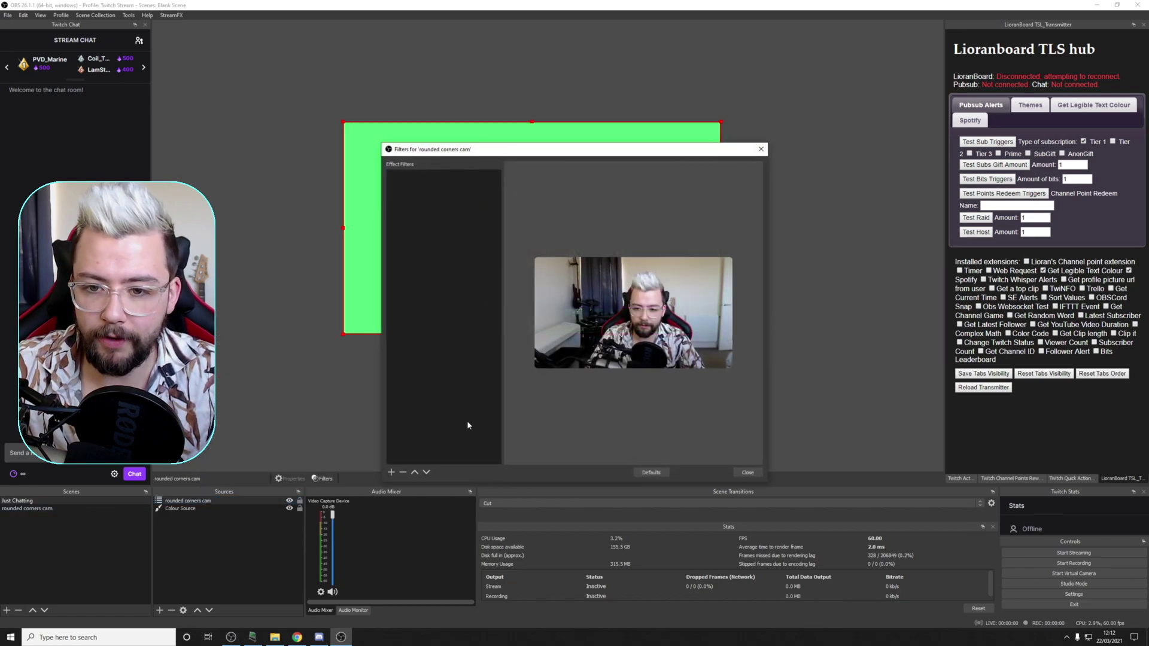
pyautogui.click(391, 472)
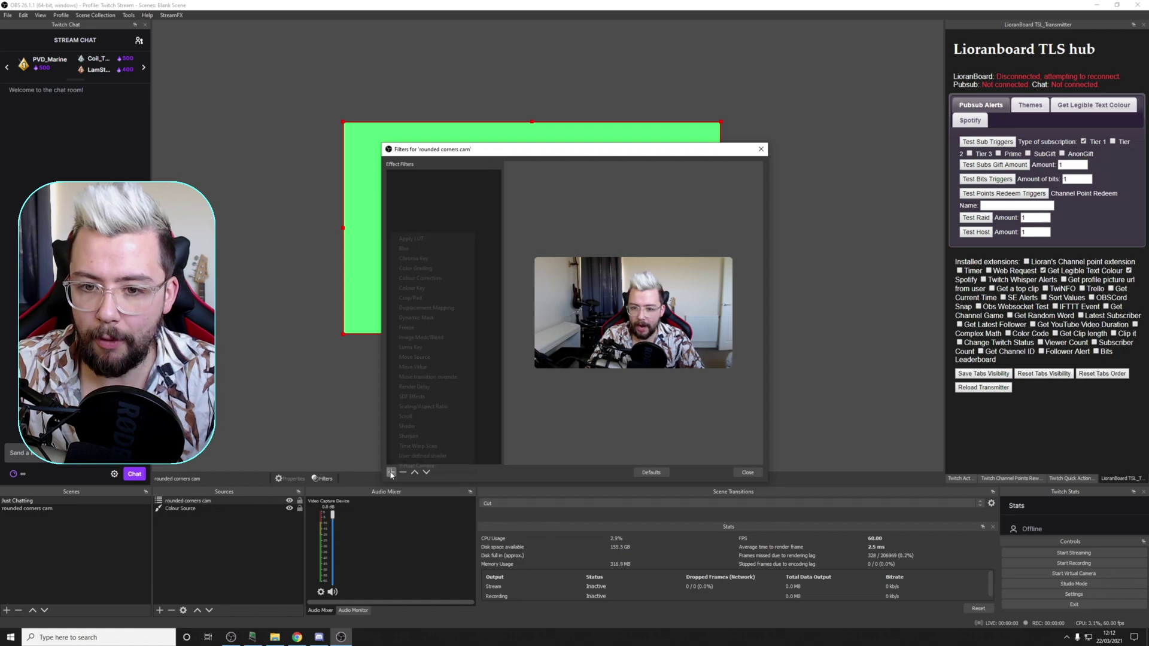
pyautogui.click(422, 456)
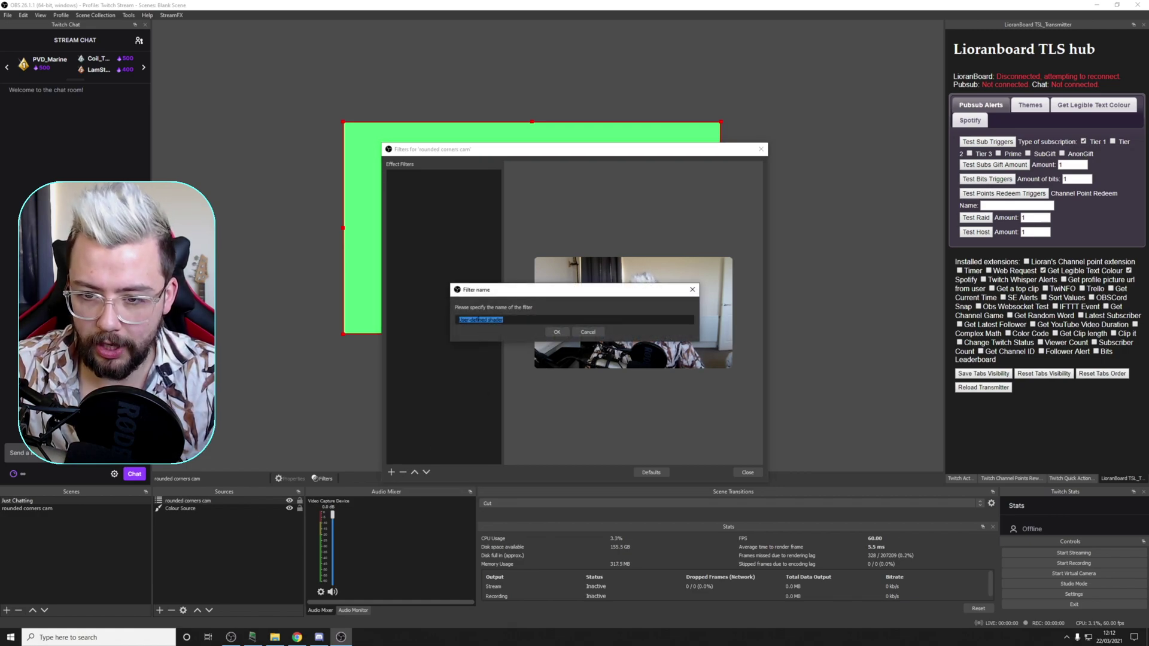
pyautogui.click(558, 332)
pyautogui.click(596, 420)
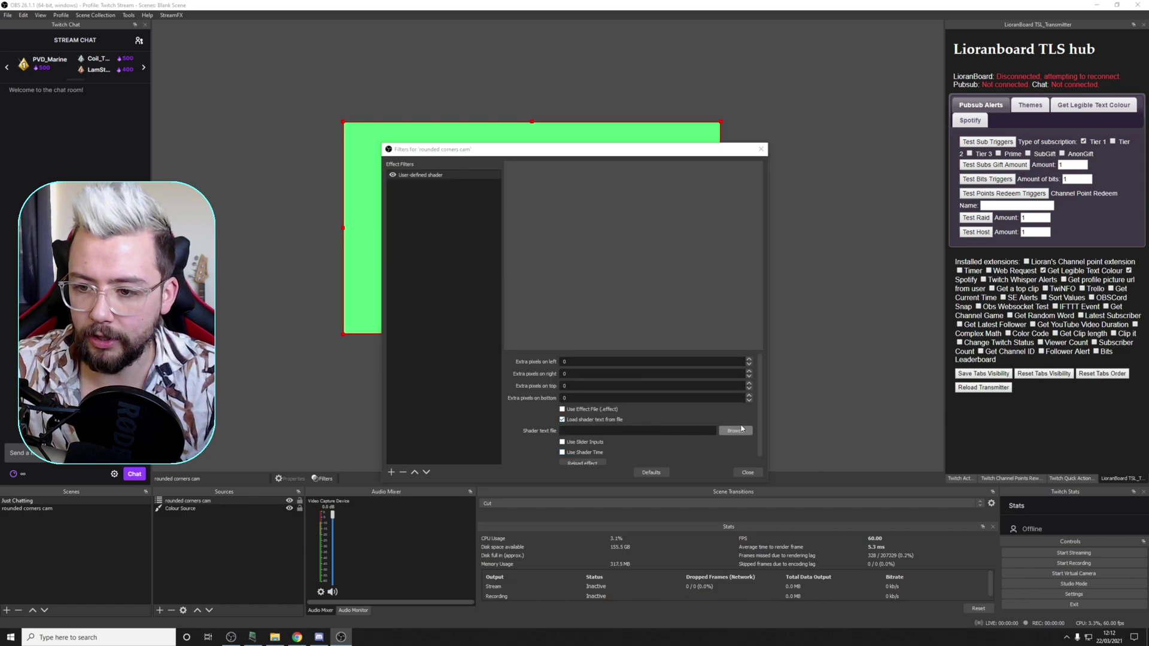
pyautogui.click(738, 430)
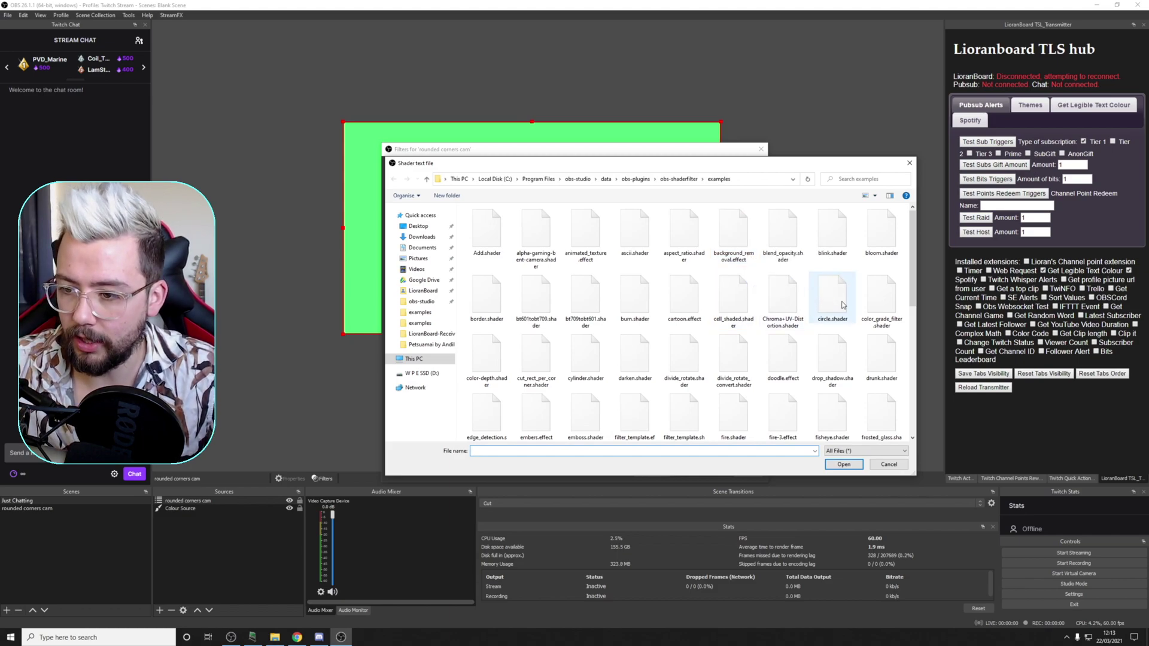
pyautogui.doubleClick(829, 359)
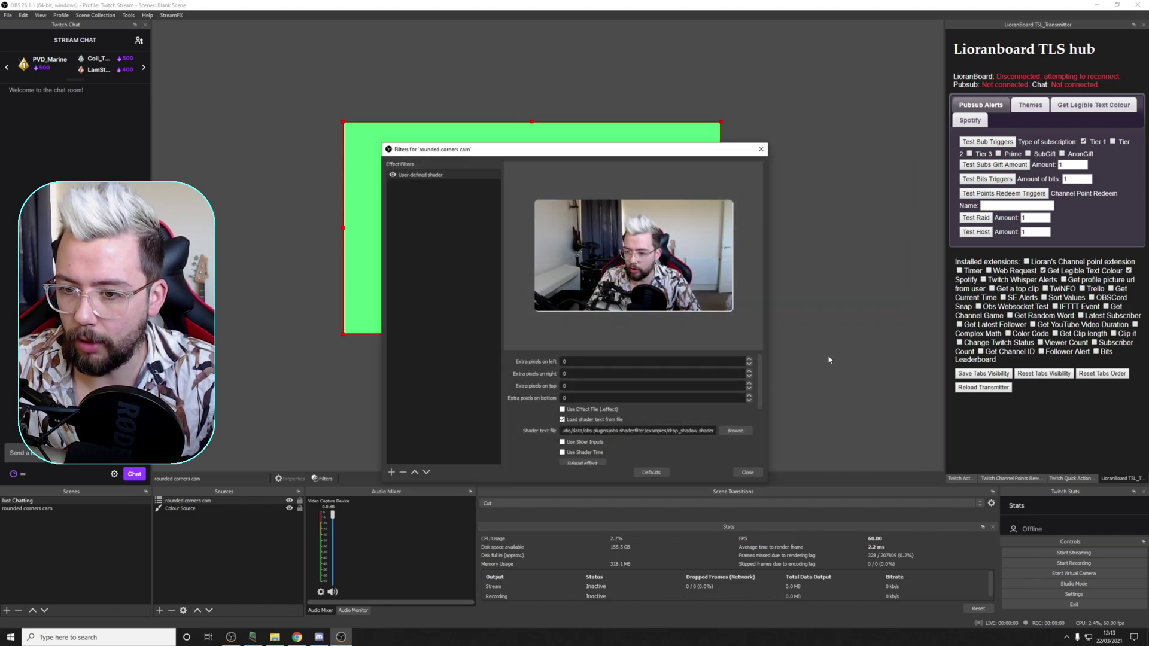
# Set the shadow offsets to 32 and 32 and the shadow colour to black
pyautogui.scroll(-5, 607, 433)
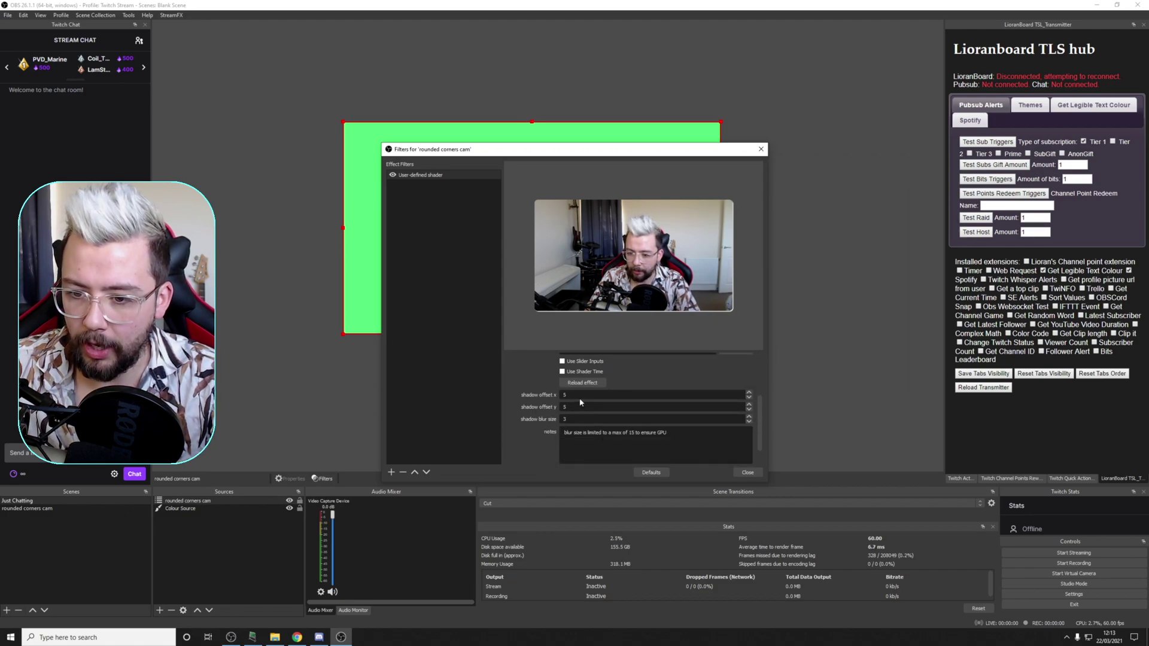
pyautogui.write('32')
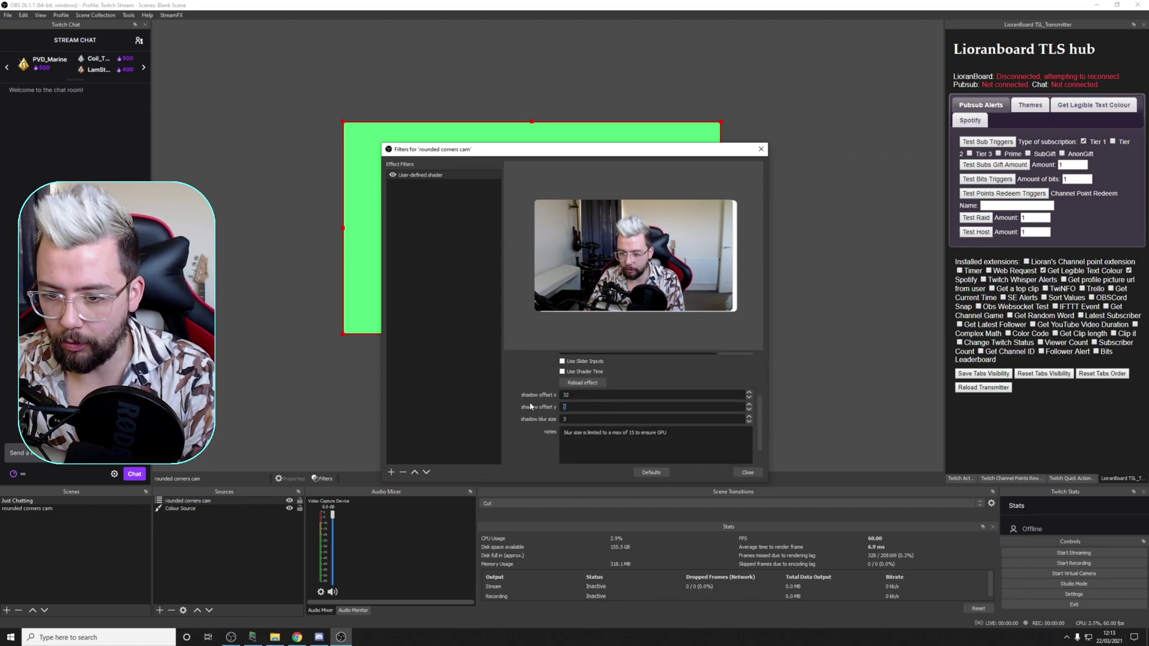
pyautogui.write('32')
pyautogui.scroll(-1, 540, 412)
pyautogui.click(685, 448)
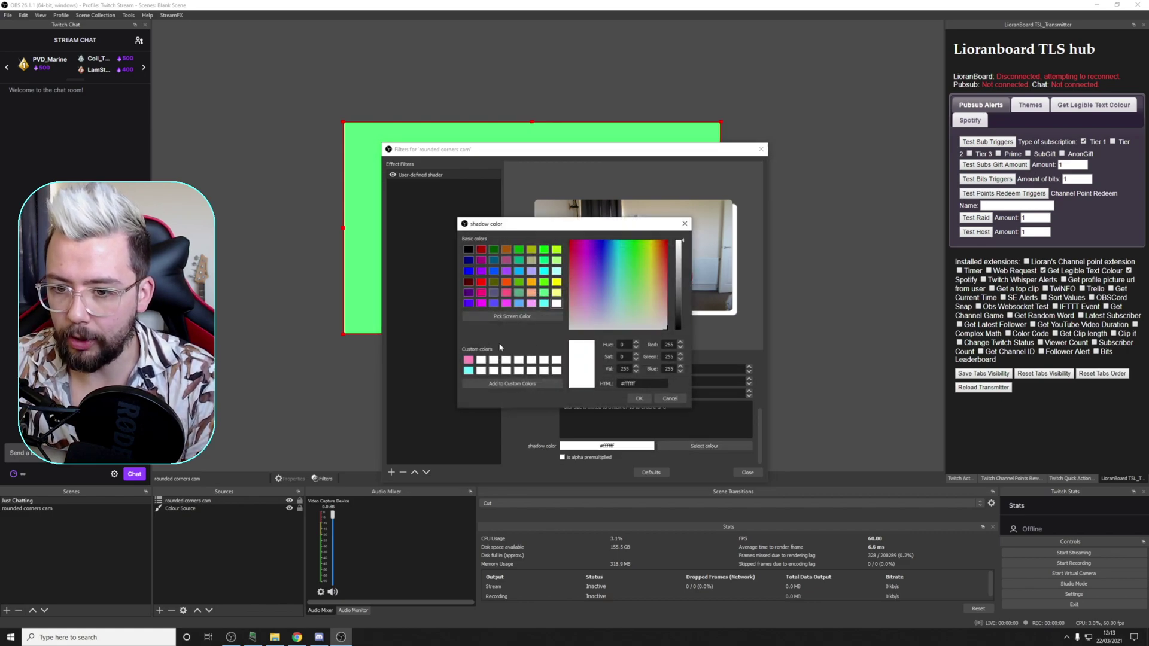
pyautogui.click(638, 399)
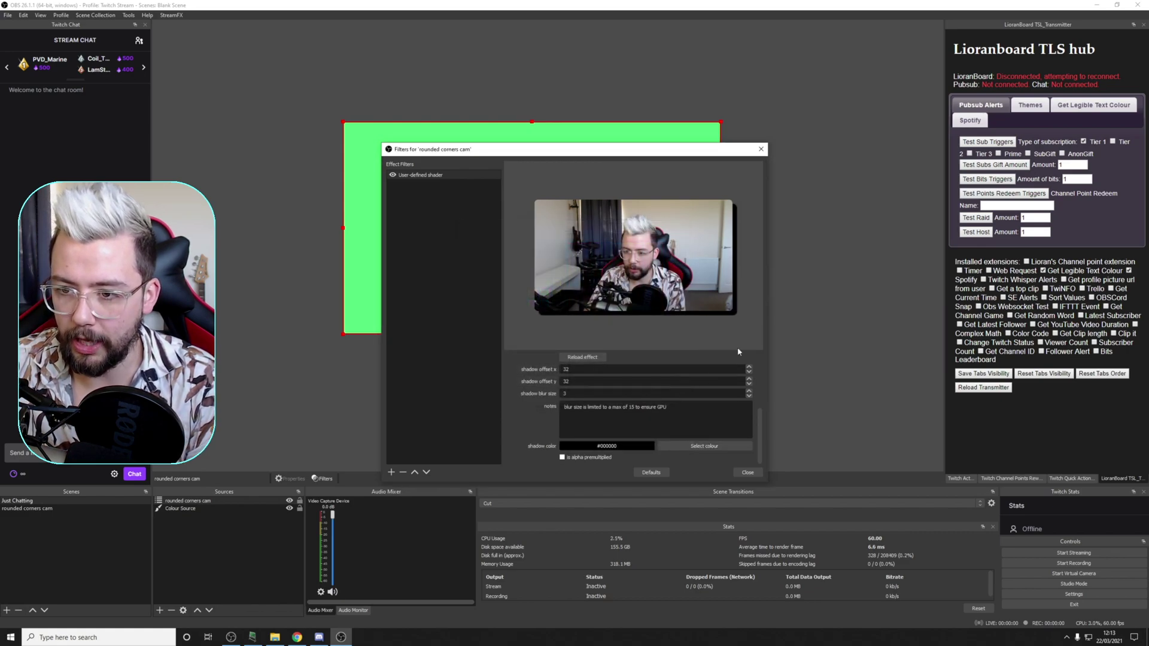
pyautogui.click(754, 153)
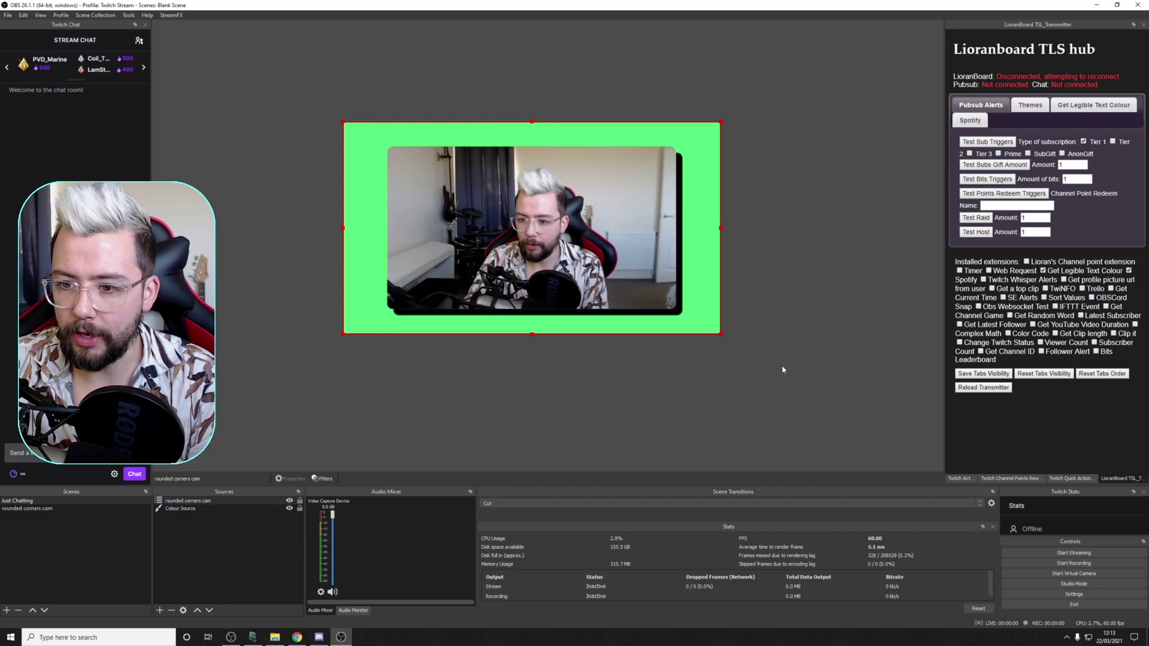
pyautogui.click(782, 366)
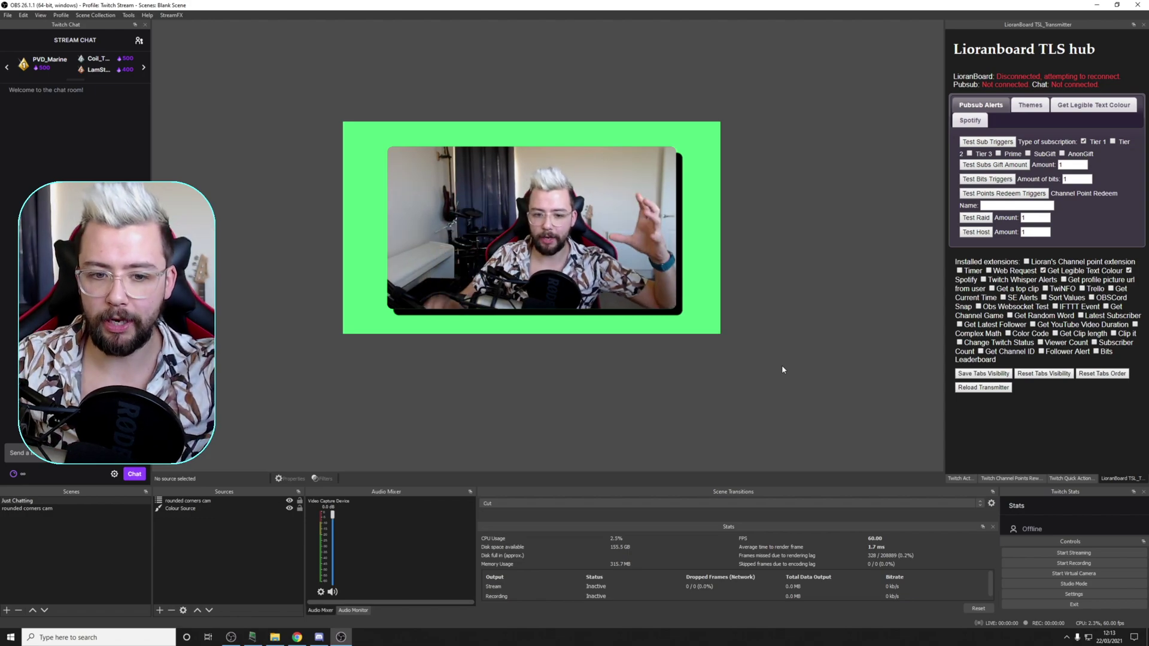
pyautogui.click(49, 510)
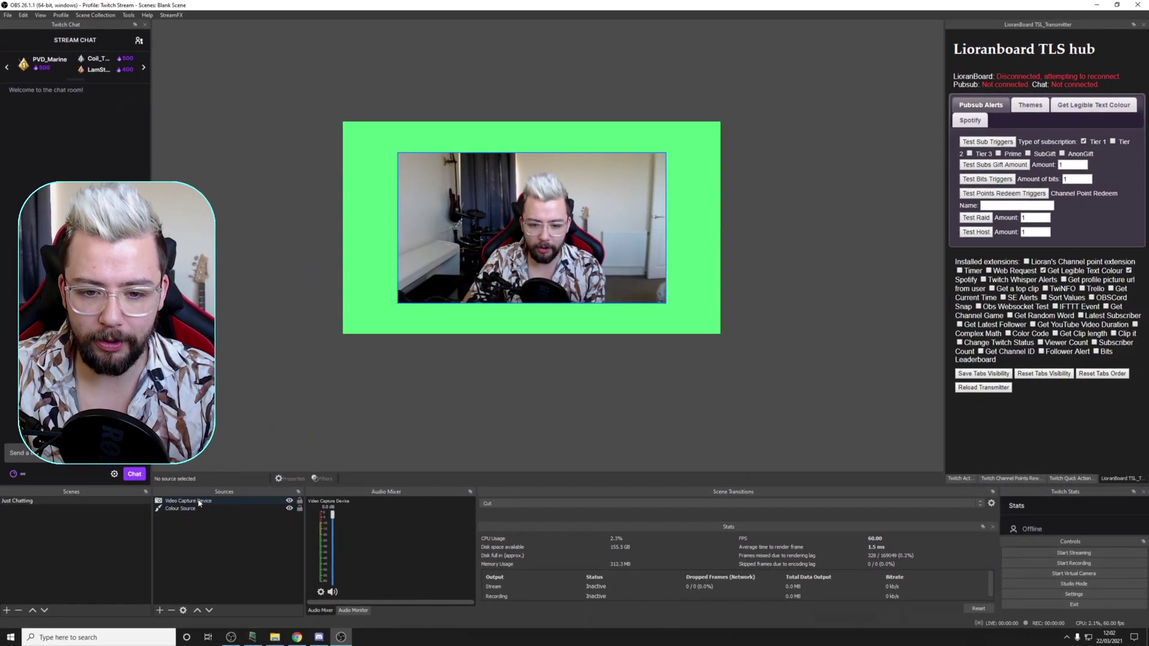
# Create a new colour source with width 2560 and height 1440
pyautogui.click(159, 610)
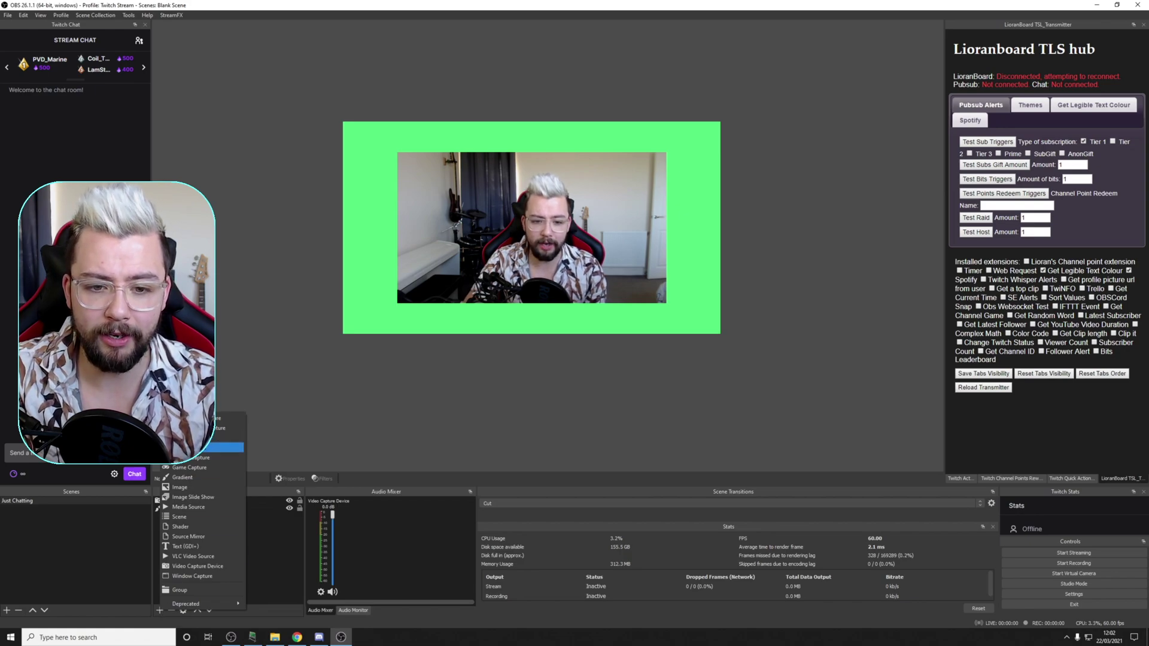
pyautogui.click(224, 447)
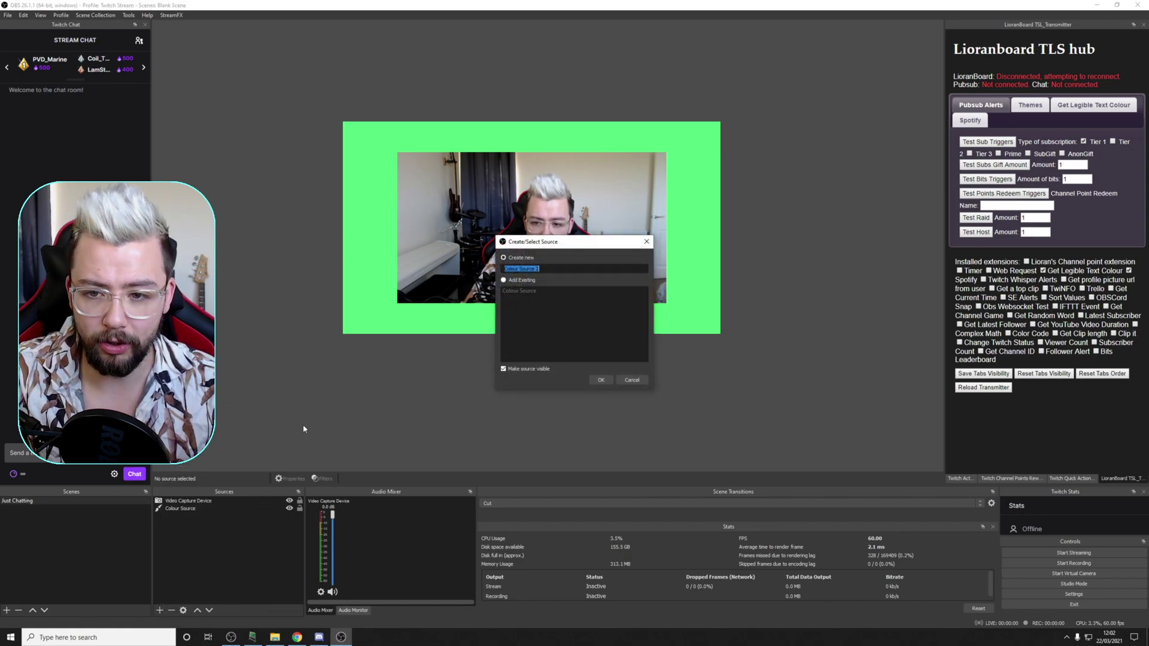
pyautogui.click(600, 381)
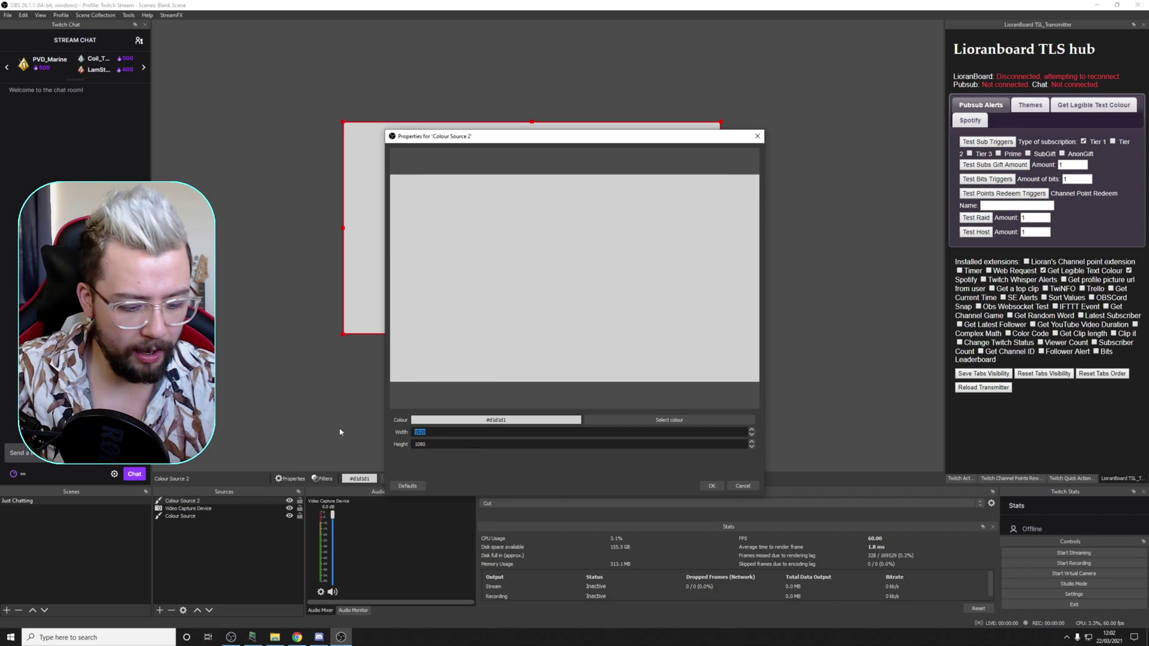
pyautogui.write('125')
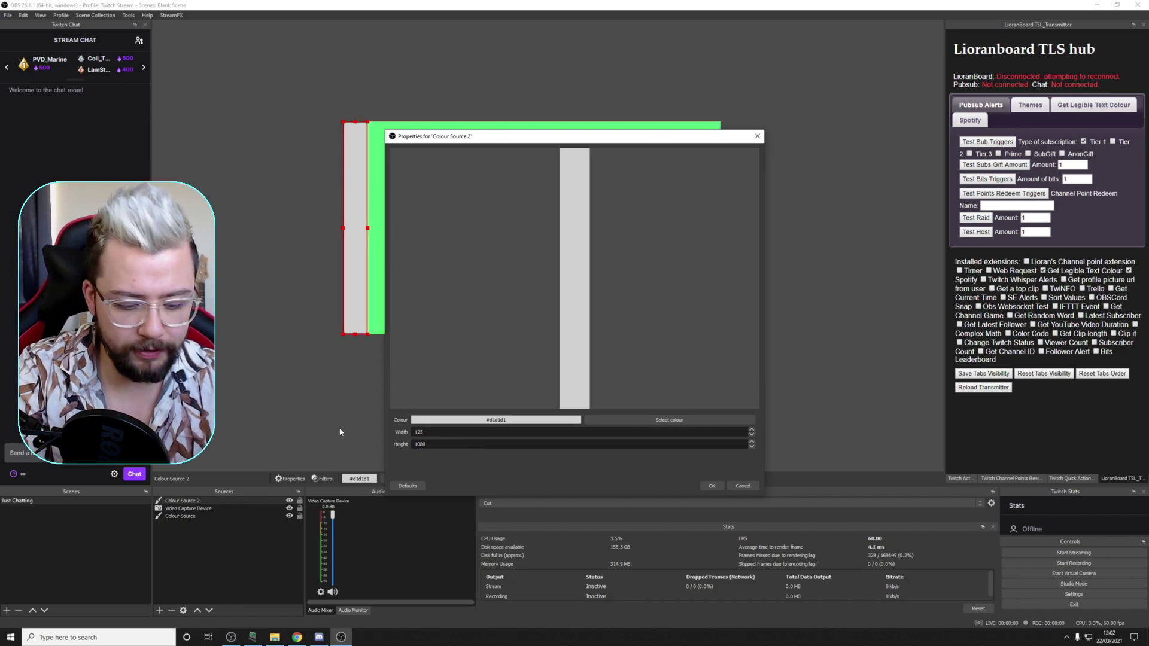
pyautogui.write('6')
pyautogui.press('Tab')
pyautogui.write('1')
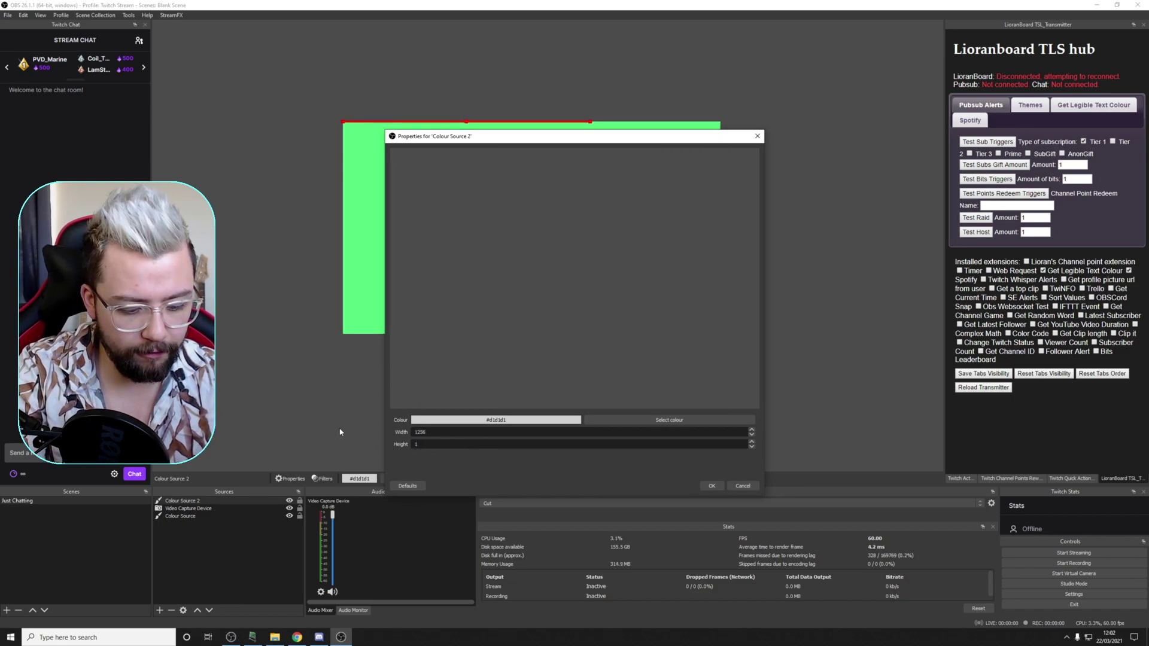
pyautogui.write('440')
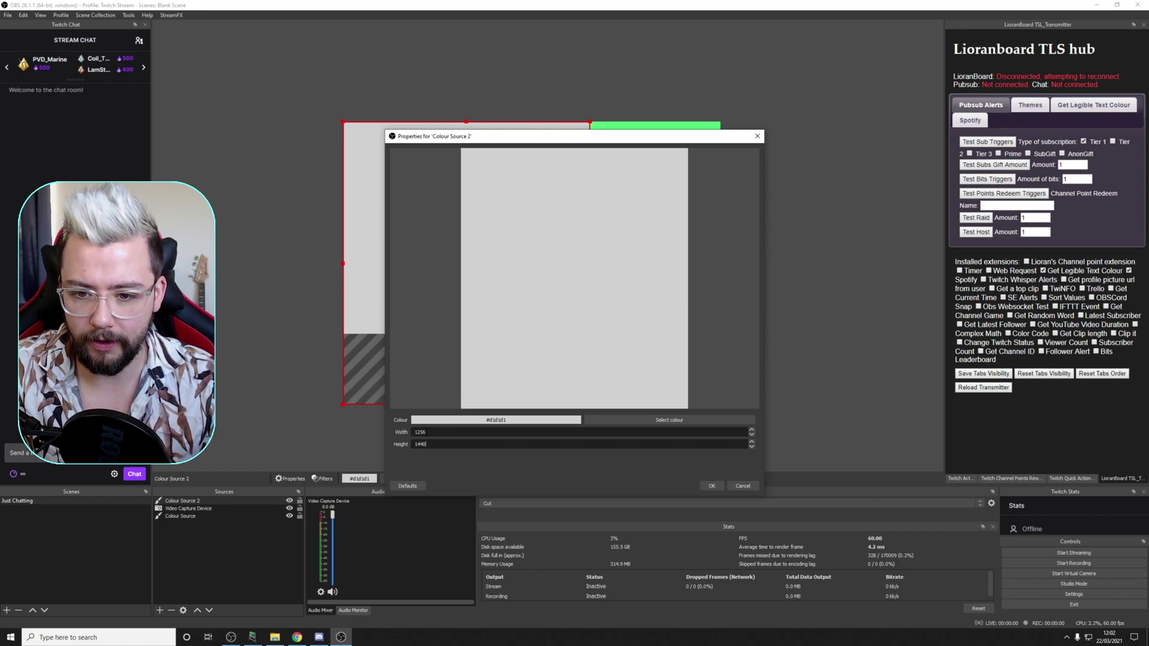
pyautogui.hotkey('shift', 'Tab')
pyautogui.write('2560')
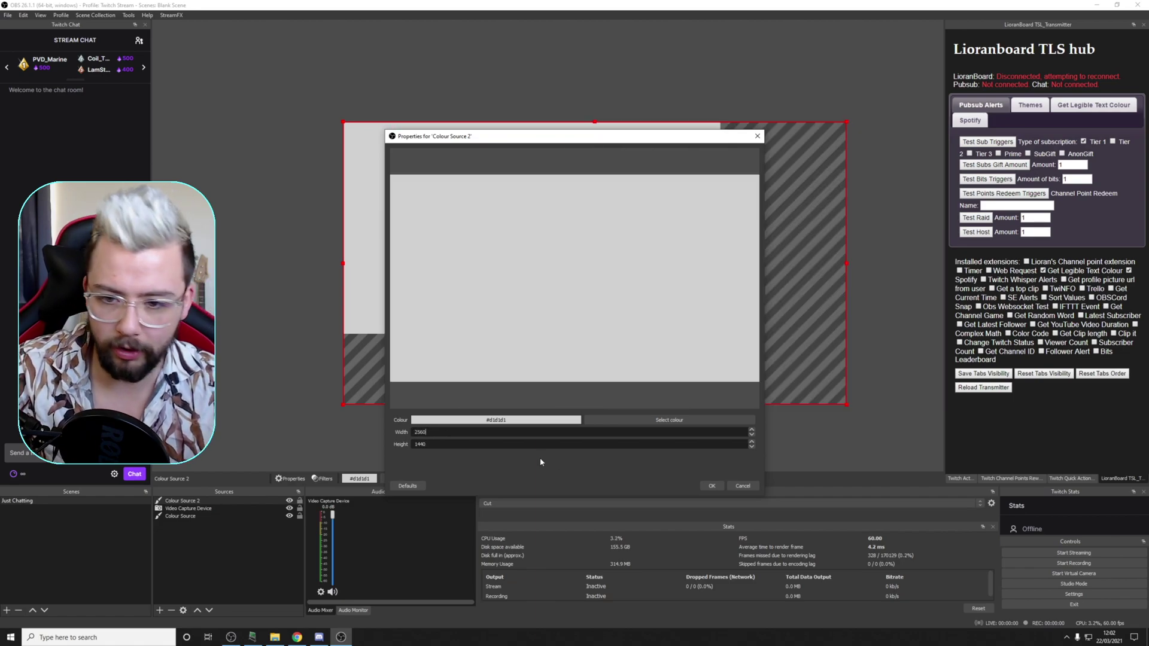
pyautogui.click(711, 486)
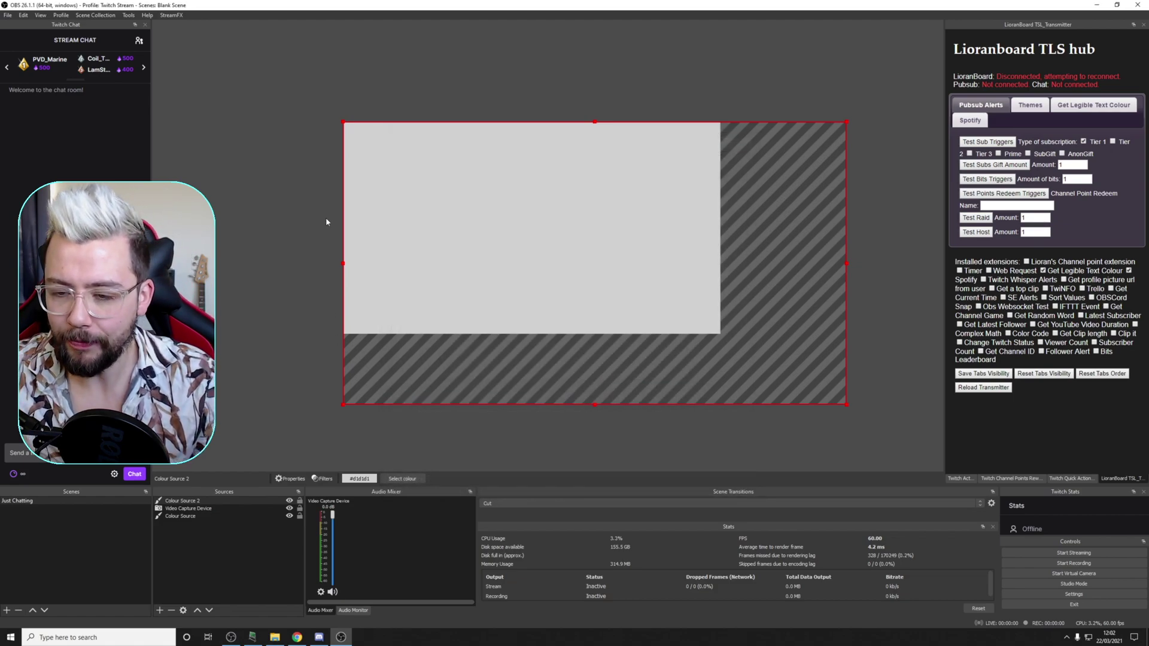
# Copy the webcam's transform and paste it onto Colour Source 2
pyautogui.rightClick(191, 508)
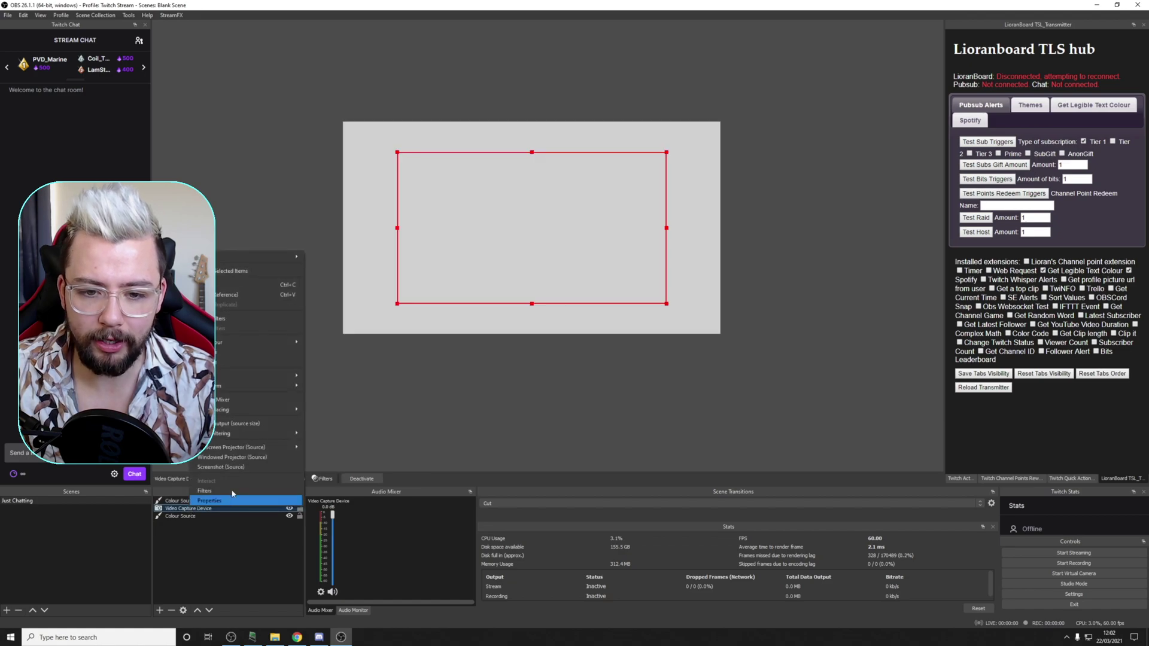
pyautogui.moveTo(298, 392)
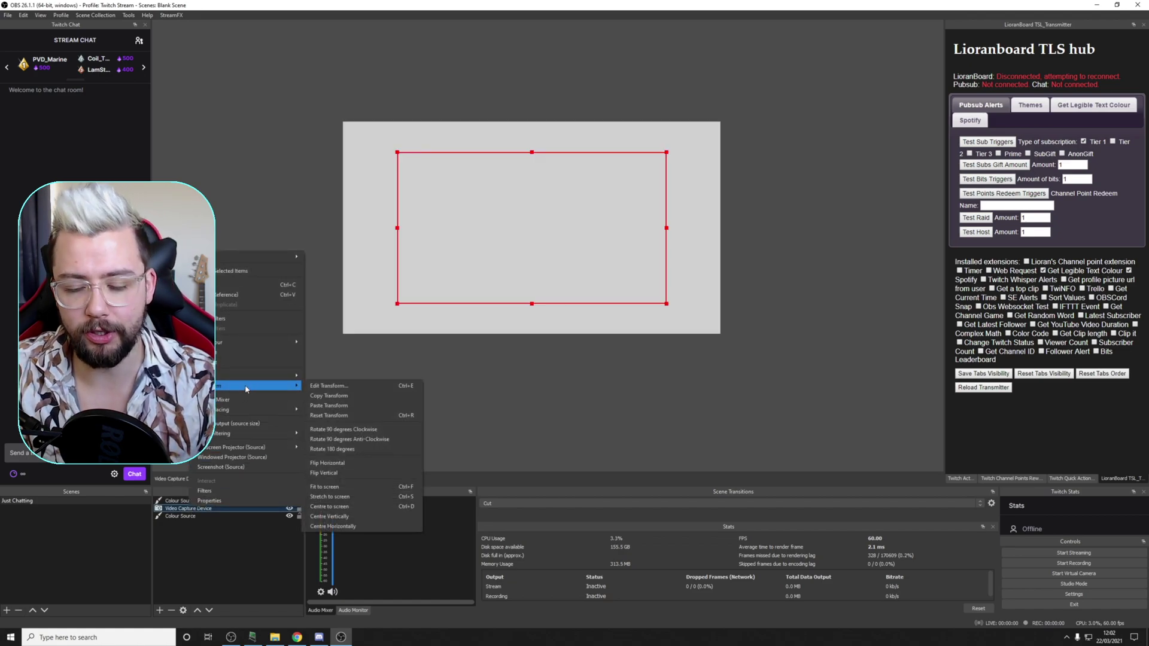
pyautogui.click(341, 397)
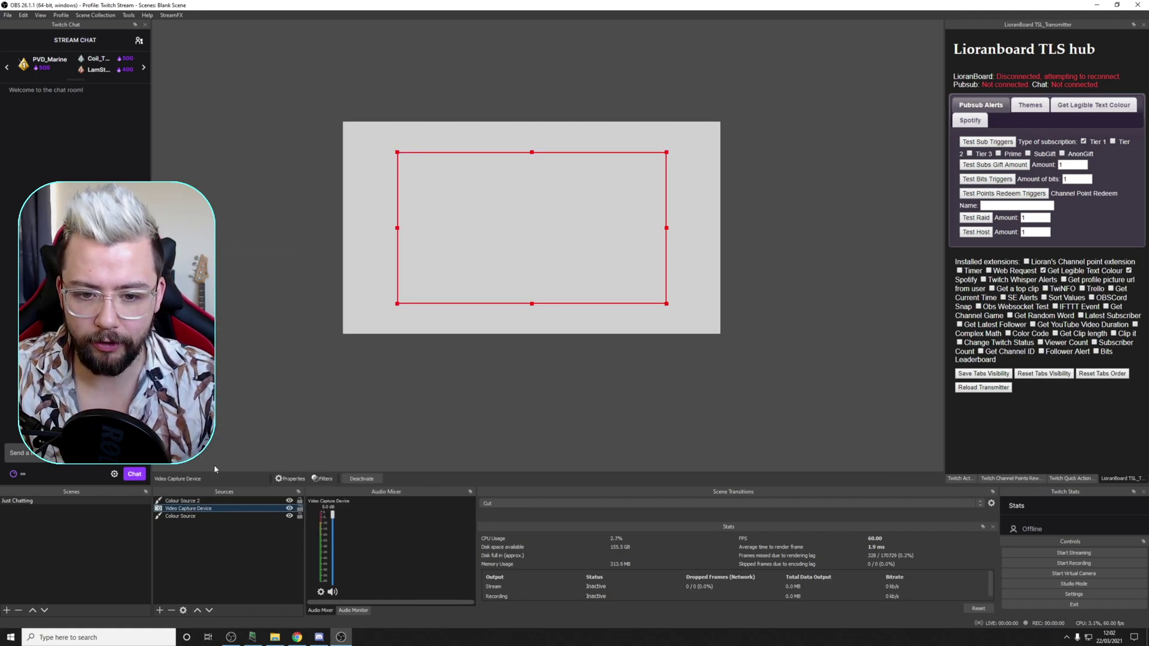
pyautogui.click(198, 501)
pyautogui.rightClick(200, 501)
pyautogui.moveTo(247, 409)
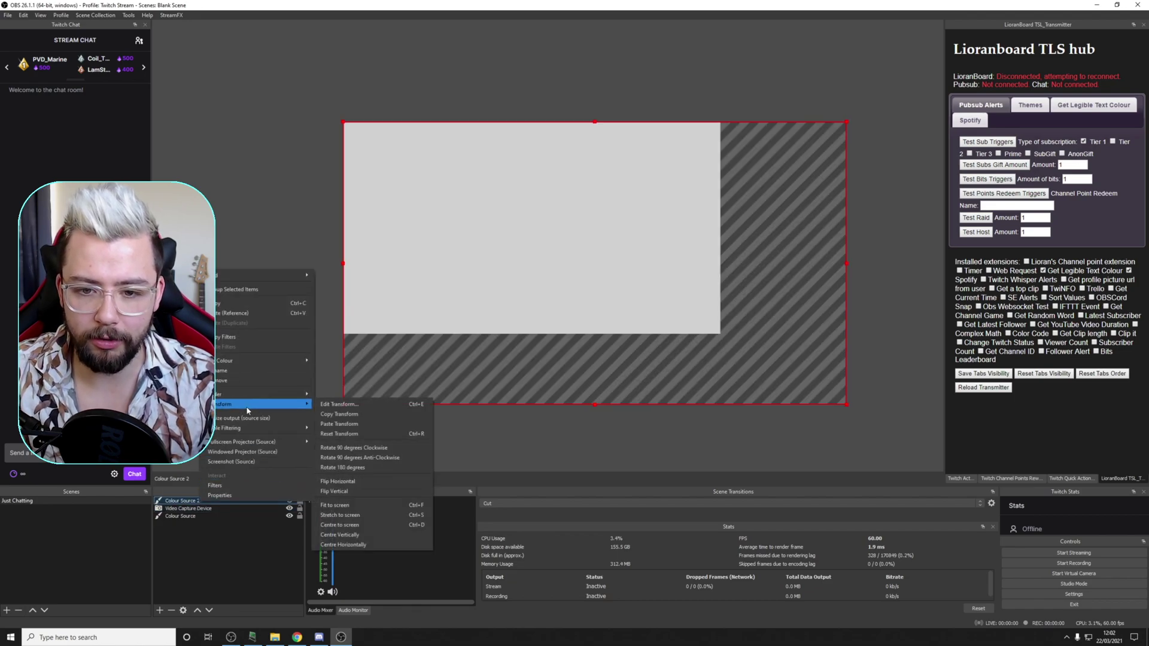
pyautogui.click(362, 423)
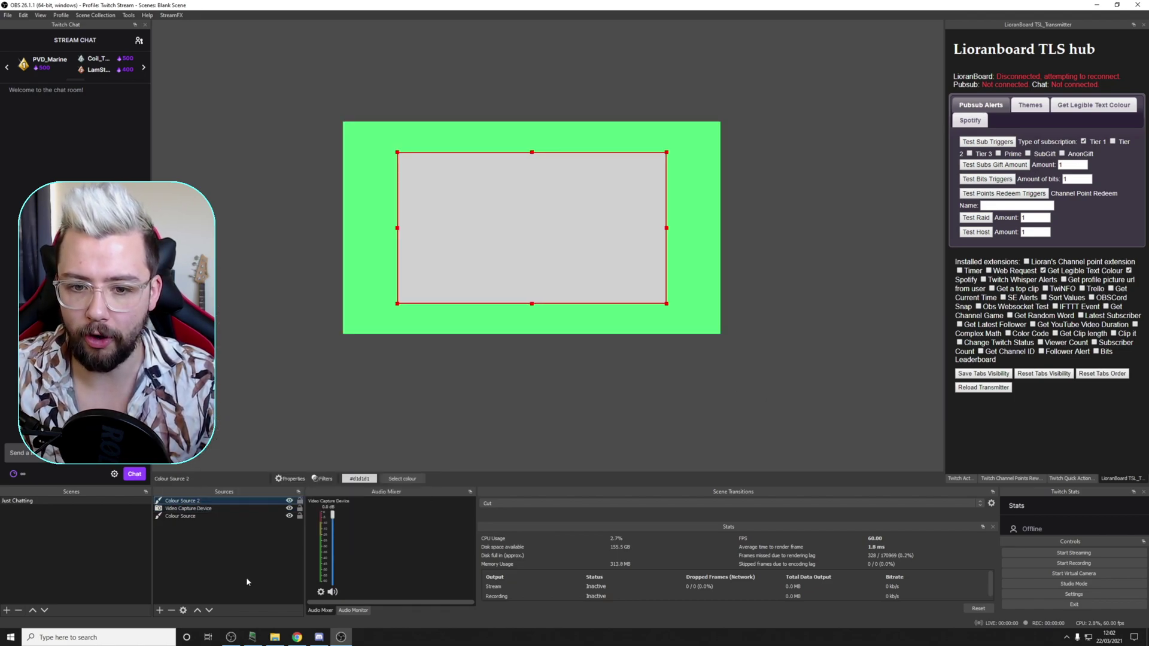
# Toggle Colour Source 2's visibility repeatedly to compare it with the webcam, leaving it visible
pyautogui.click(290, 501)
pyautogui.click(290, 501)
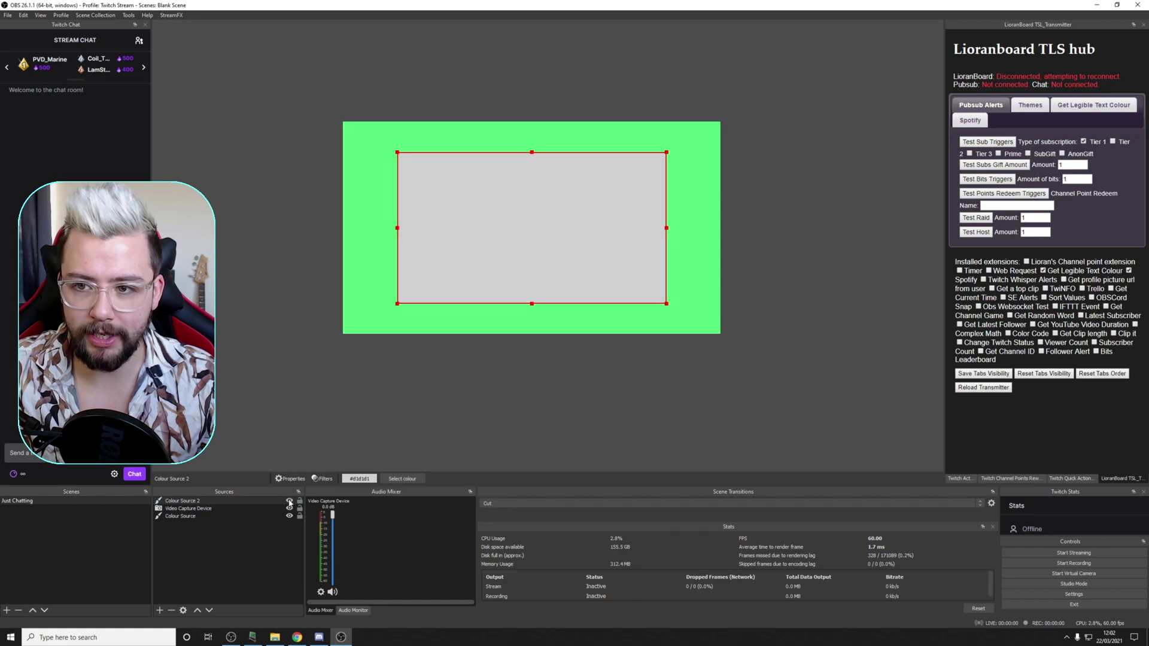
pyautogui.click(289, 501)
pyautogui.click(290, 500)
pyautogui.click(290, 501)
pyautogui.click(289, 501)
pyautogui.click(289, 500)
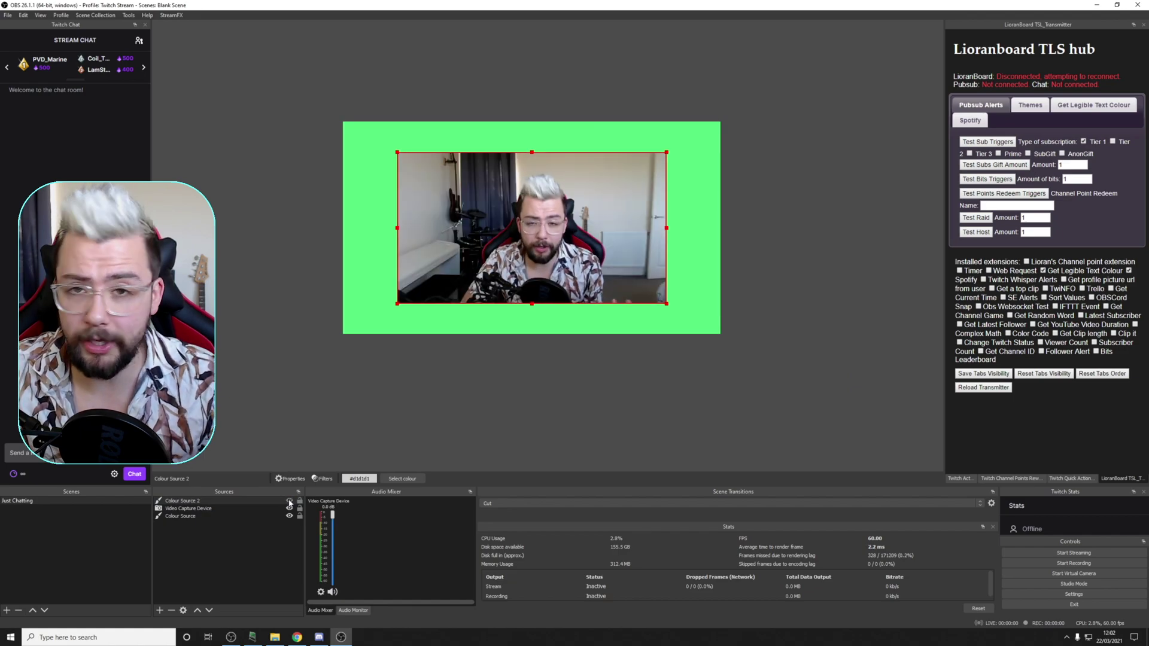
pyautogui.click(289, 501)
pyautogui.click(289, 501)
pyautogui.click(290, 500)
pyautogui.click(289, 501)
pyautogui.click(290, 501)
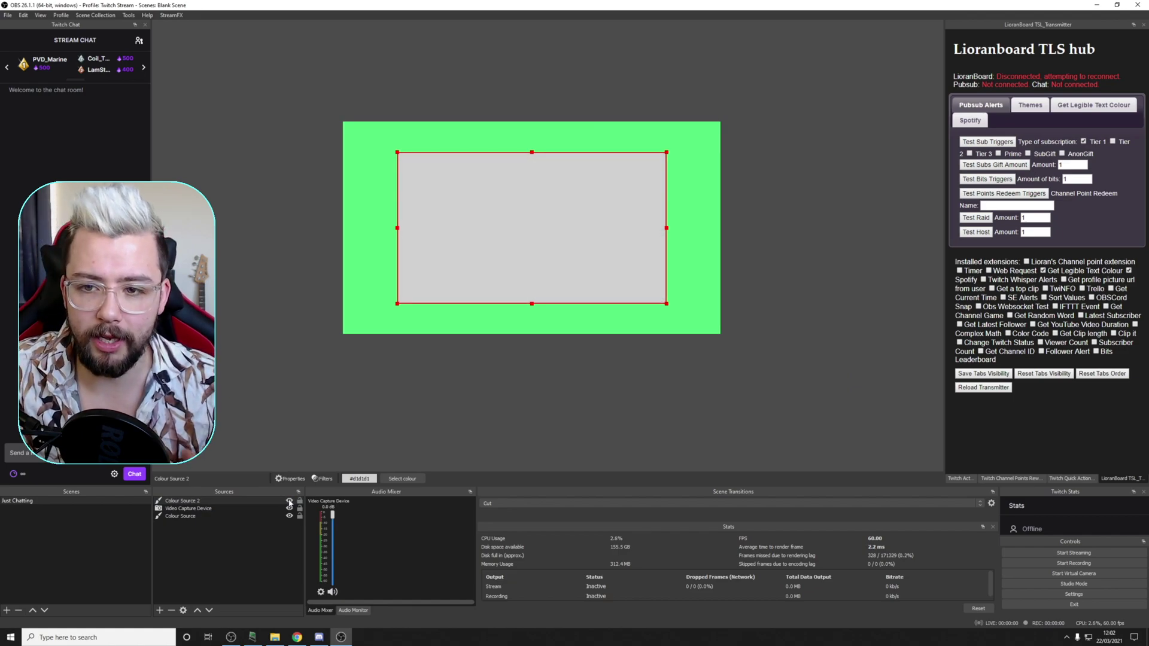
pyautogui.click(290, 501)
pyautogui.click(289, 501)
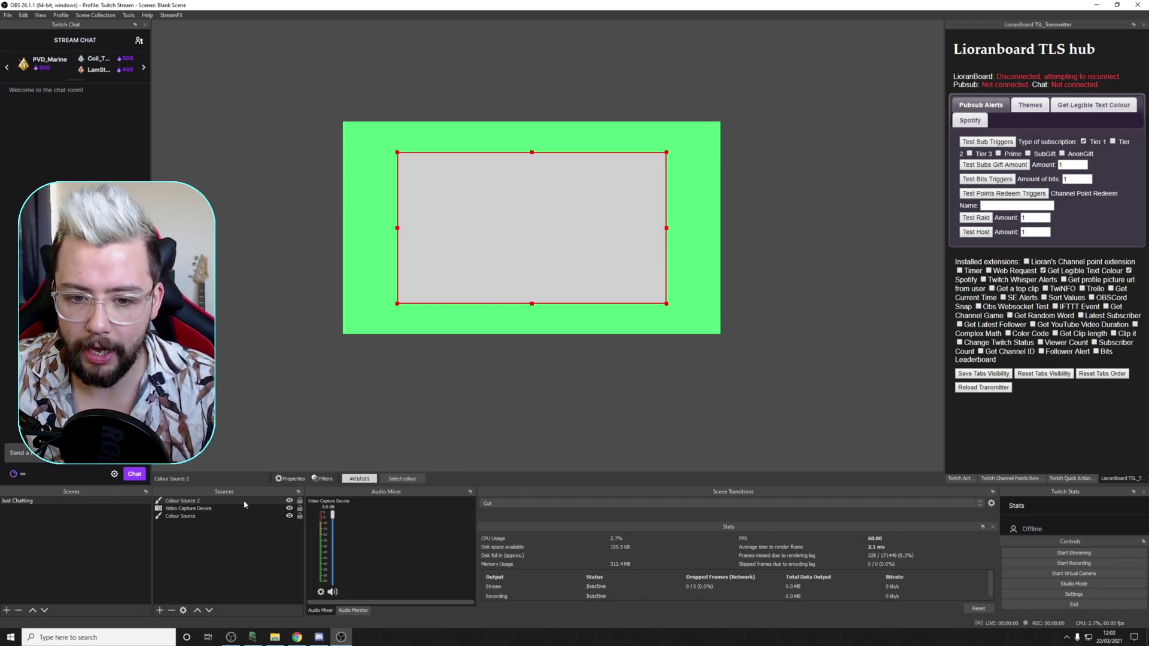
pyautogui.click(407, 478)
# Make Colour Source 2 black (#000000) and move it below the webcam in the sources list
pyautogui.click(469, 249)
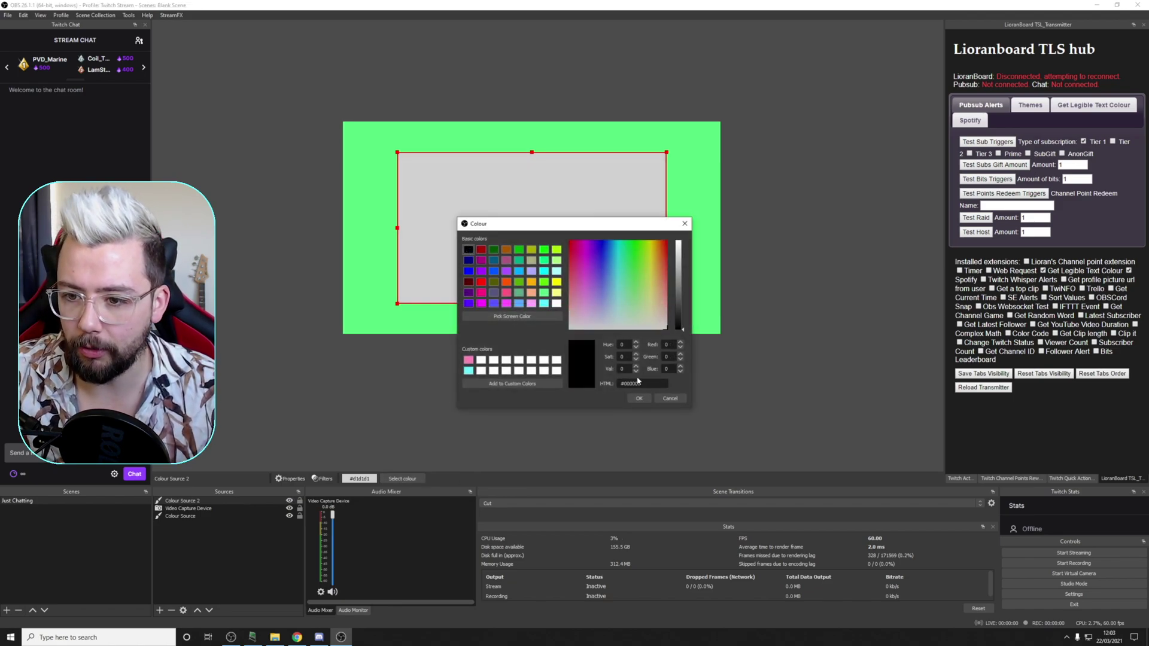
pyautogui.click(638, 398)
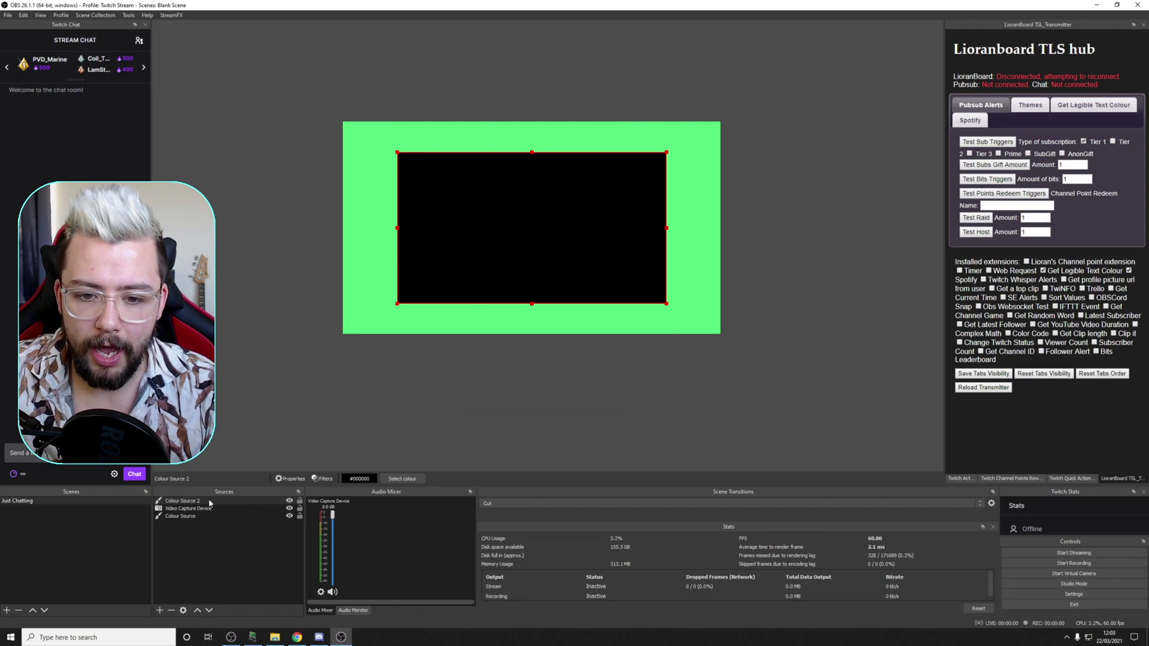
pyautogui.moveTo(208, 501); pyautogui.dragTo(198, 512)
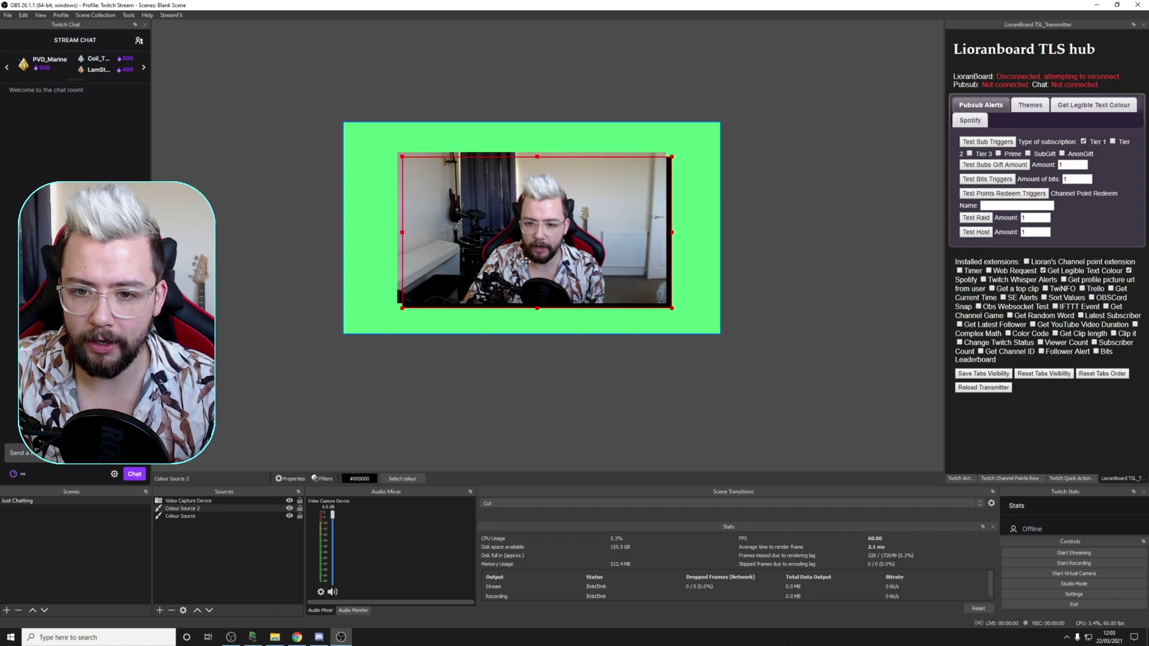
pyautogui.click(874, 404)
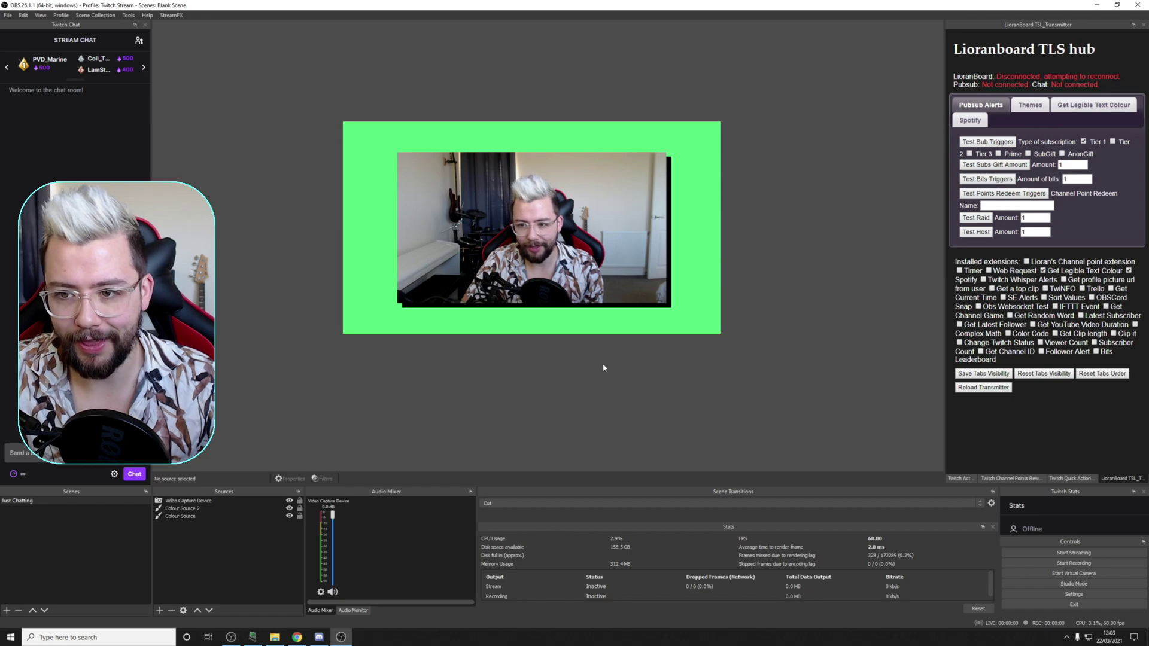
# Offset the black shadow a few pixels down and right of the webcam
pyautogui.click(224, 509)
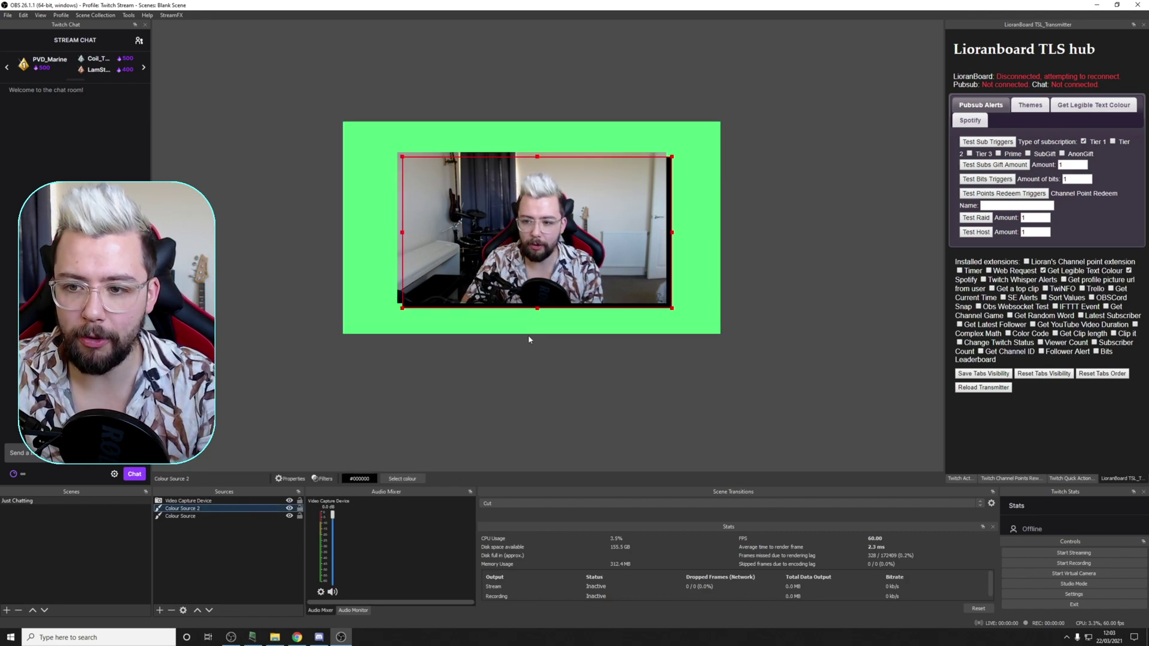
pyautogui.moveTo(662, 308); pyautogui.dragTo(658, 304)
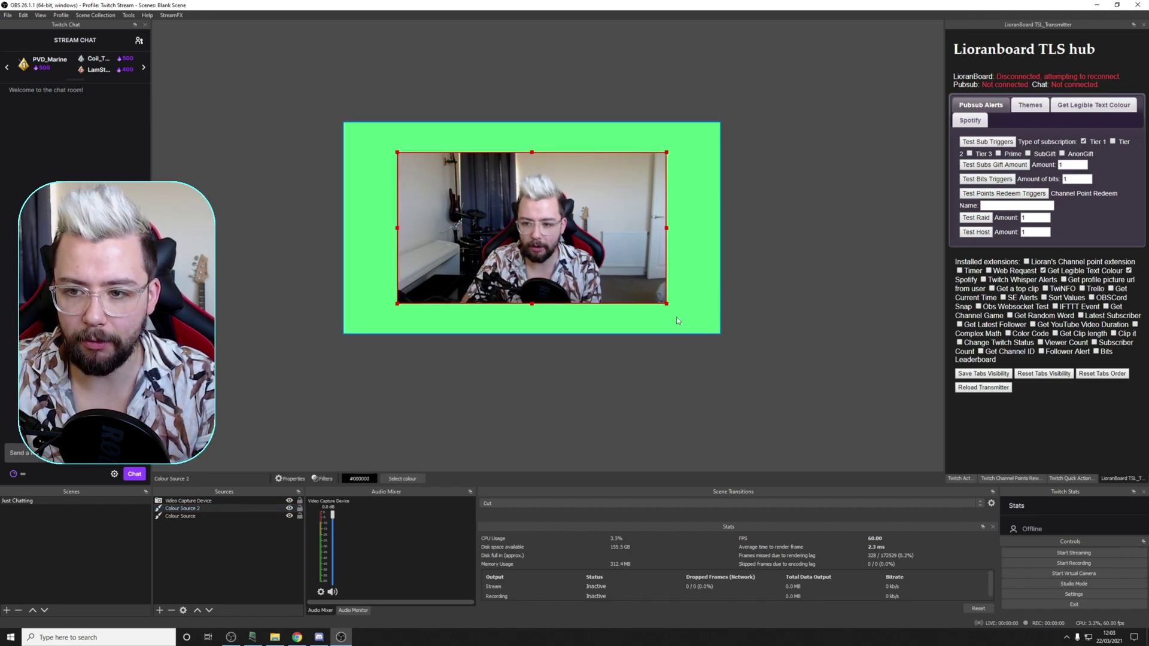
pyautogui.press('Down')
pyautogui.press('Down')
pyautogui.press('Down')
pyautogui.press('Right')
pyautogui.press('Right')
pyautogui.press('Right')
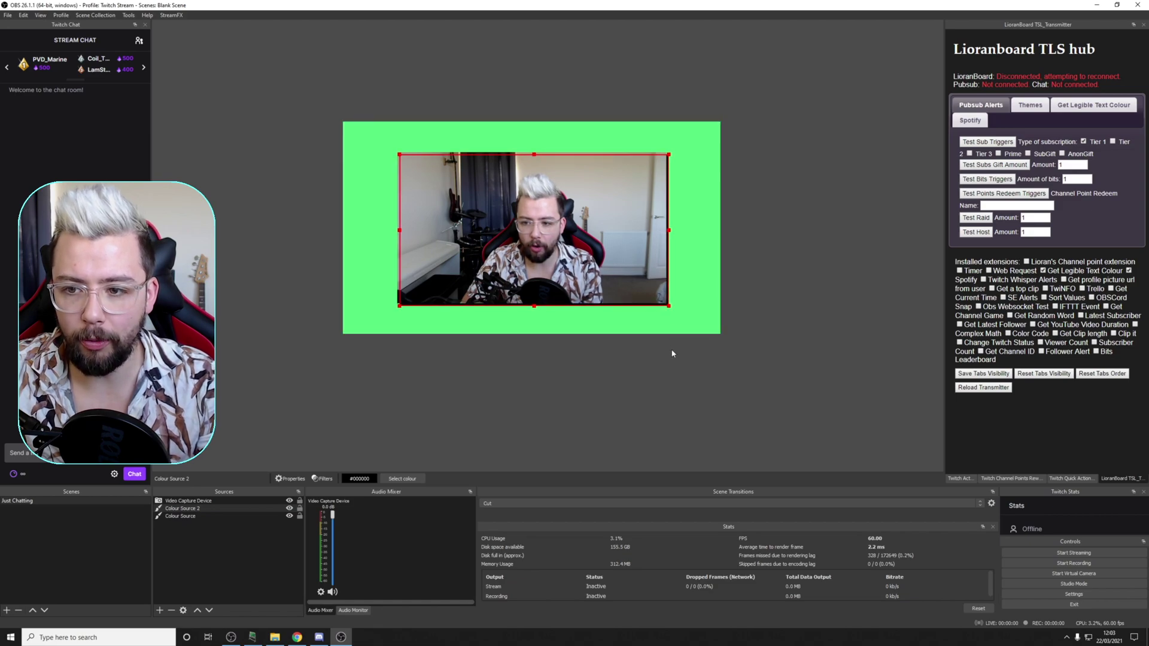
pyautogui.click(672, 357)
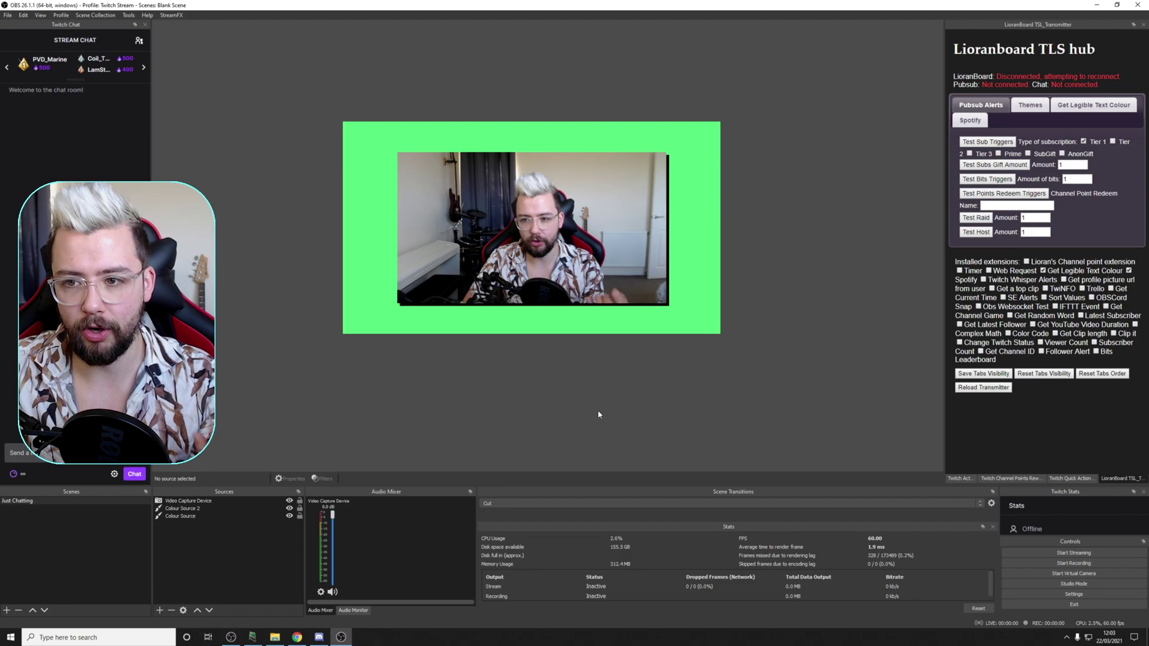
pyautogui.click(199, 508)
# Add a Colour Correction filter to Colour Source 2
pyautogui.rightClick(200, 510)
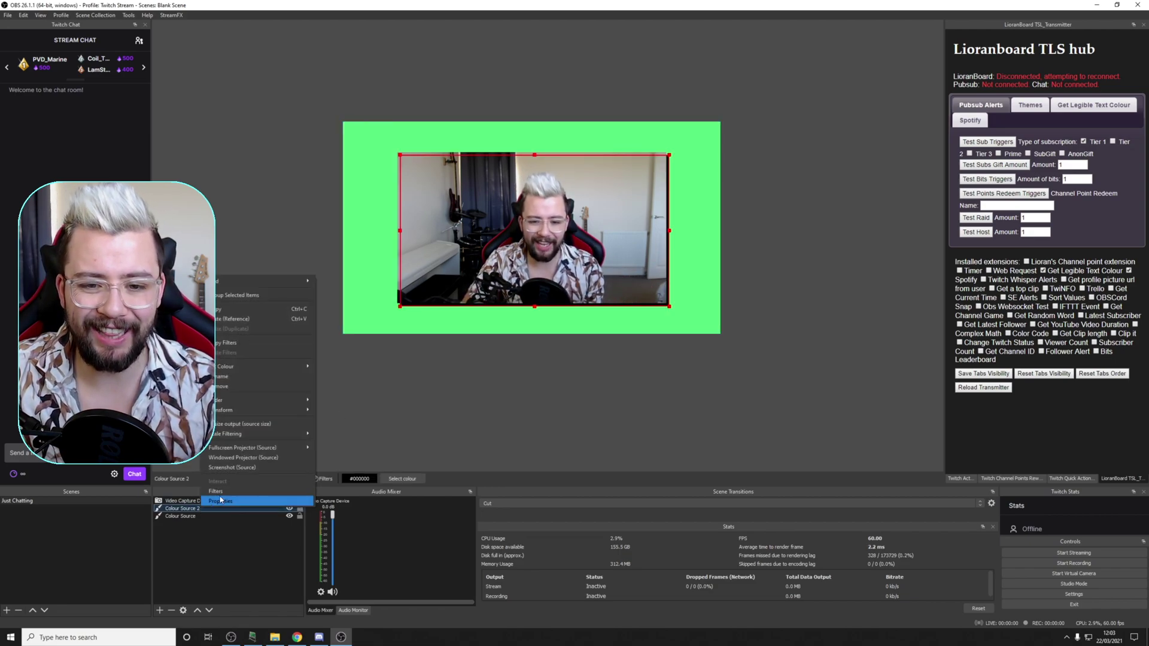
pyautogui.click(219, 489)
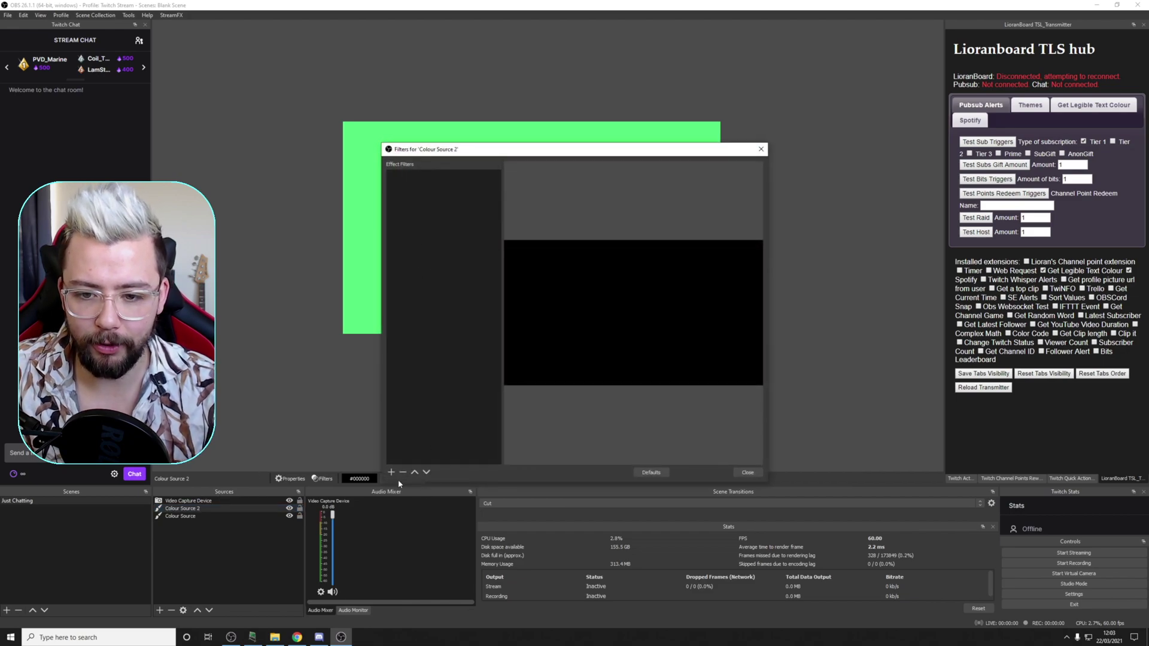
pyautogui.click(391, 472)
pyautogui.click(423, 278)
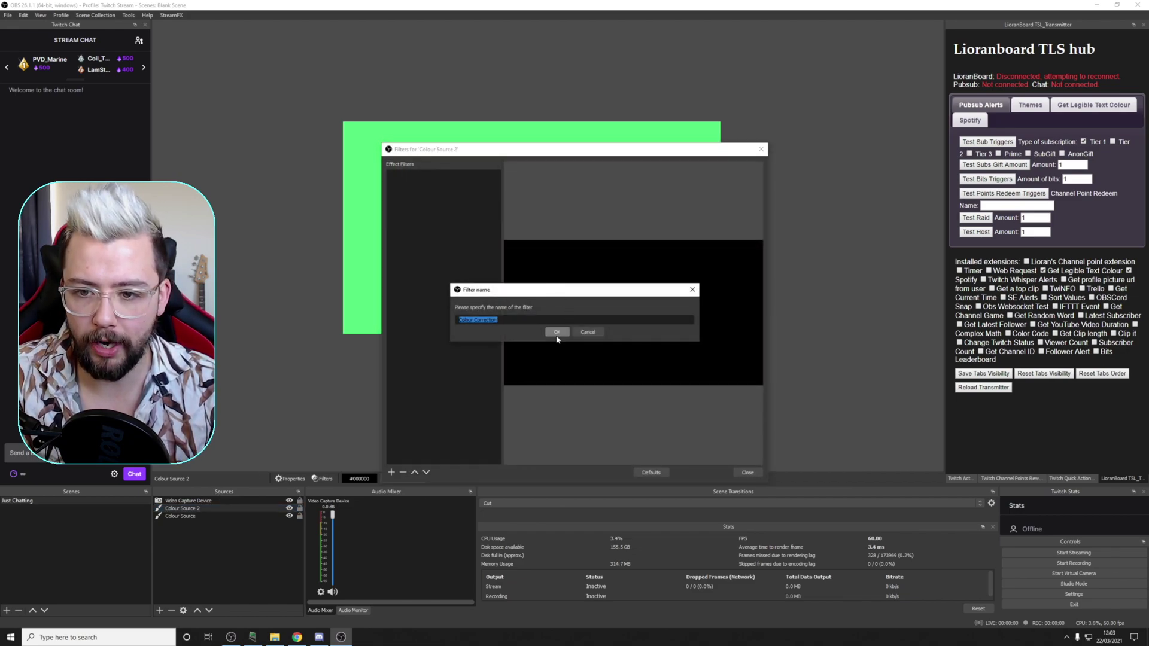
pyautogui.click(556, 333)
# Lower the filter's opacity to 31 for a fainter shadow
pyautogui.moveTo(719, 425); pyautogui.dragTo(636, 426)
pyautogui.moveTo(584, 155); pyautogui.dragTo(963, 251)
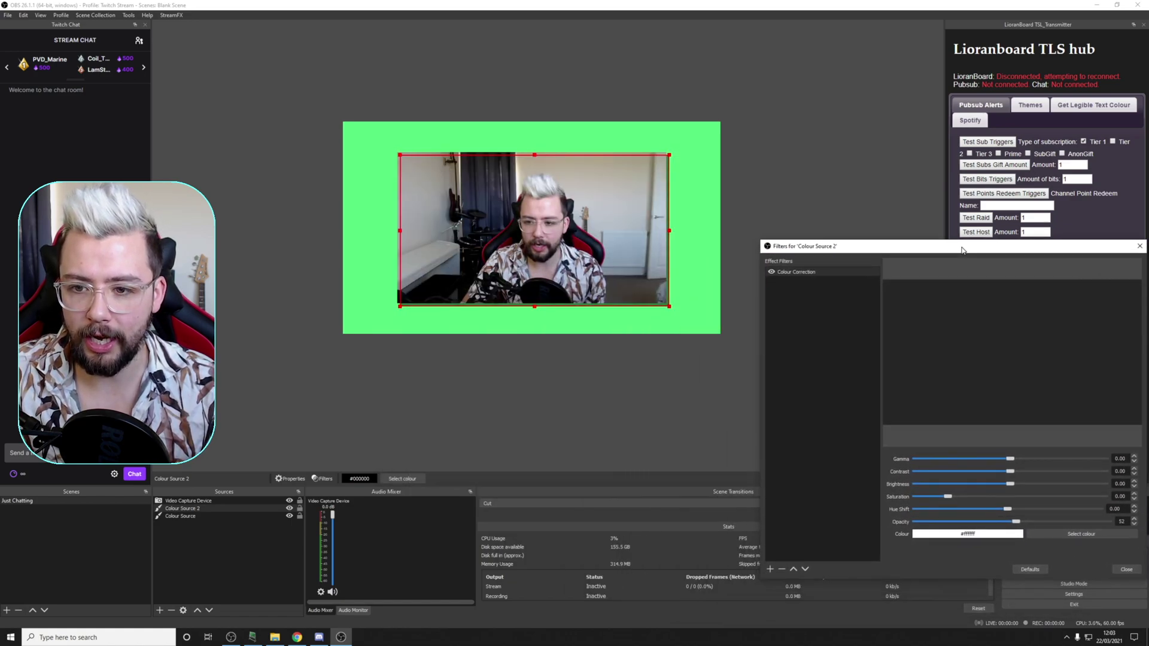
pyautogui.click(687, 389)
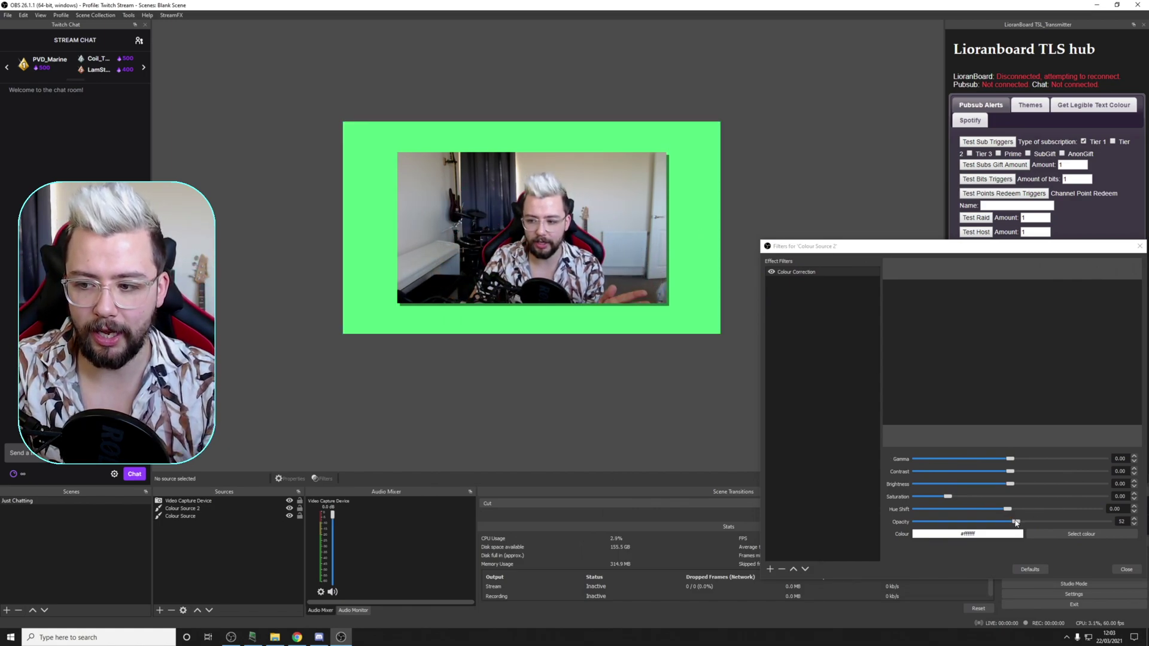
pyautogui.moveTo(987, 523); pyautogui.dragTo(979, 524)
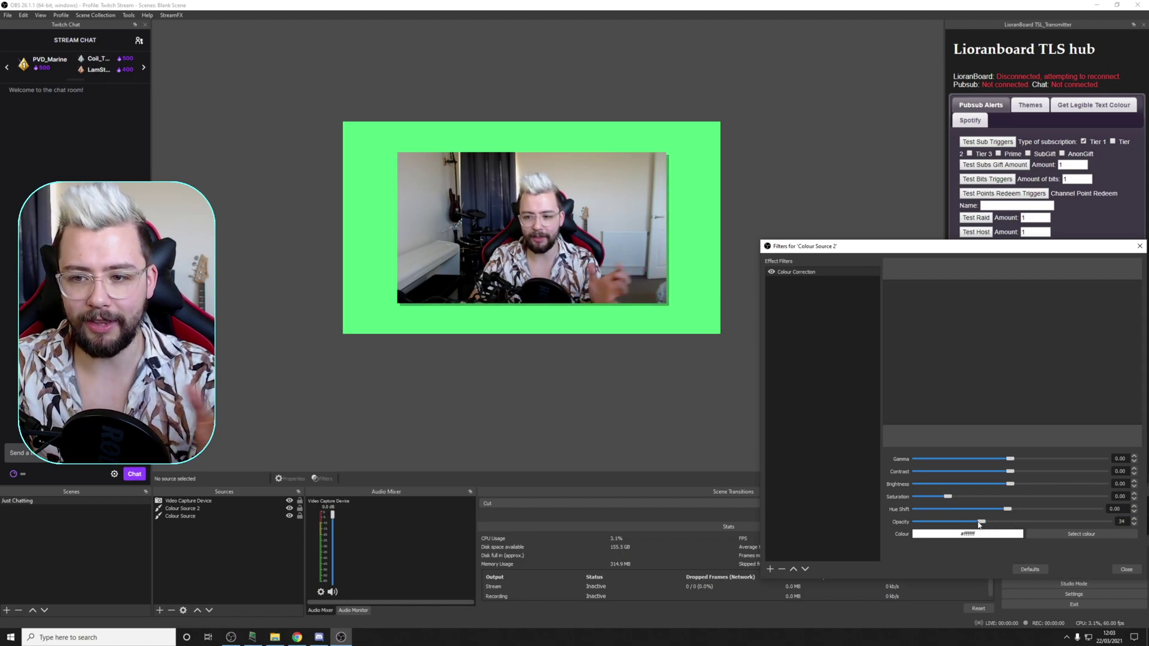
pyautogui.scroll(-3, 991, 522)
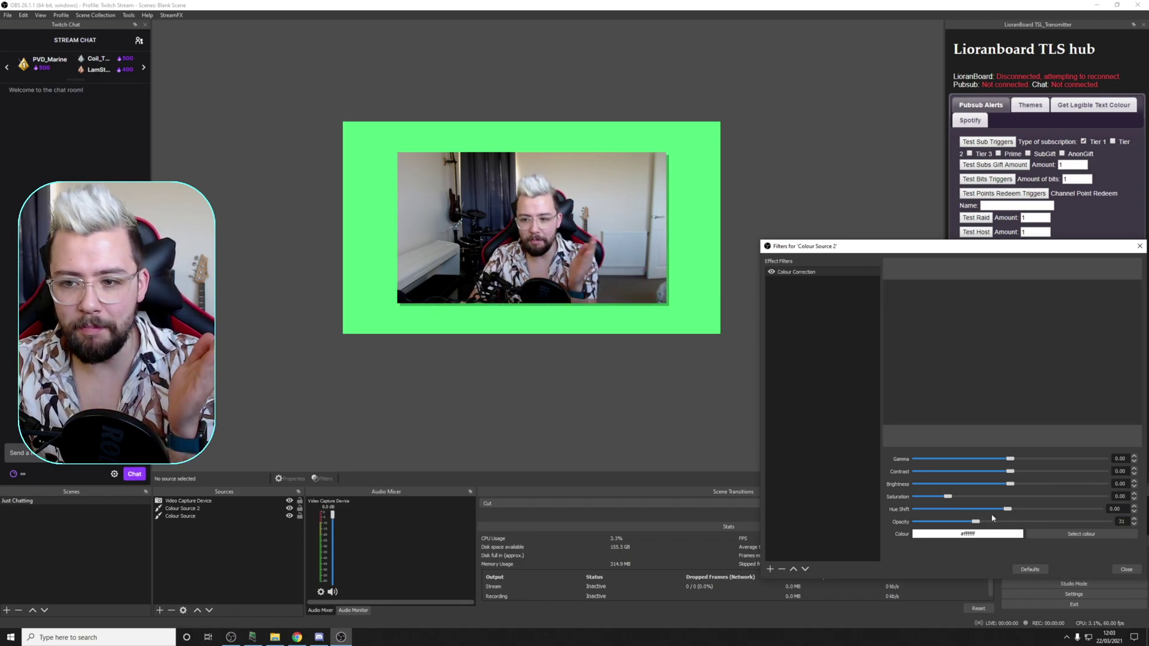